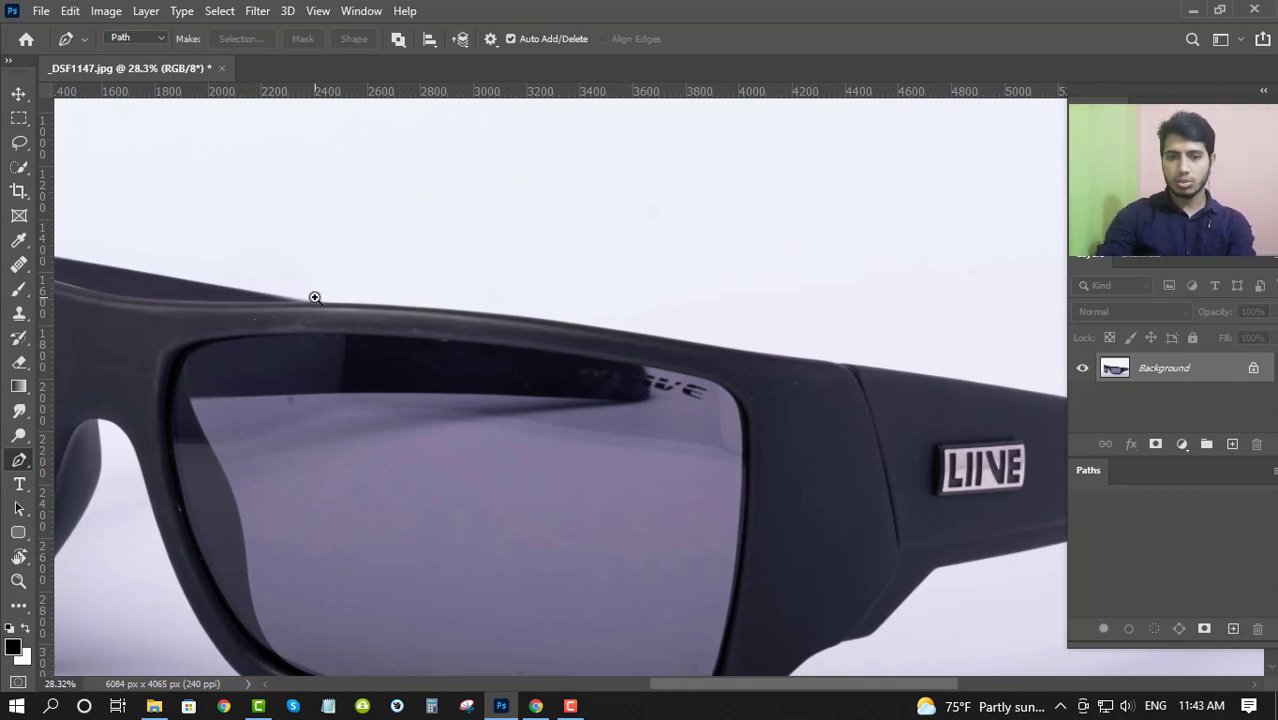
- Trace a smooth two-anchor Pen path along the top edge of the sunglasses frame above the larger lens
scroll(316, 313, "up", 6)
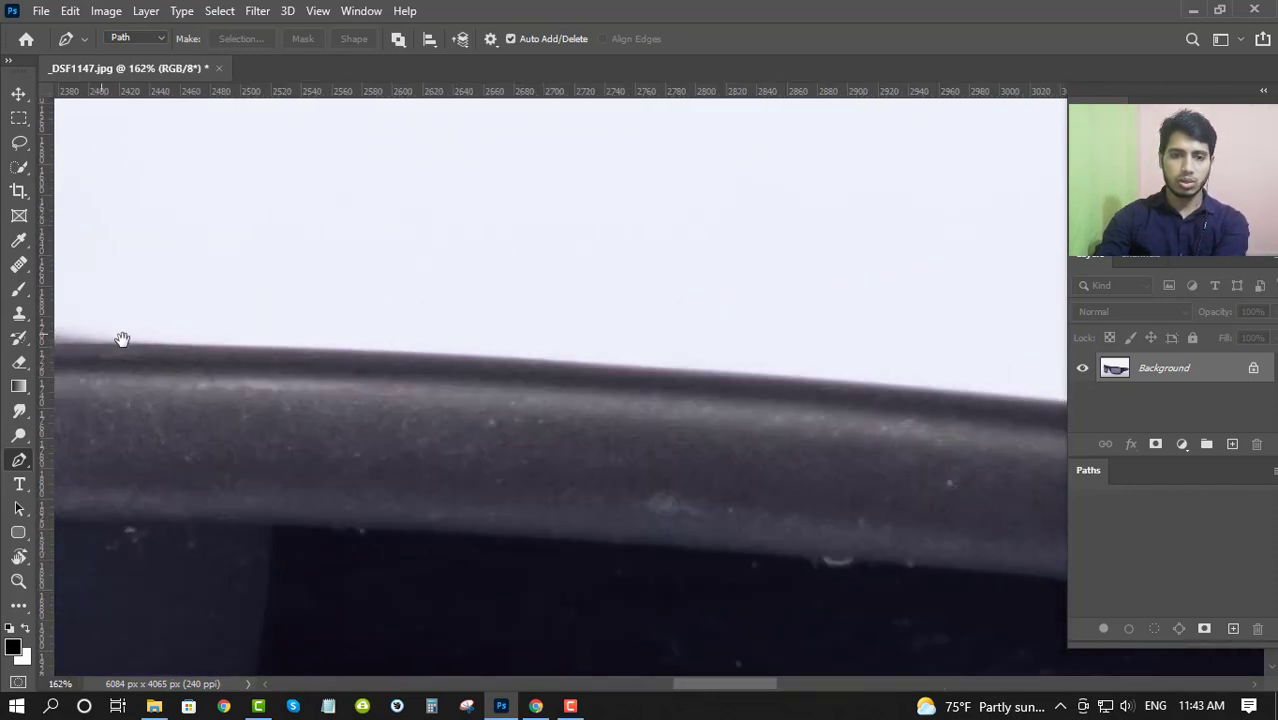
left_click_drag(122, 340, 716, 367)
left_click_drag(947, 380, 491, 338)
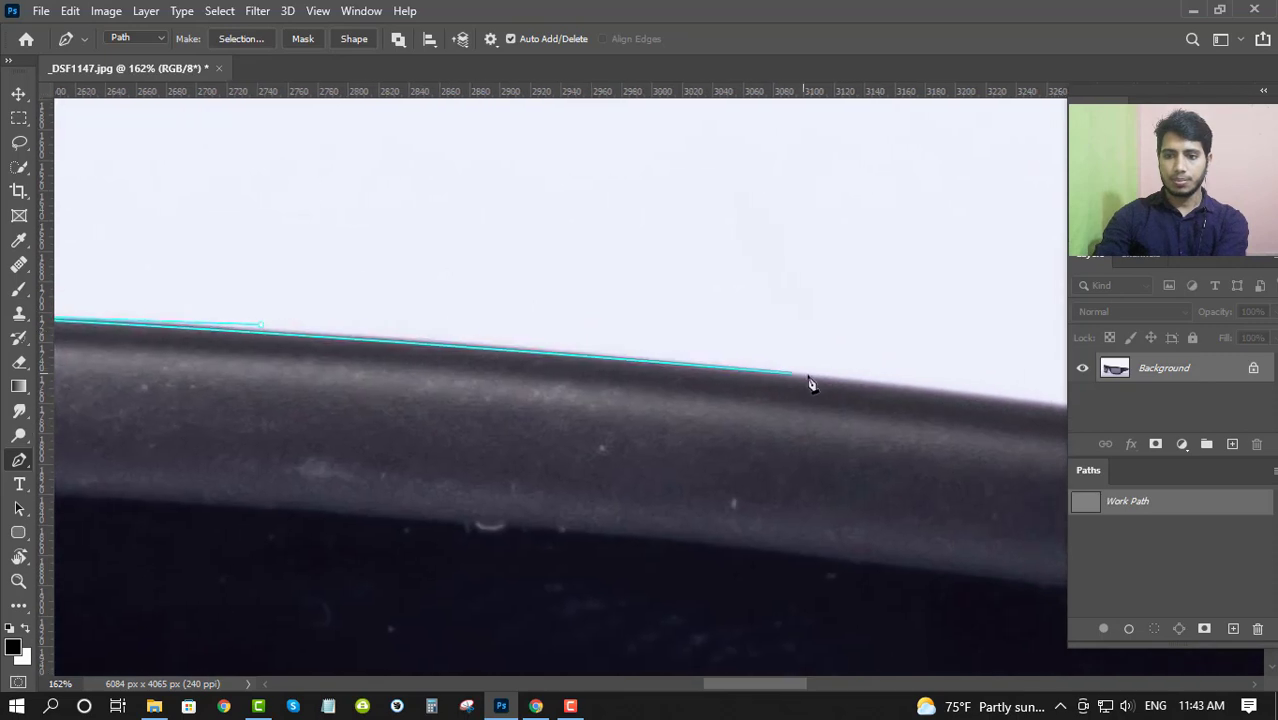
left_click_drag(820, 378, 1078, 411)
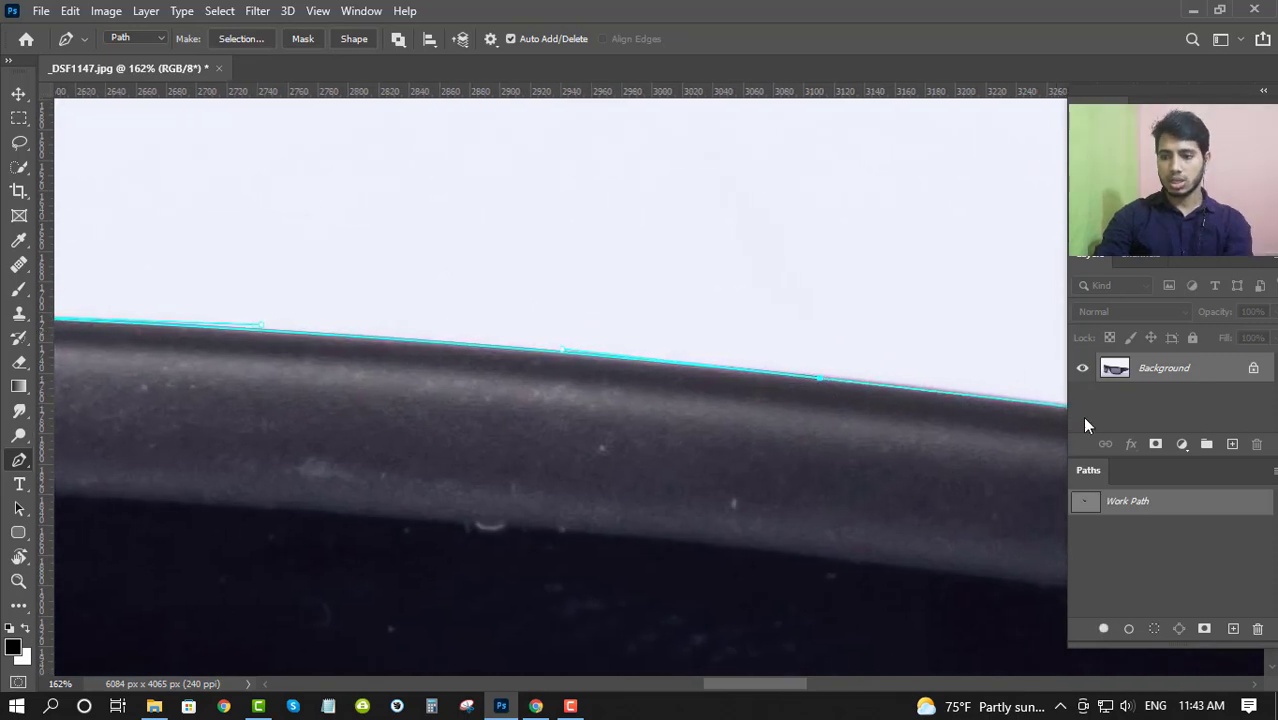
- Deselect and reselect the Work Path to compare the canvas with the traced line hidden and shown
left_click(1119, 539)
left_click(1132, 508)
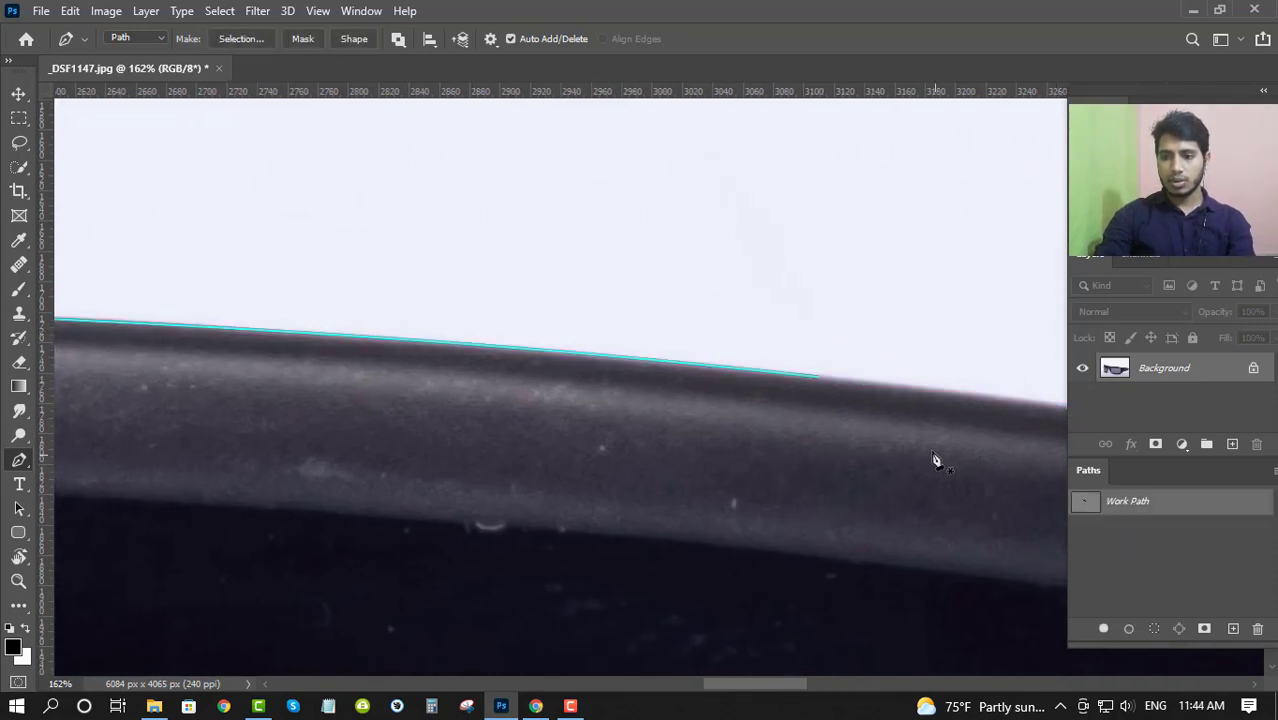
scroll(914, 441, "down", 3)
left_click_drag(539, 406, 590, 390)
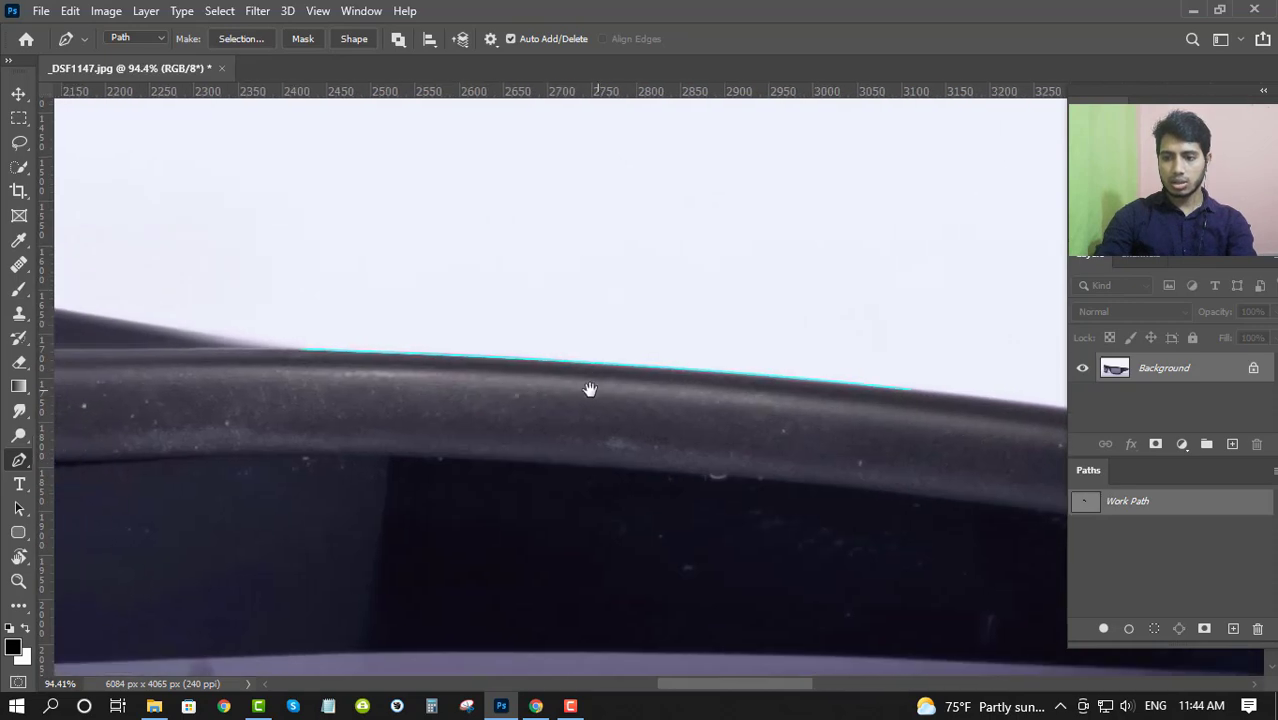
left_click(1165, 578)
left_click(1148, 507)
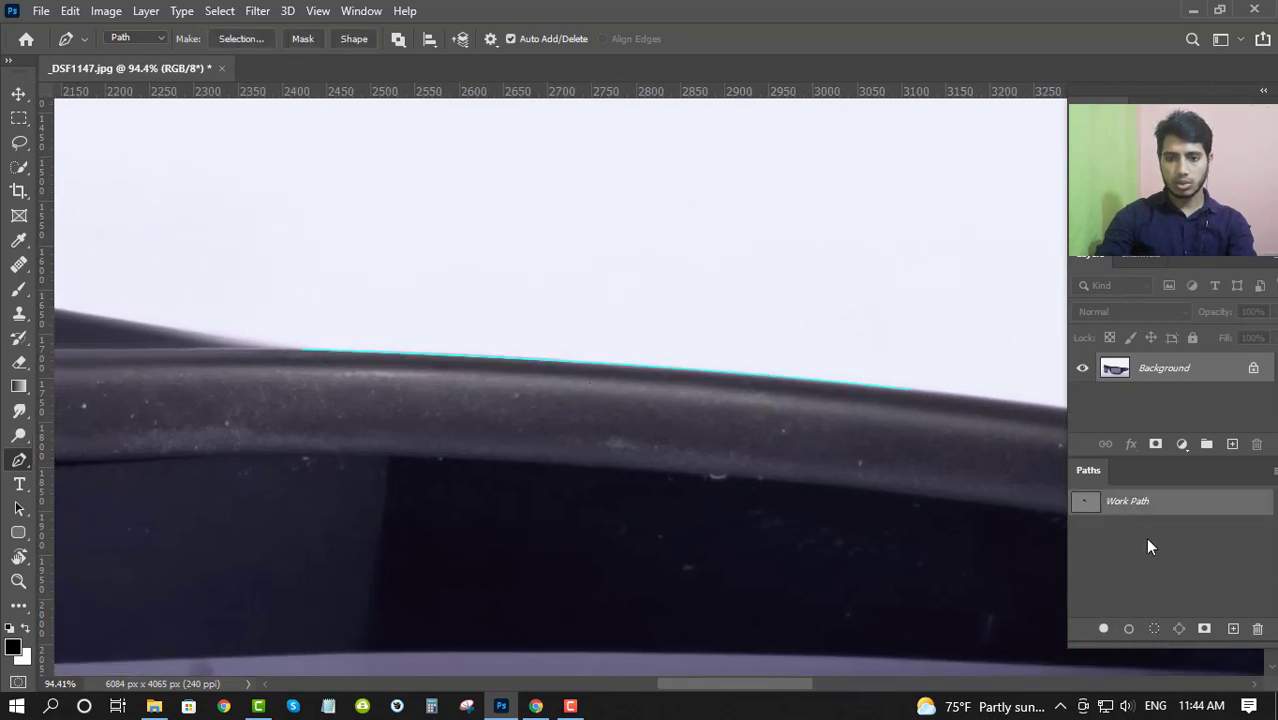
- With the Work Path deselected, draw a short curved test segment on the frame's upper rim and reselect the Work Path
left_click(1141, 539)
scroll(366, 410, "up", 3)
left_click_drag(318, 413, 337, 403)
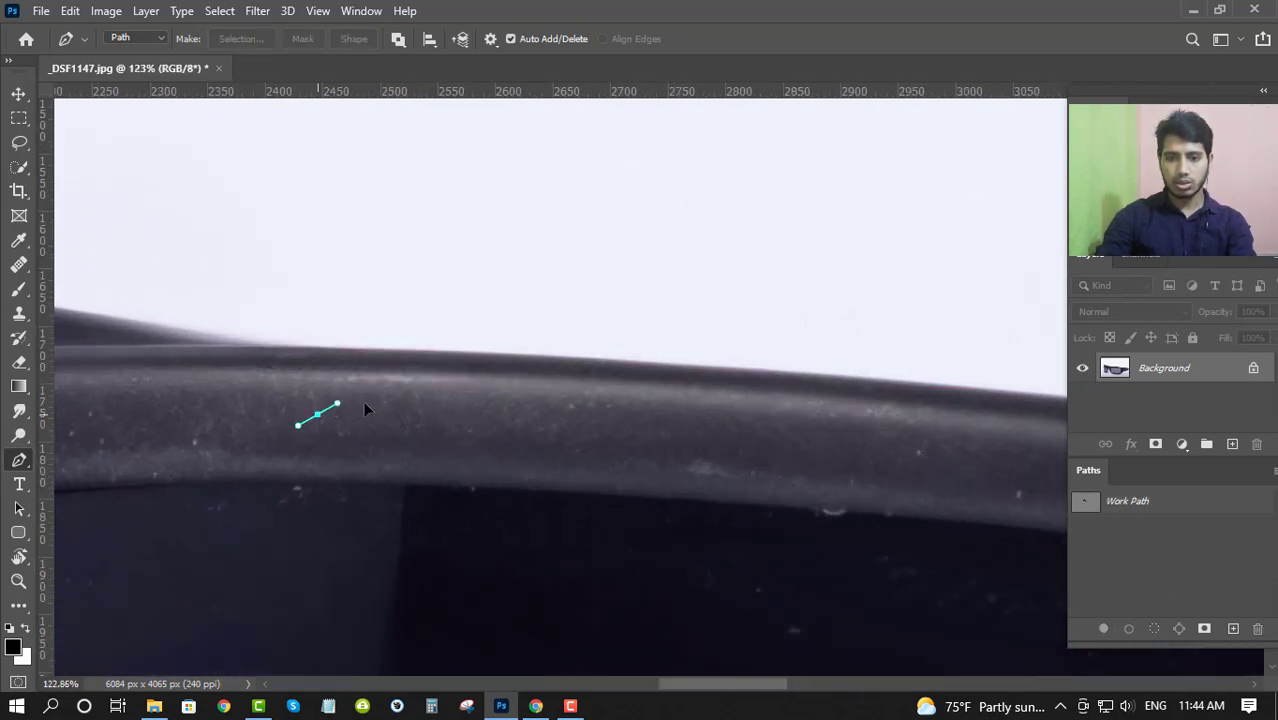
left_click_drag(466, 407, 463, 451)
left_click(1172, 555)
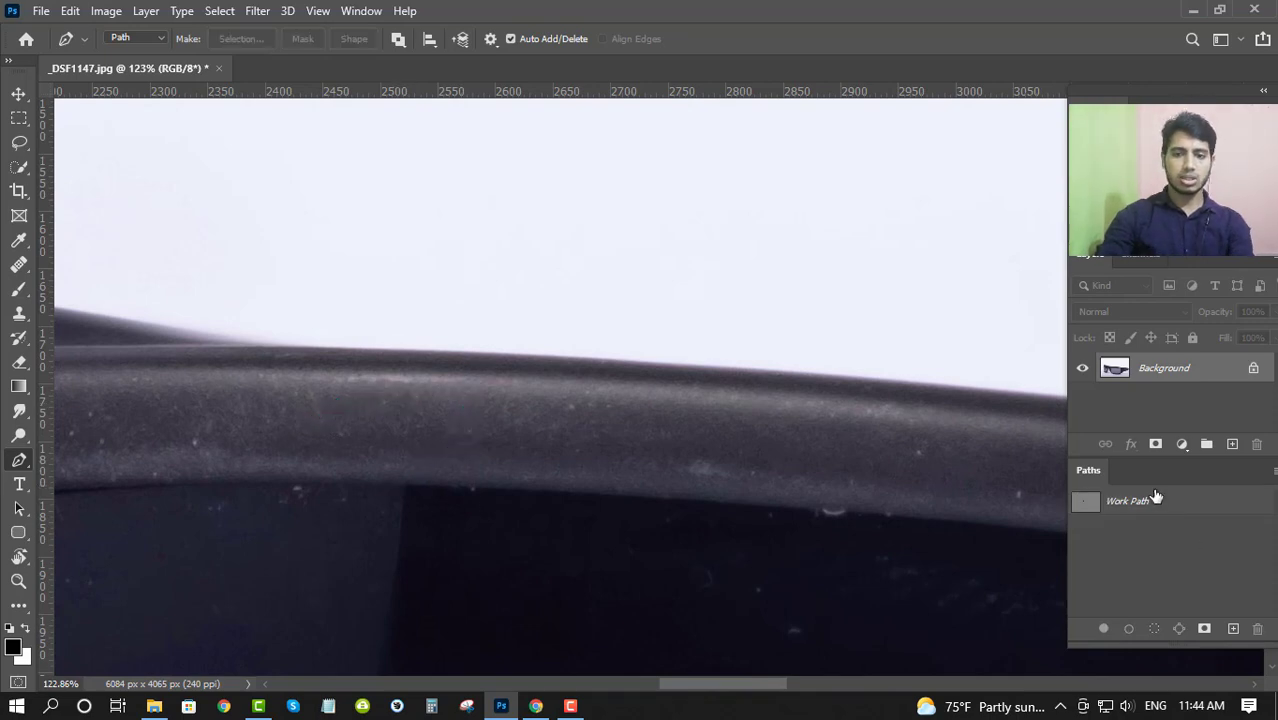
left_click(1155, 500)
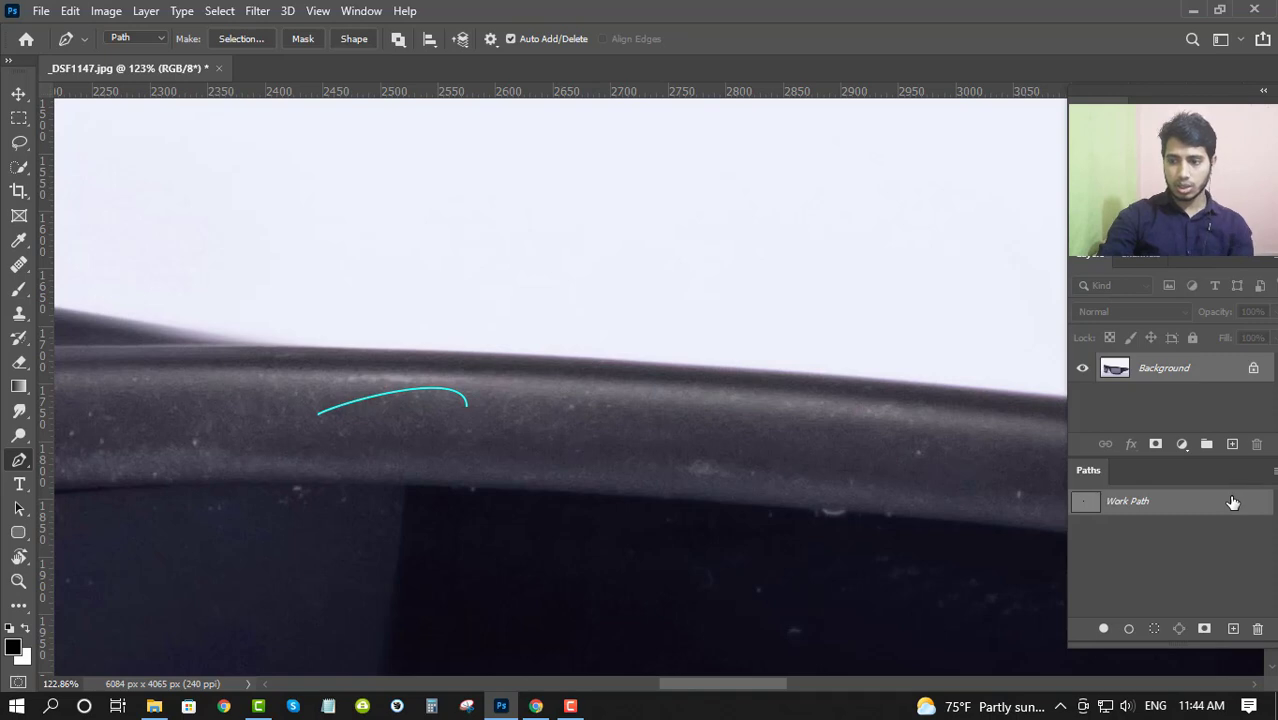
- Add a blank layer above the Background layer and delete it again
scroll(702, 434, "down", 6)
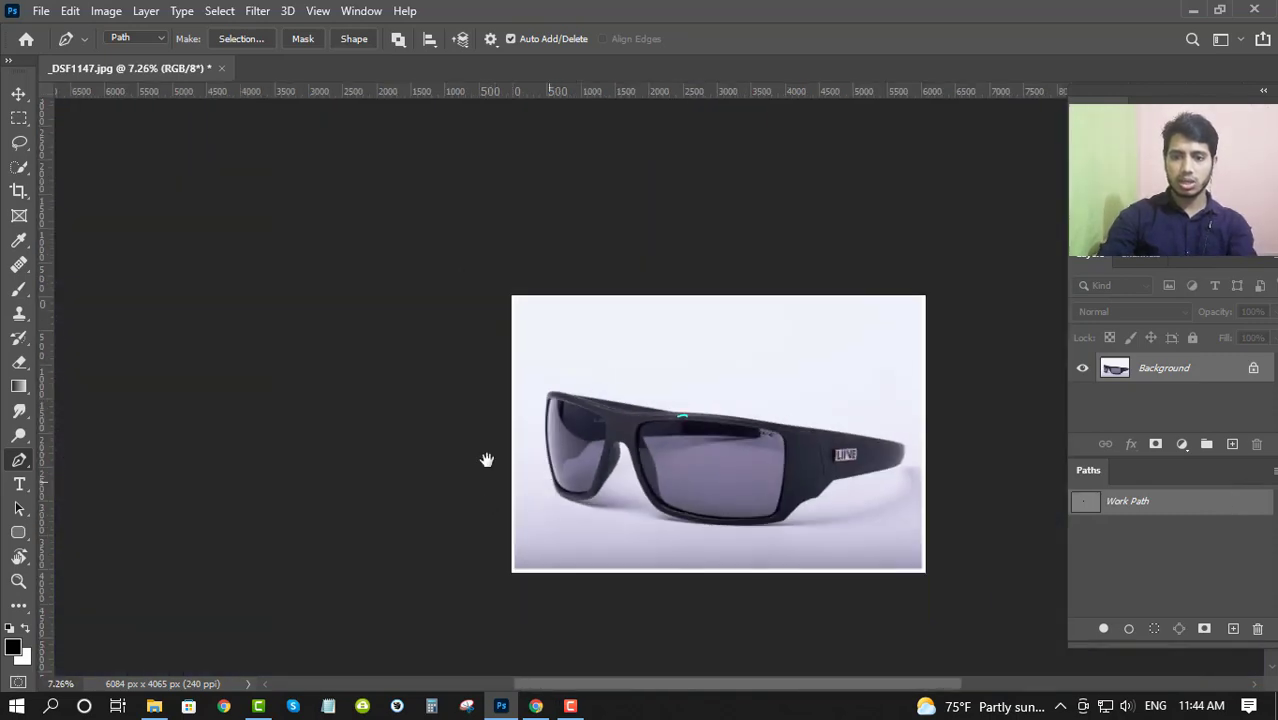
scroll(487, 460, "up", 3)
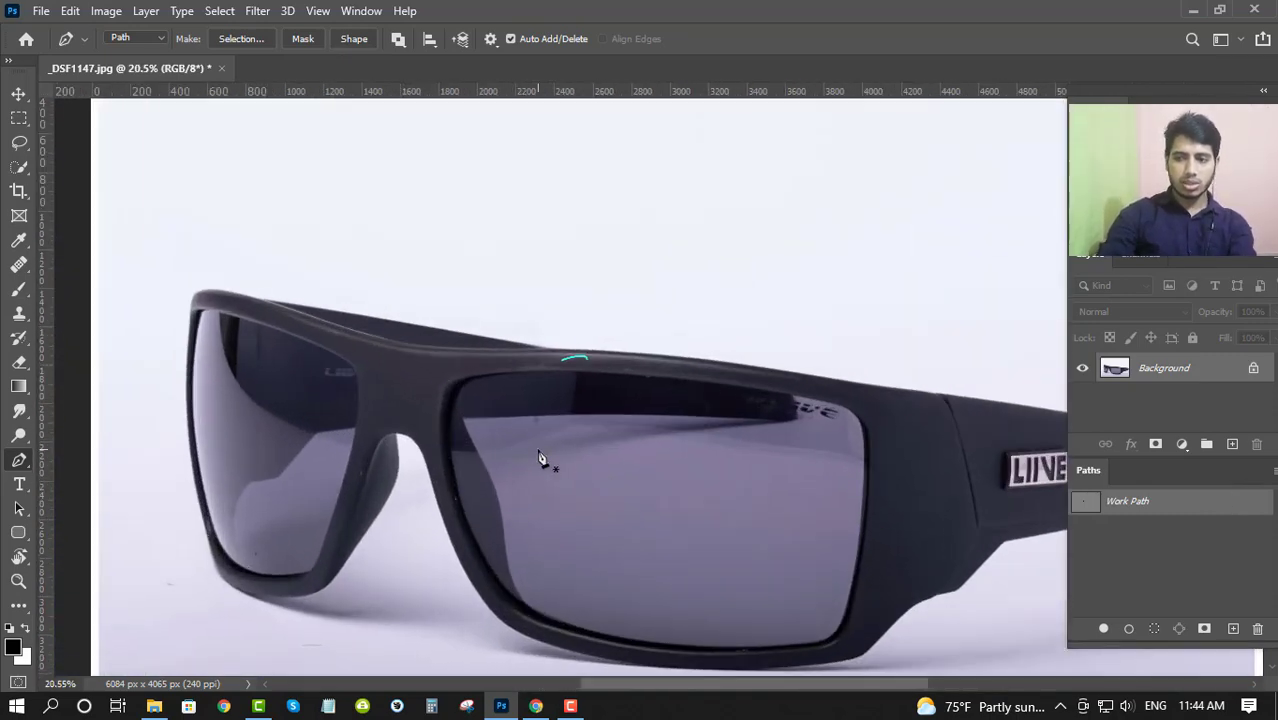
left_click(1232, 443)
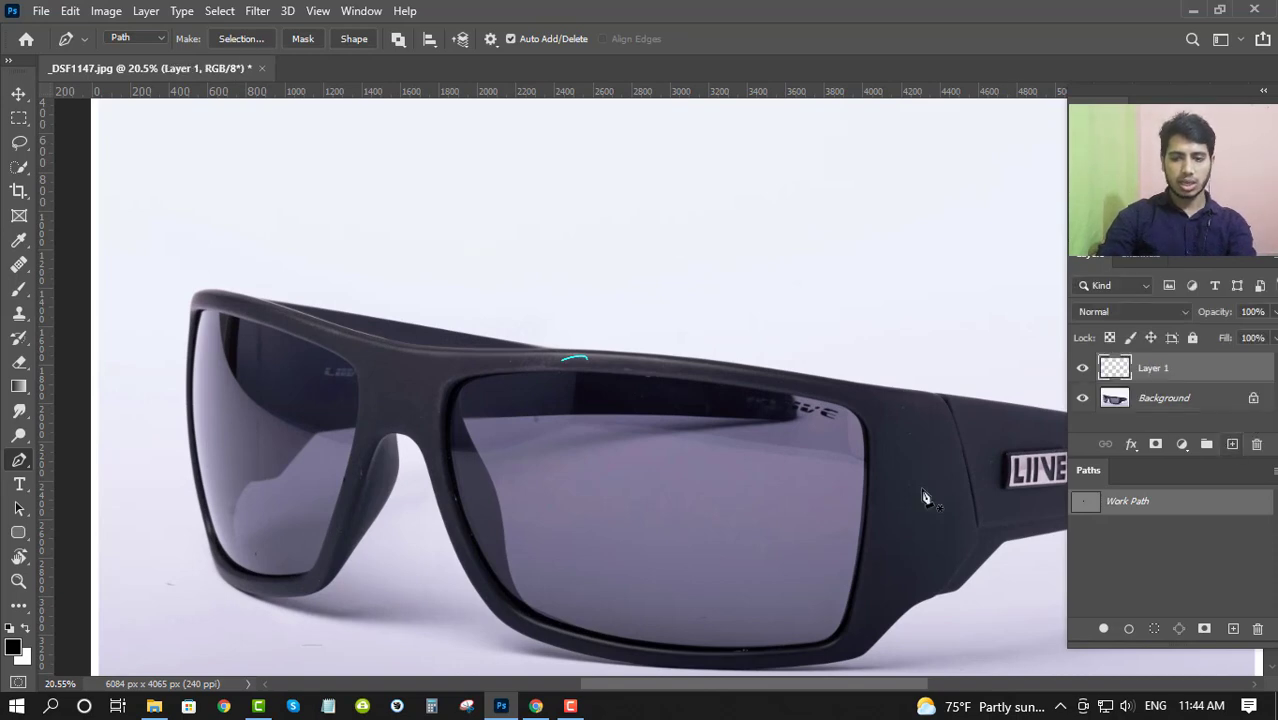
left_click(1172, 400)
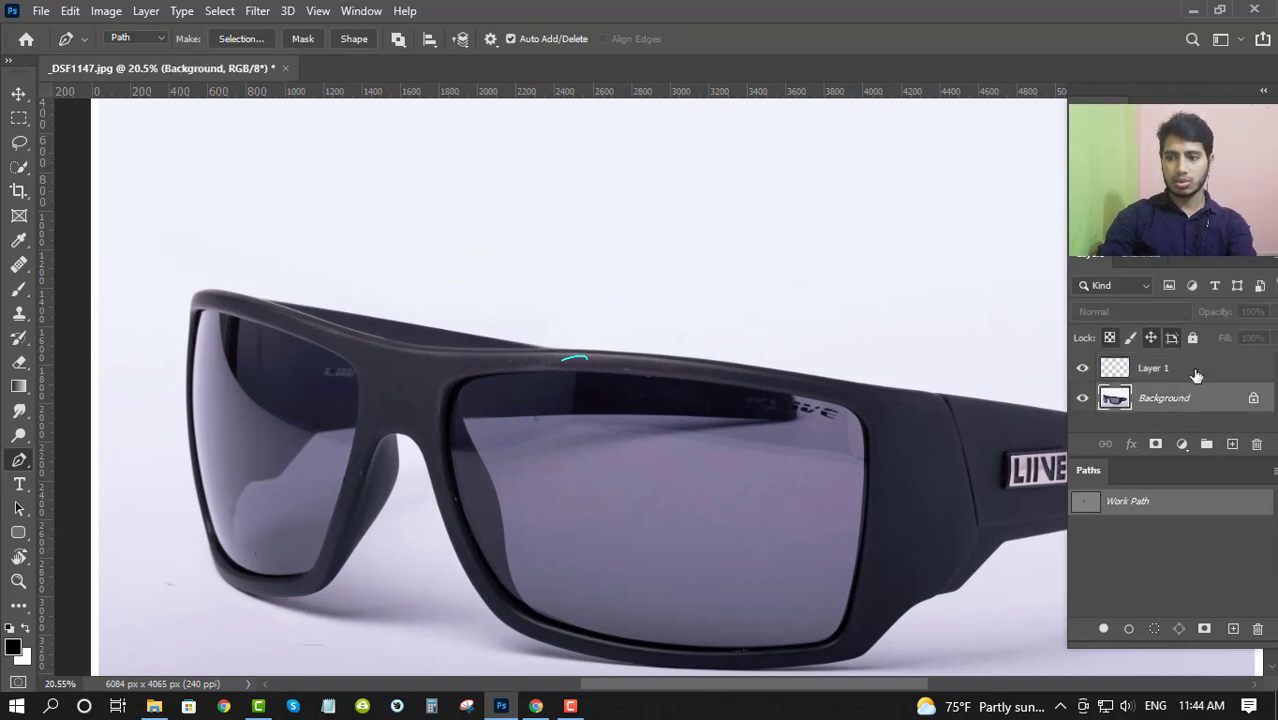
left_click(1257, 443)
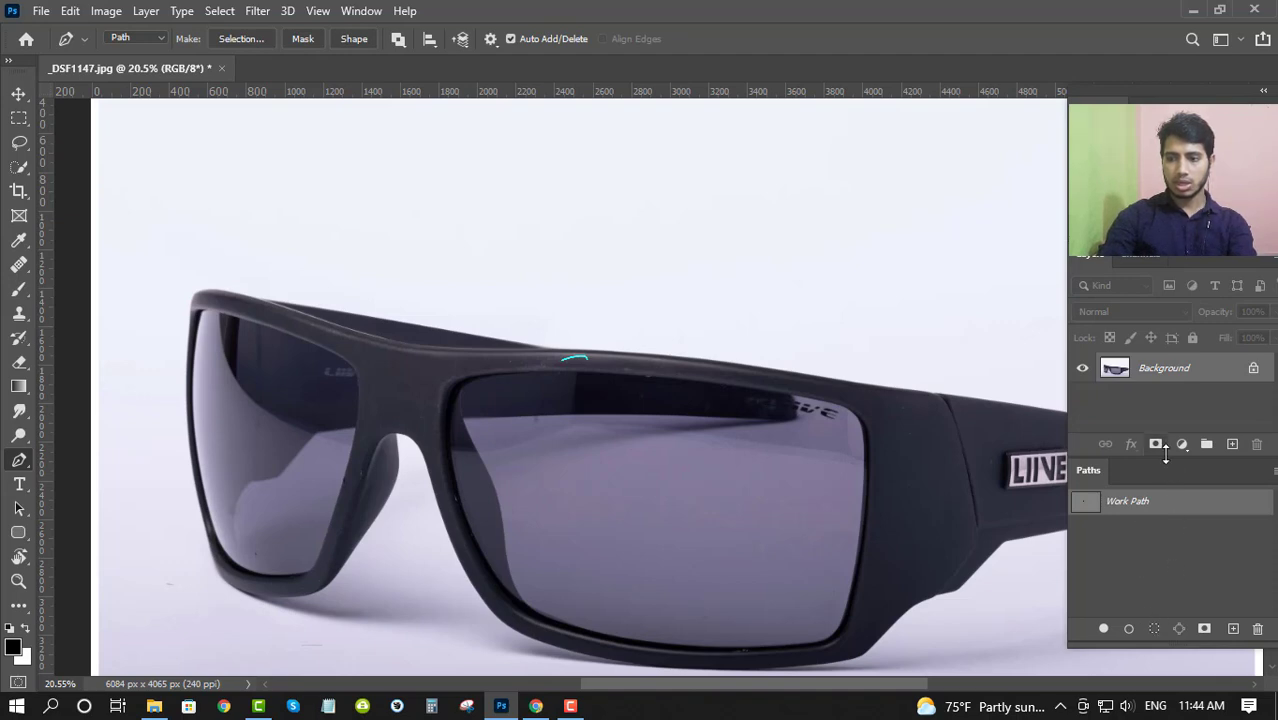
- Delete the Work Path and create a new empty saved path in its place
left_click_drag(1168, 457, 1171, 487)
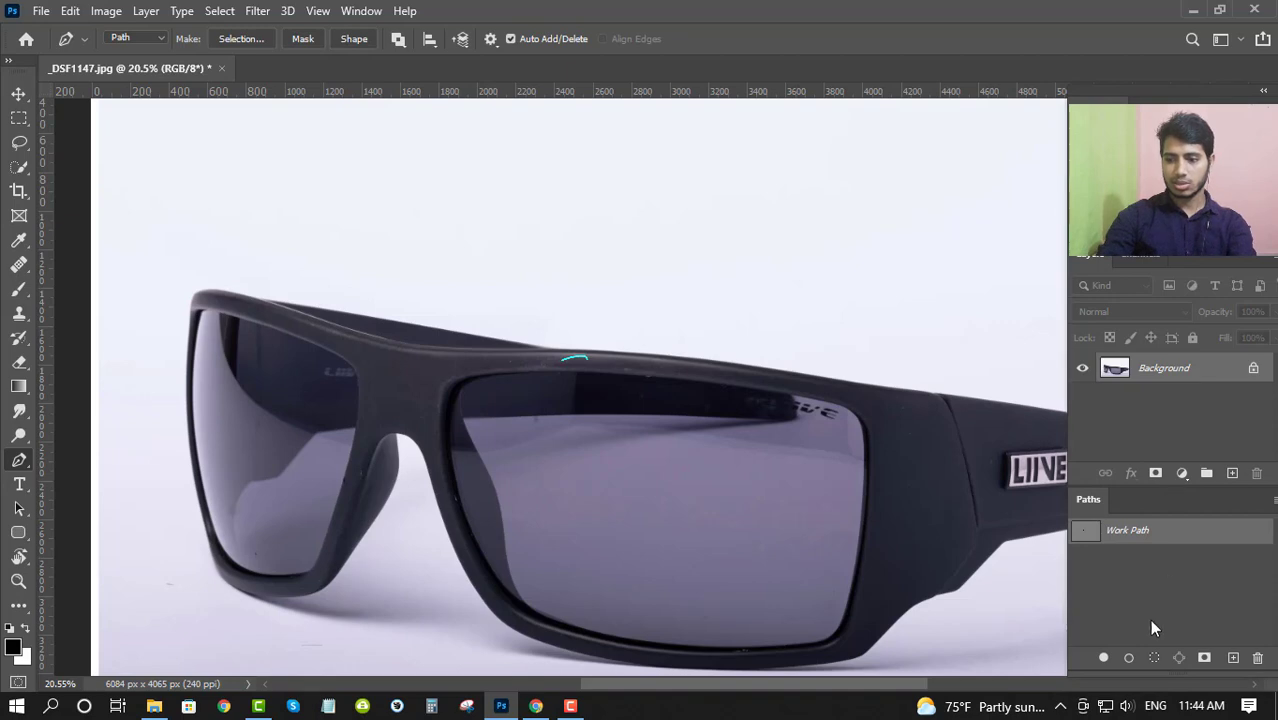
left_click_drag(1129, 676, 1127, 627)
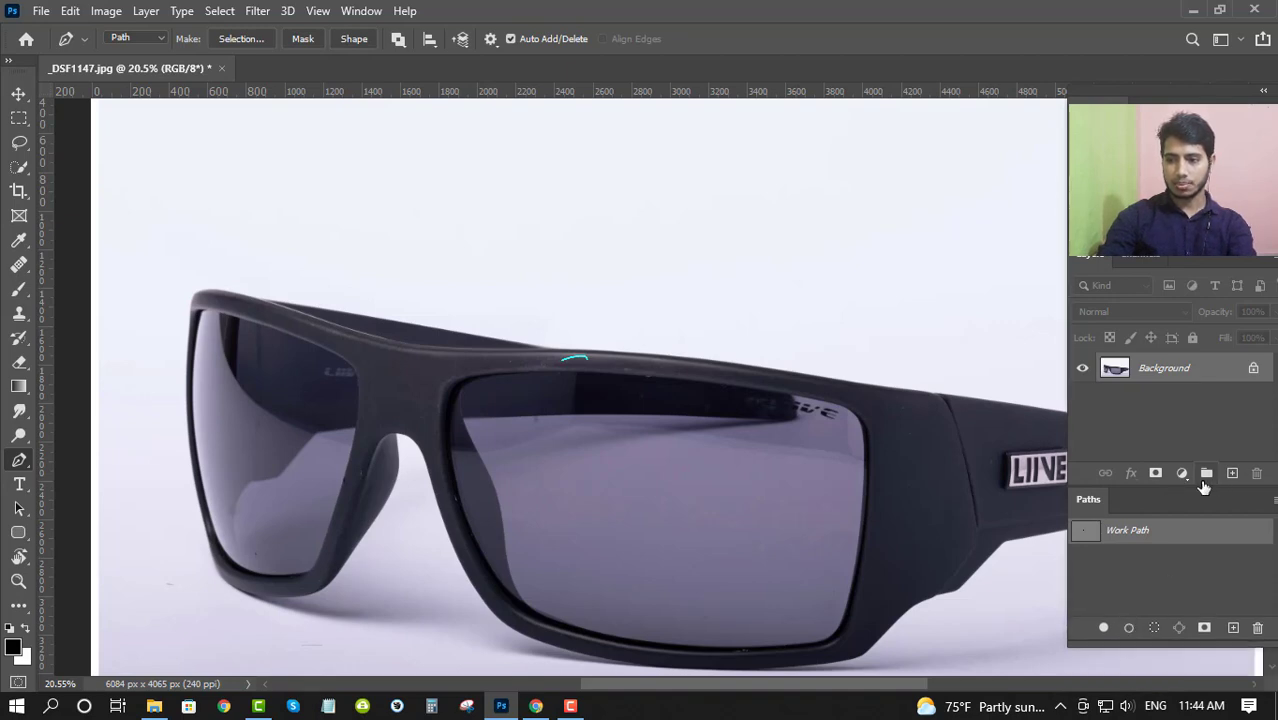
left_click_drag(1205, 532, 1258, 627)
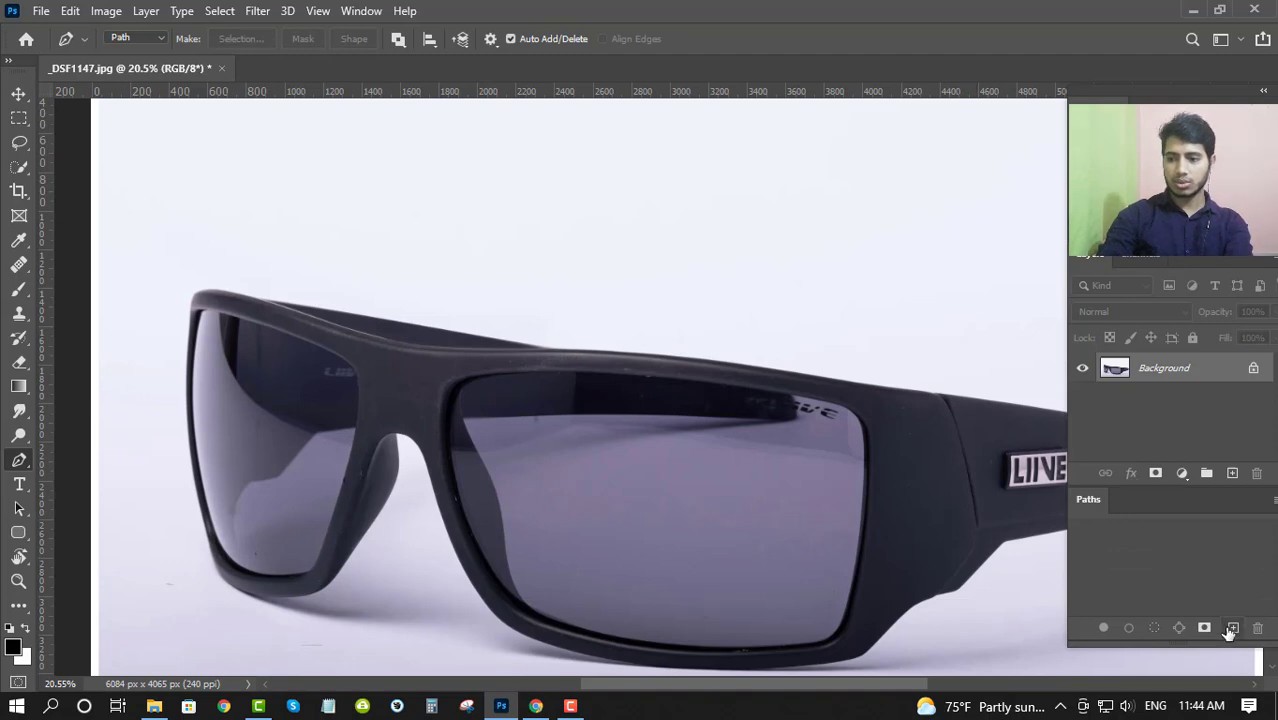
left_click(1231, 628)
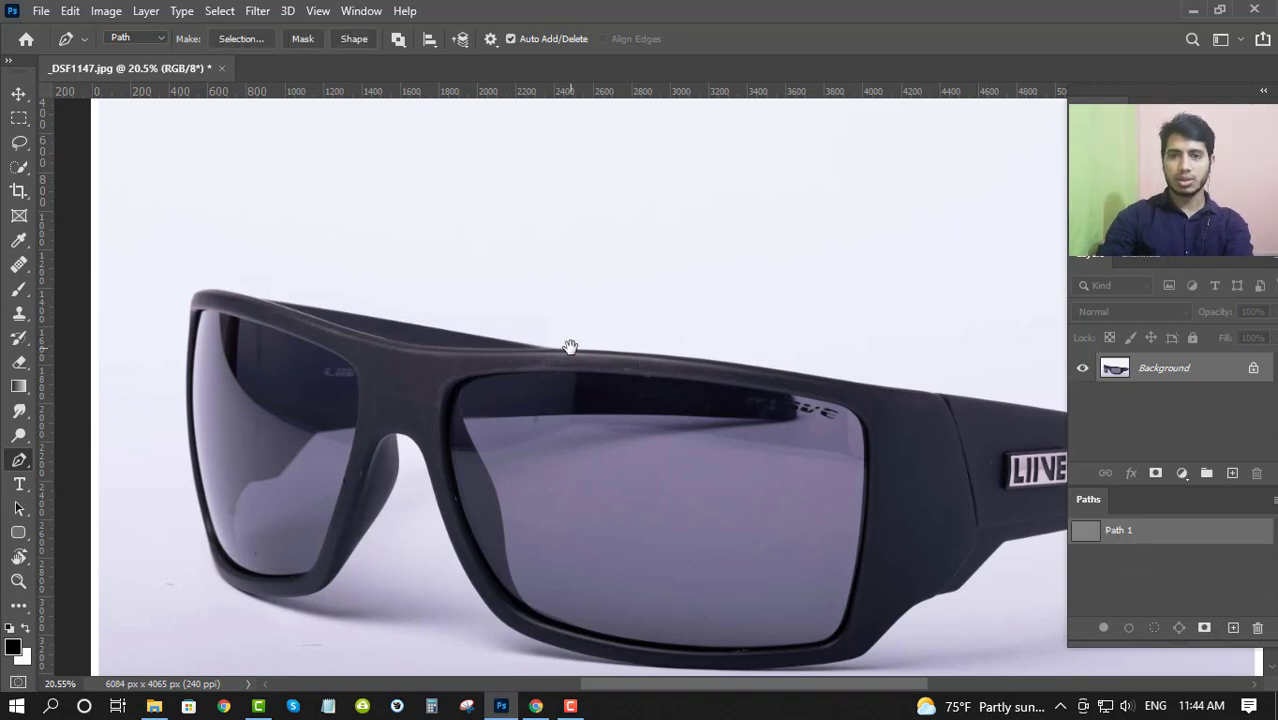
- Set the Pen tool's path display color to Green in the path options
scroll(570, 346, "up", 2)
left_click(490, 38)
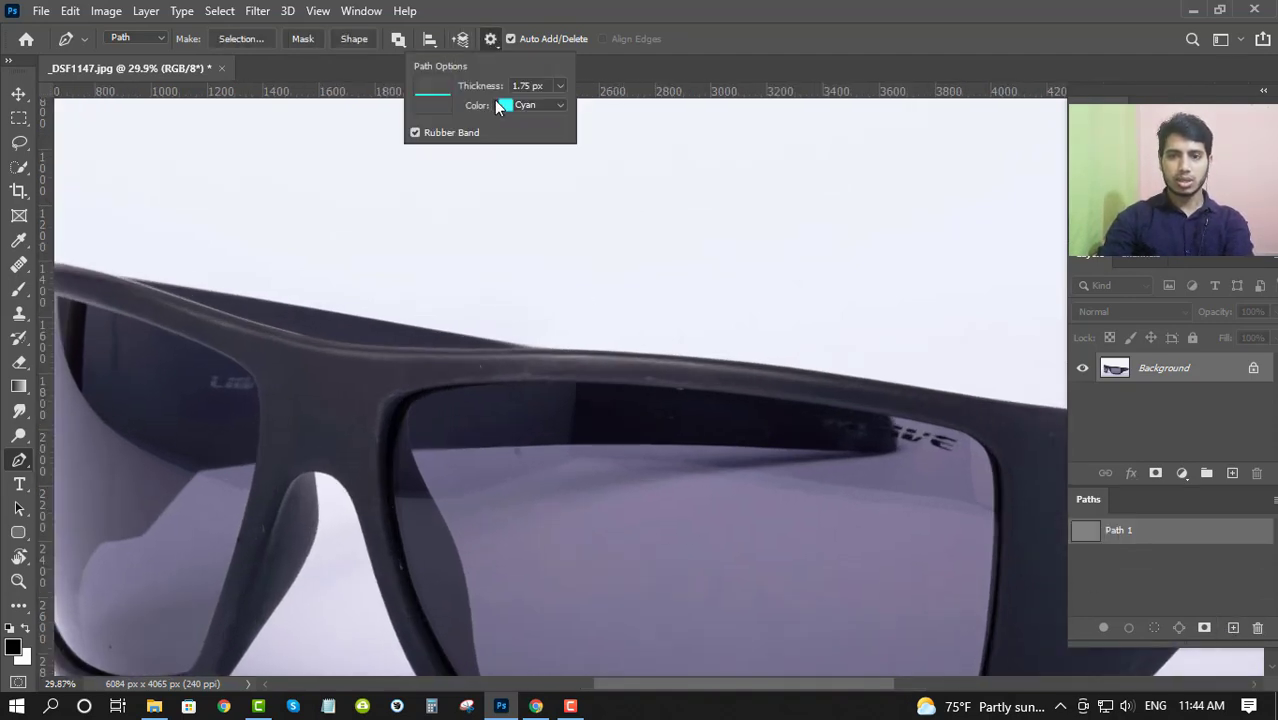
left_click(497, 107)
left_click(528, 158)
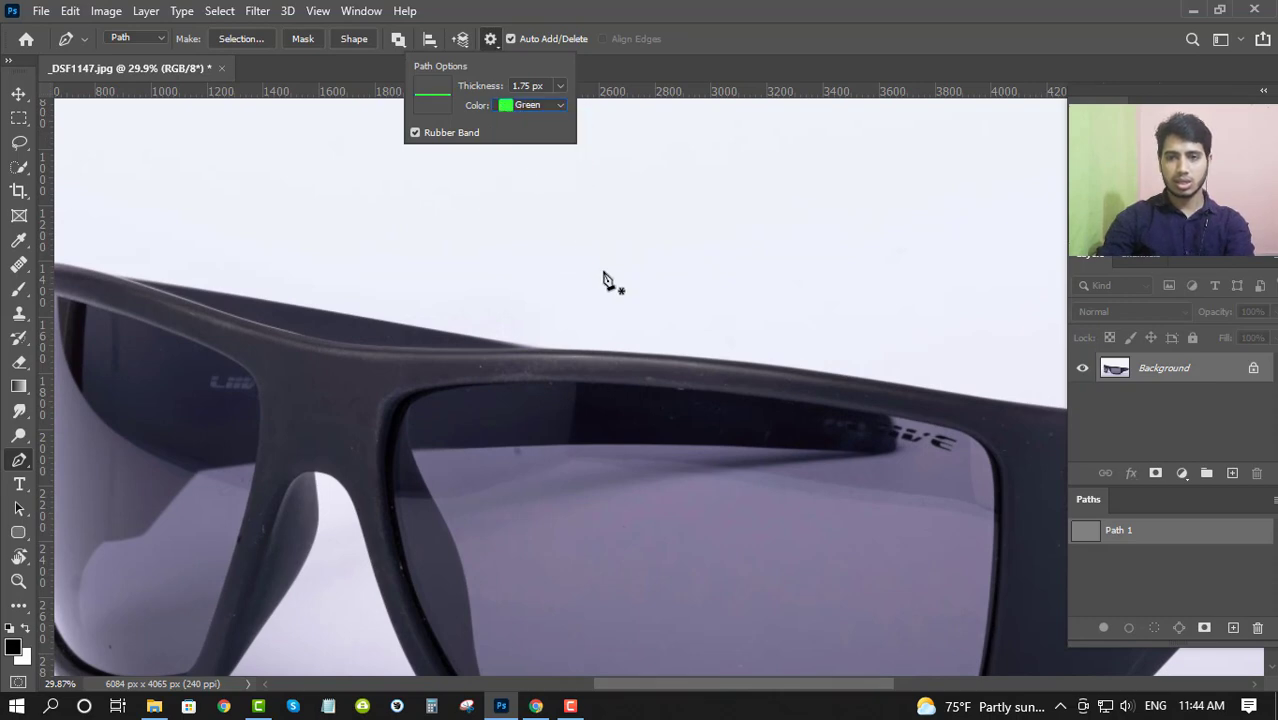
left_click_drag(548, 392, 545, 393)
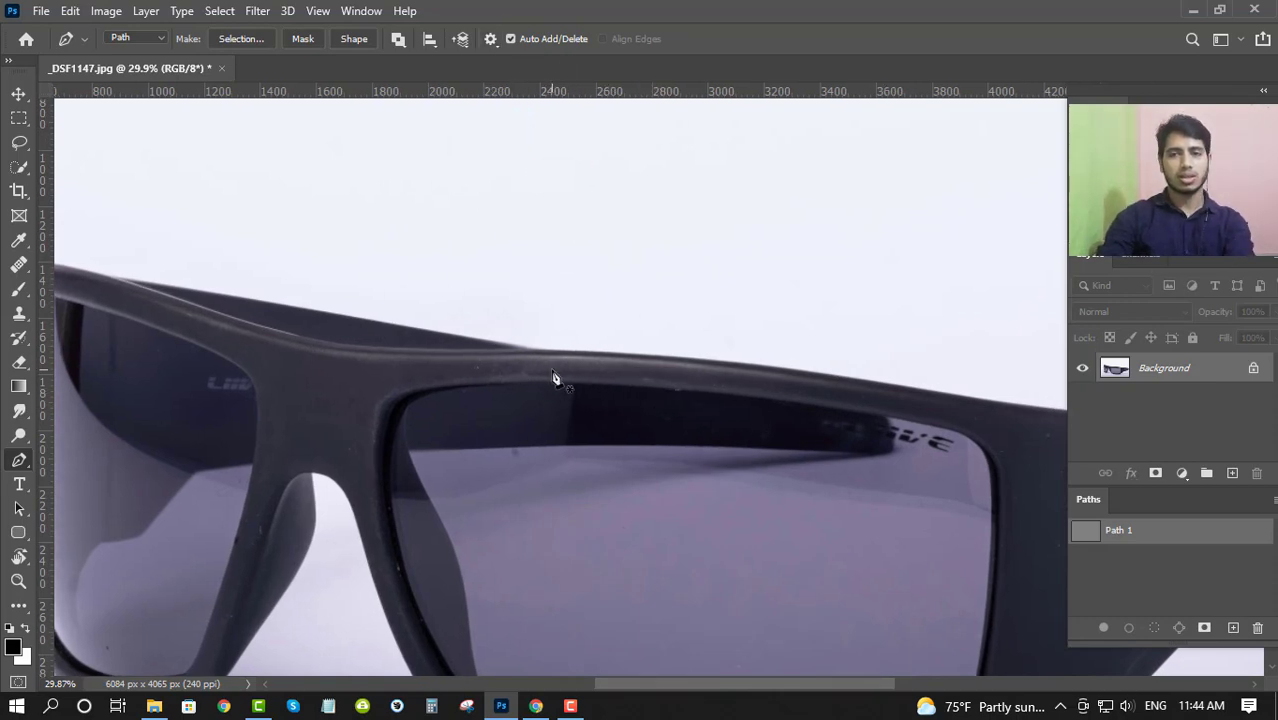
left_click(491, 40)
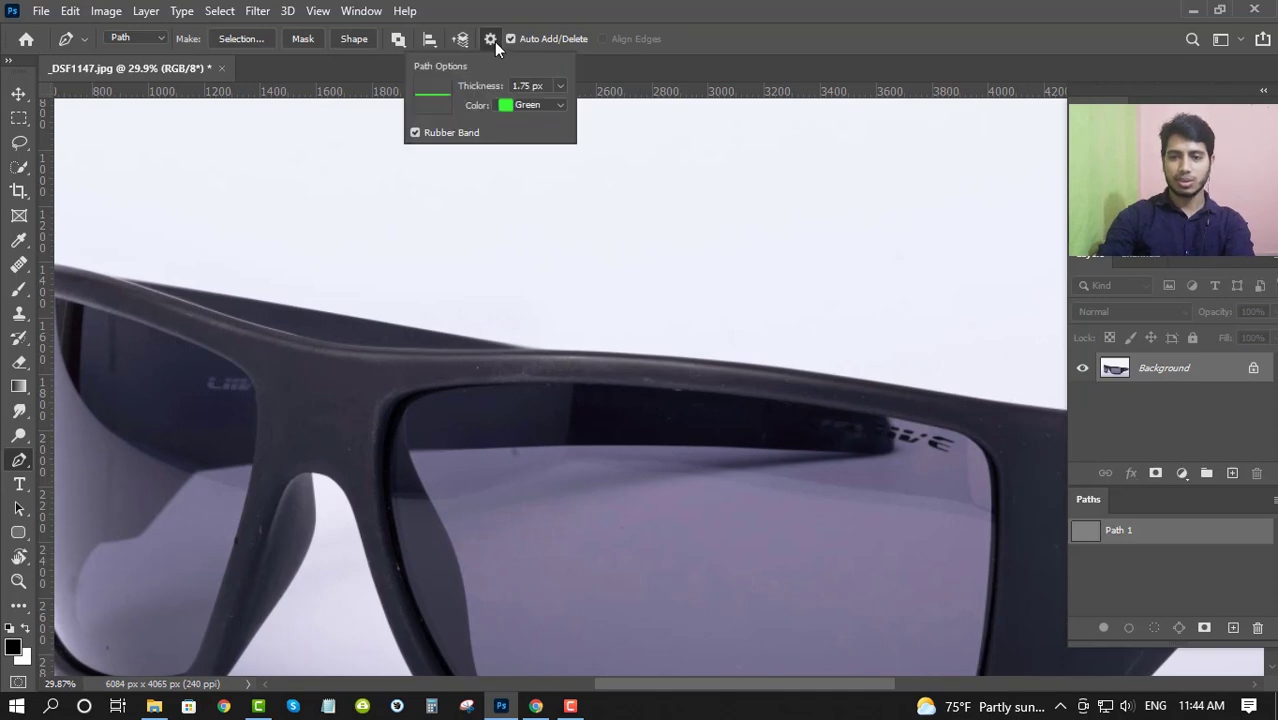
left_click(494, 42)
- Hide the tools and panels around the canvas and bring them back
key("Tab")
key("ctrl+space")
left_click_drag(501, 330, 428, 305)
key("Tab")
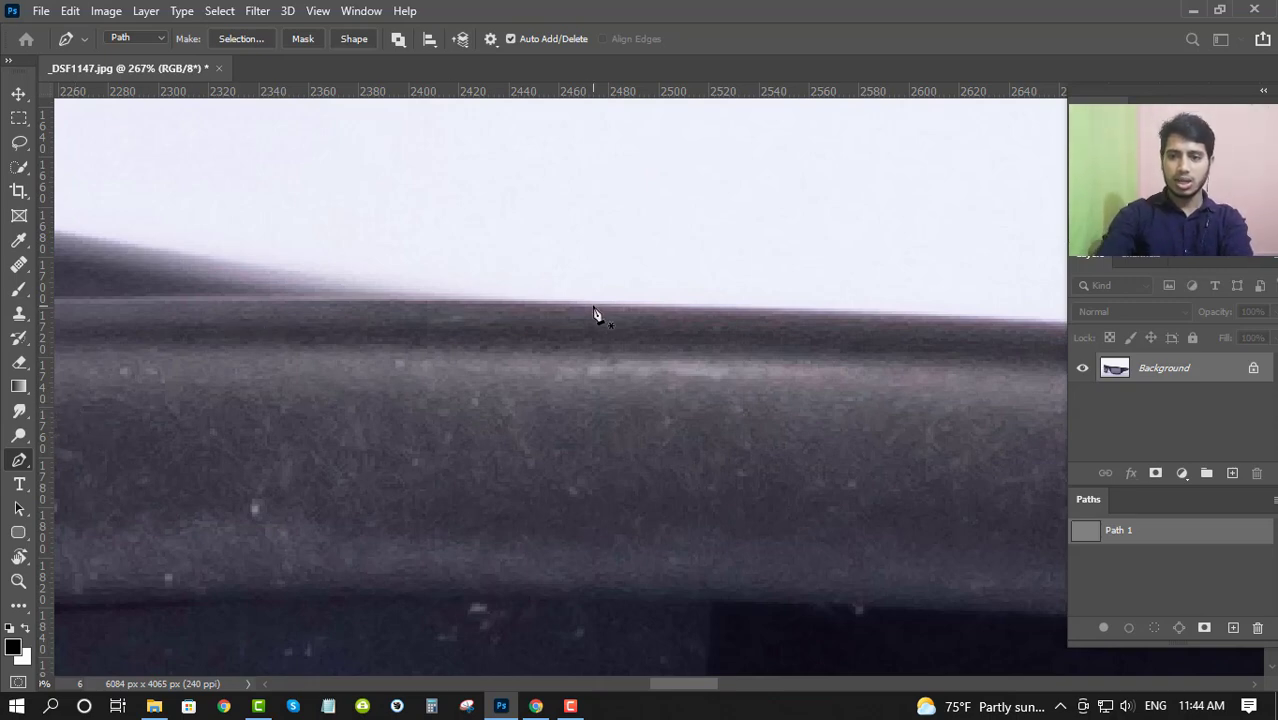
key("Tab")
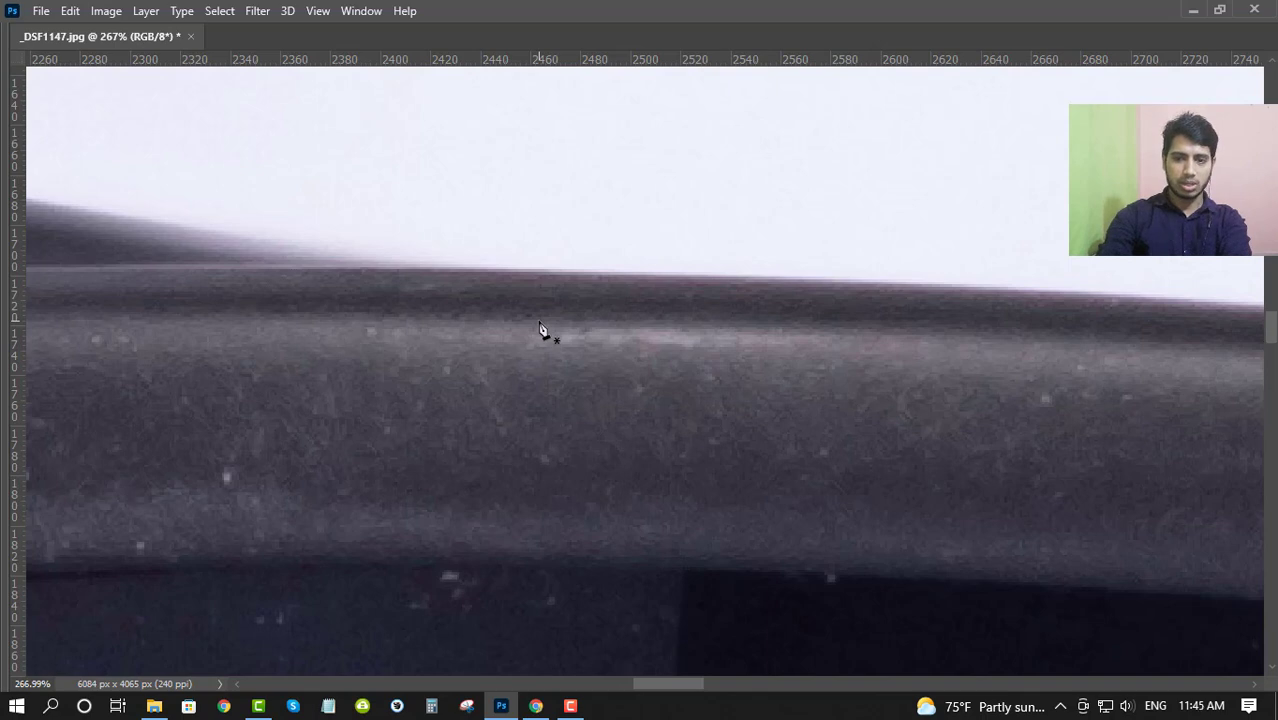
key("Tab")
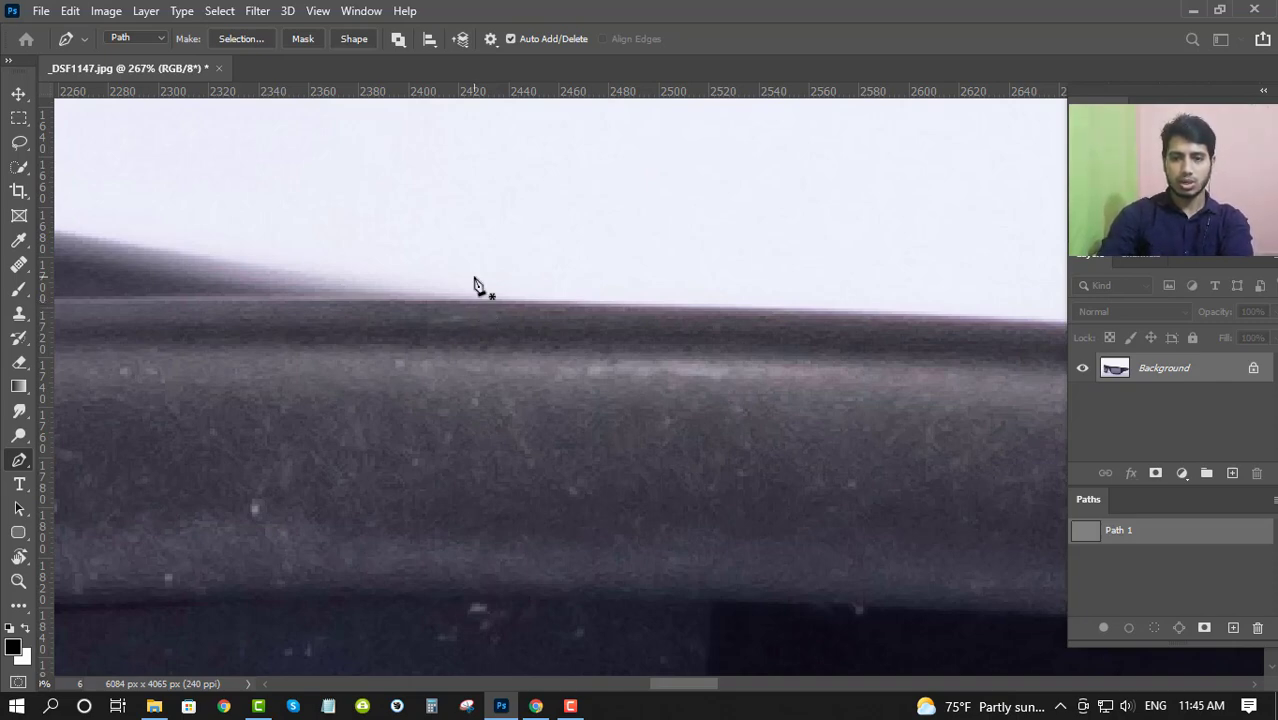
- Reselect the new saved path and hide all tools and panels to clear the canvas for tracing
scroll(475, 285, "up", 5)
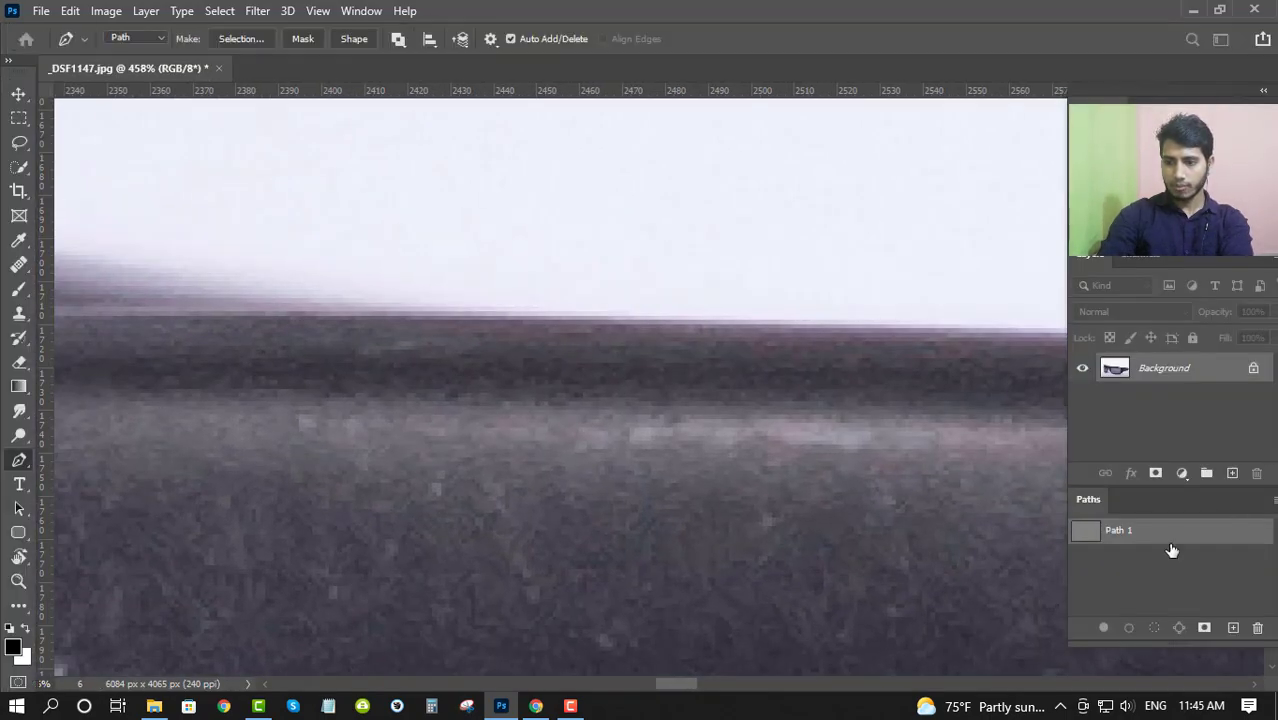
left_click(1146, 549)
left_click(1144, 534)
key("Tab")
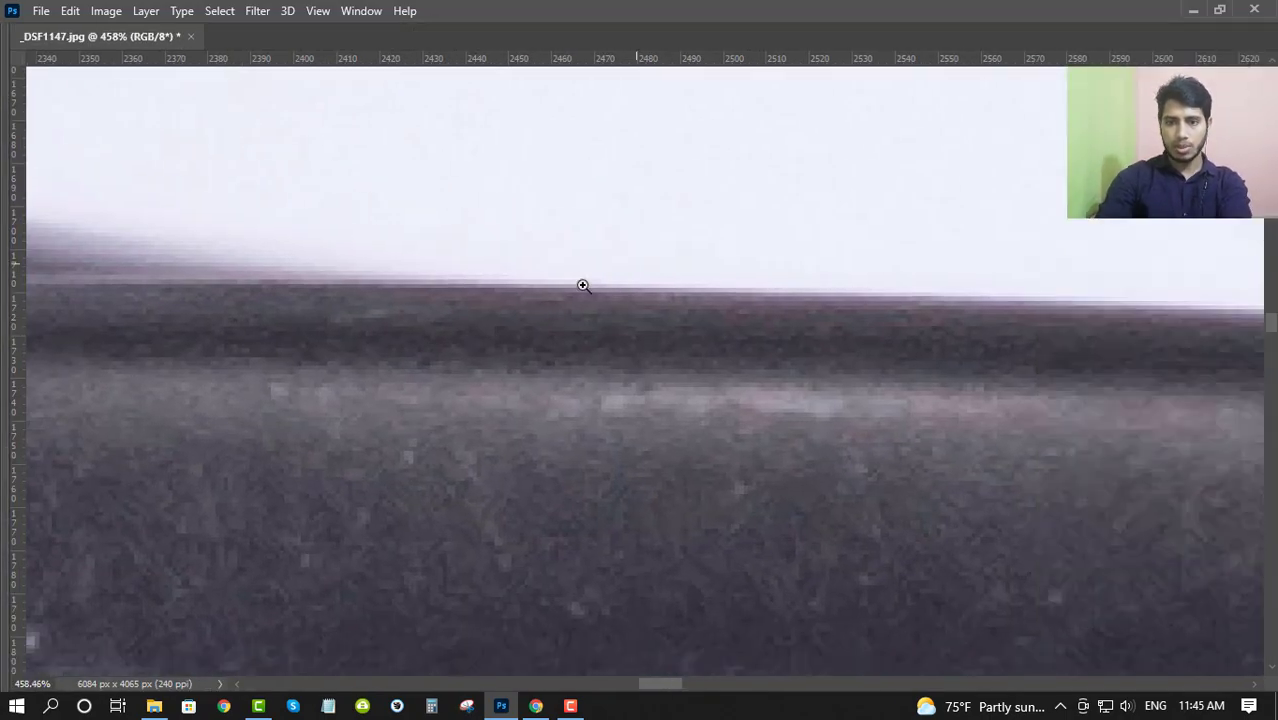
- Start the path on the frame's top edge beside the rear temple arm and add a second smooth anchor farther along the edge
left_click_drag(632, 262, 506, 284)
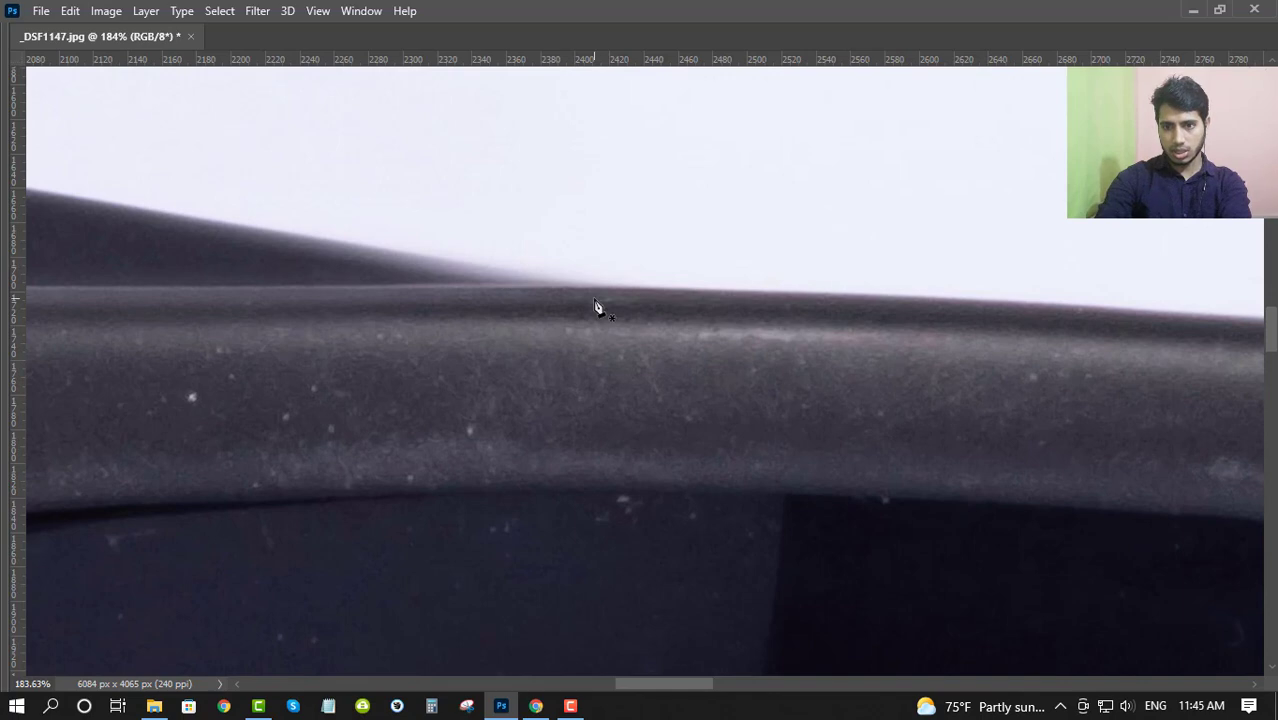
left_click_drag(601, 286, 1101, 300)
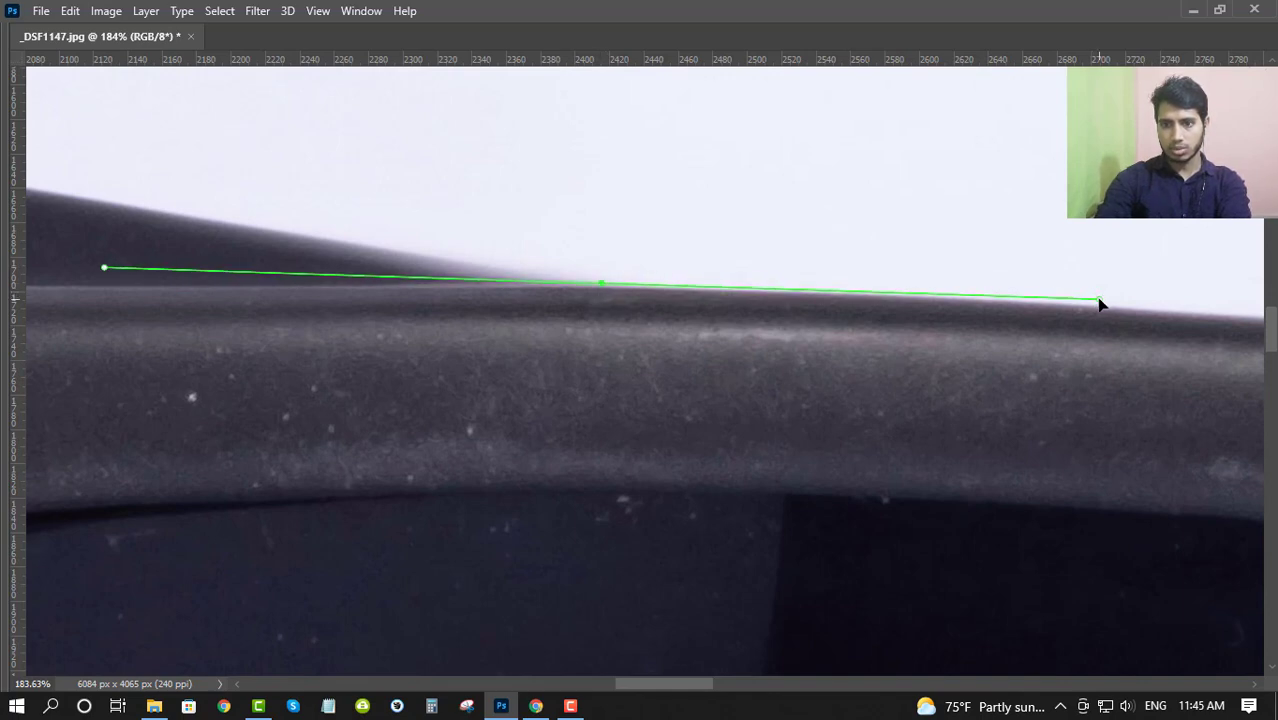
left_click_drag(559, 309, 395, 305)
left_click_drag(395, 303, 465, 310)
left_click_drag(785, 331, 428, 296)
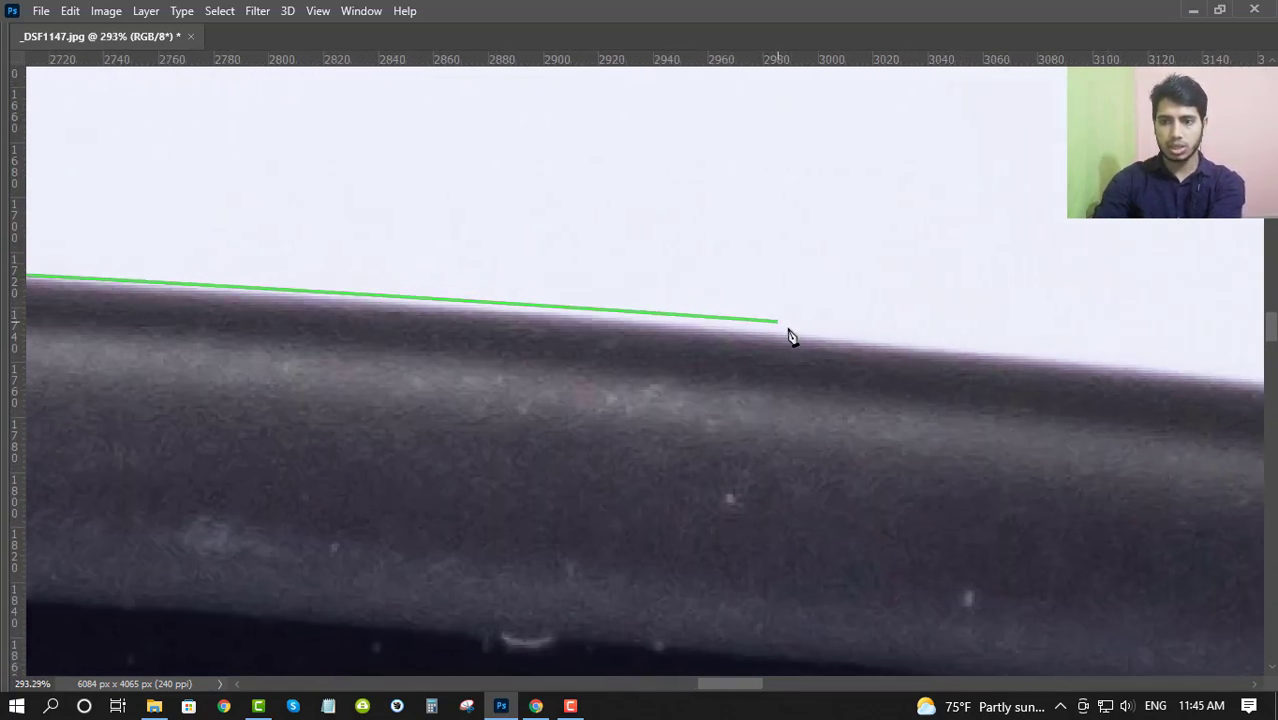
left_click(816, 340)
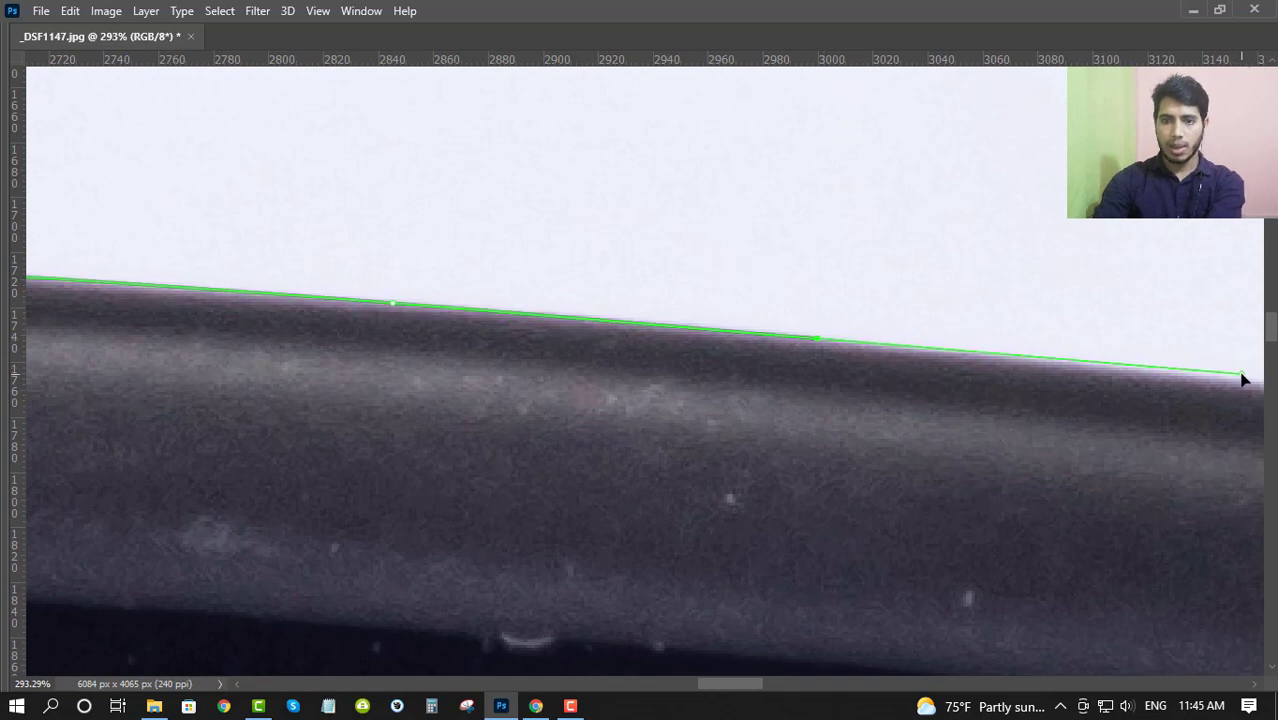
- Extend the path along the frame's top edge toward the logo side with a third smooth anchor following the downward slope
left_click_drag(185, 271, 547, 285)
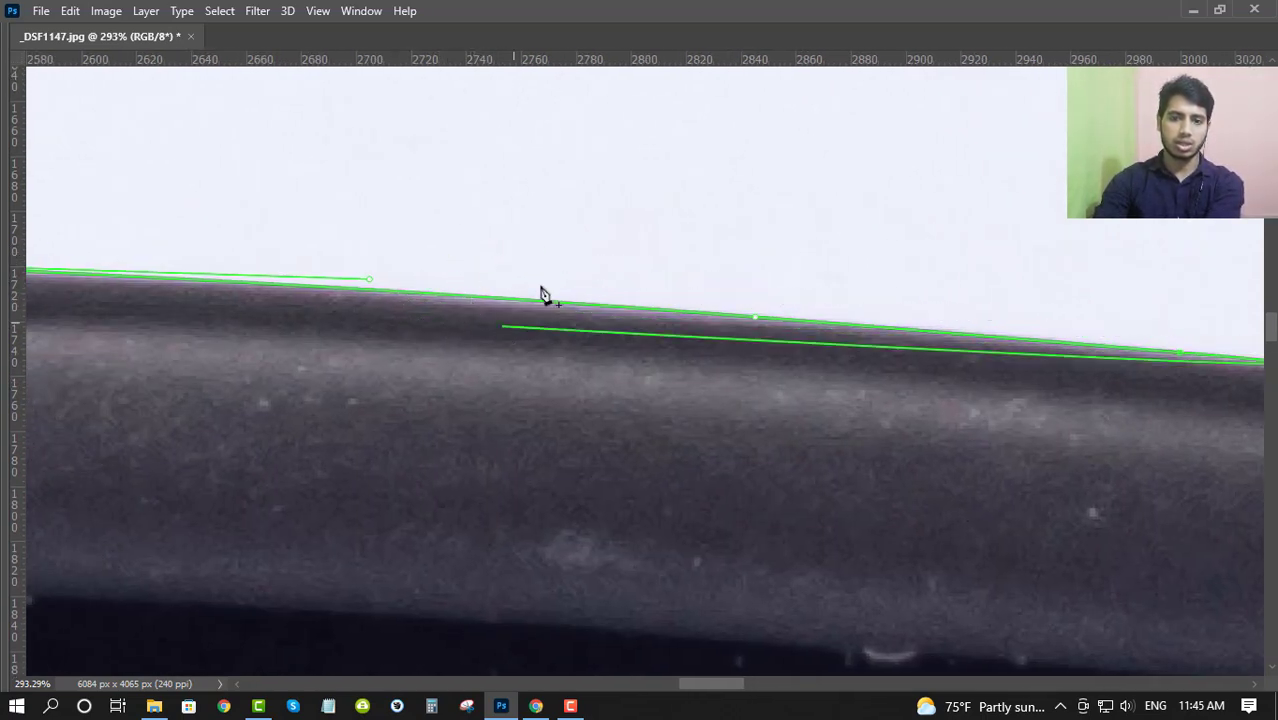
left_click_drag(858, 327, 379, 325)
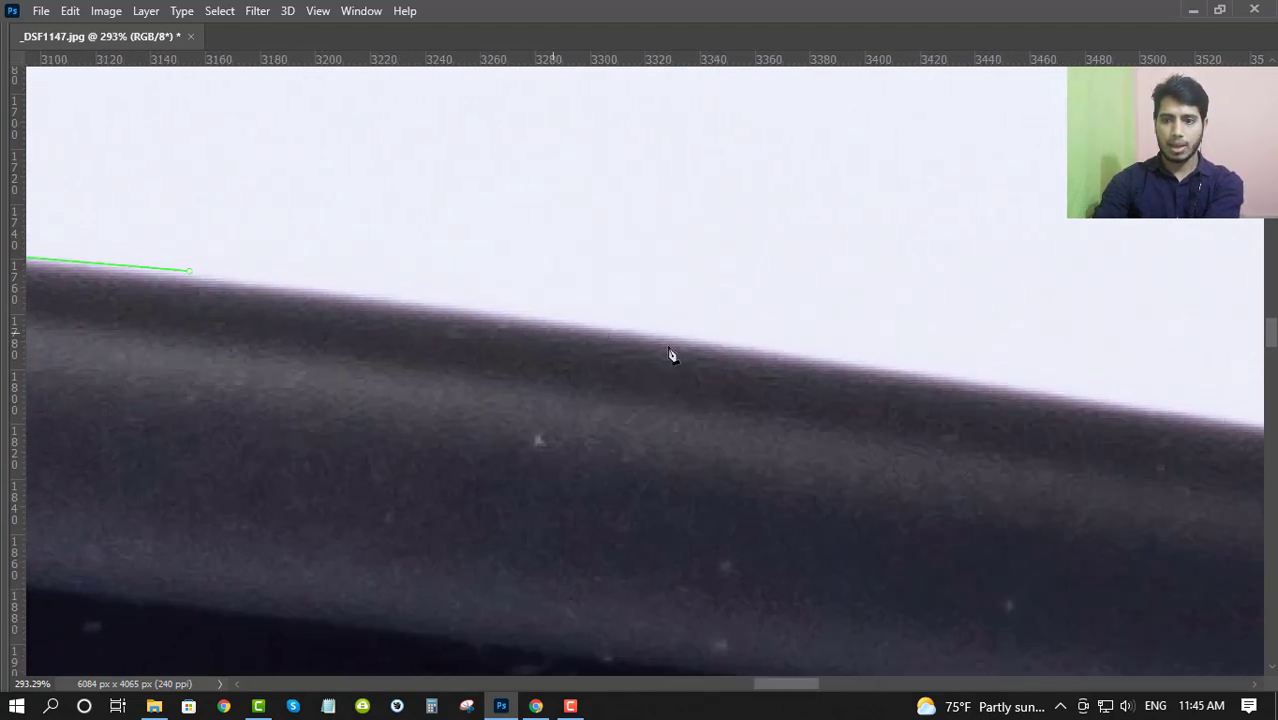
left_click(808, 360)
left_click(1018, 393)
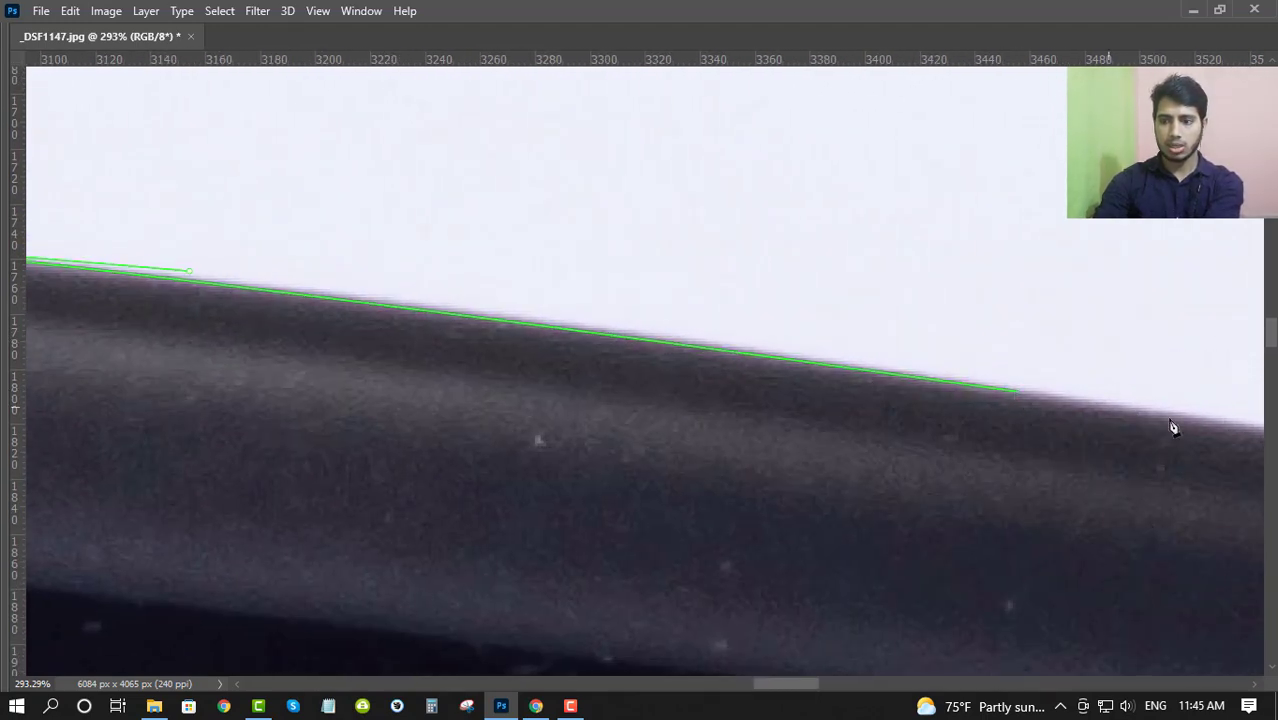
left_click(1229, 428)
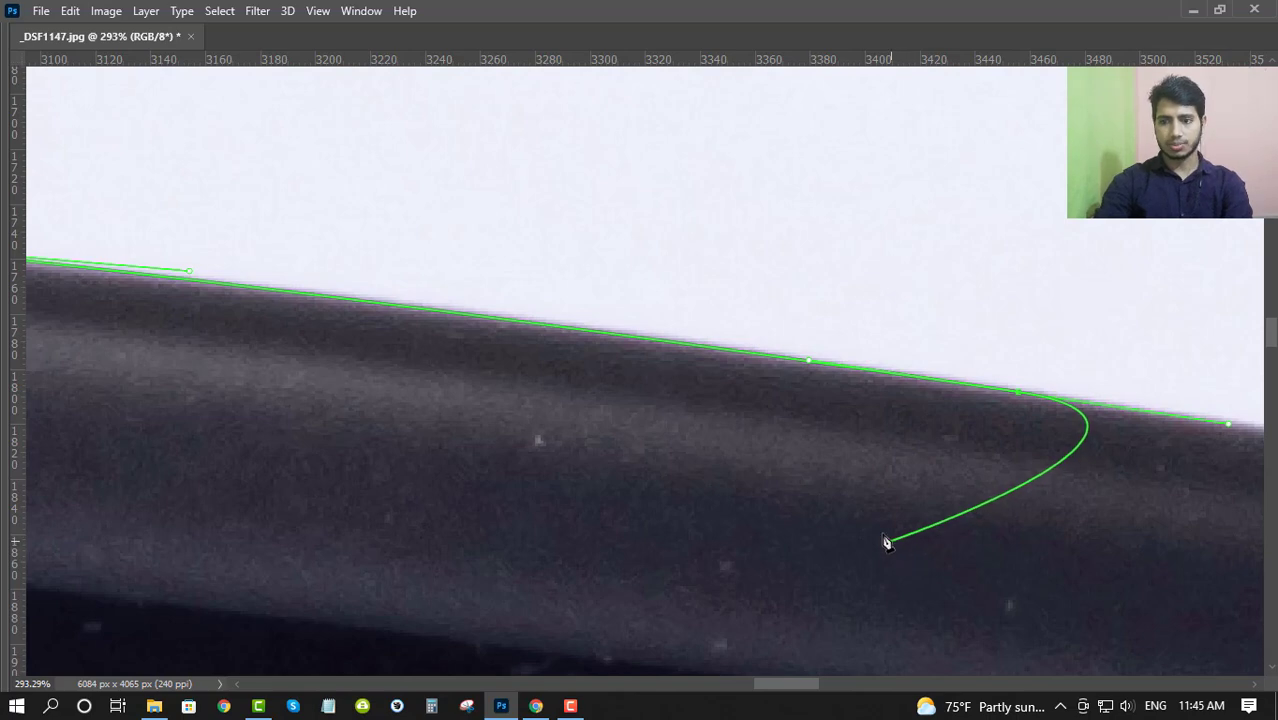
- Try swinging the last anchor's direction handle away from the frame's top edge, and undo it
scroll(684, 409, "down", 3)
left_click_drag(660, 410, 716, 339)
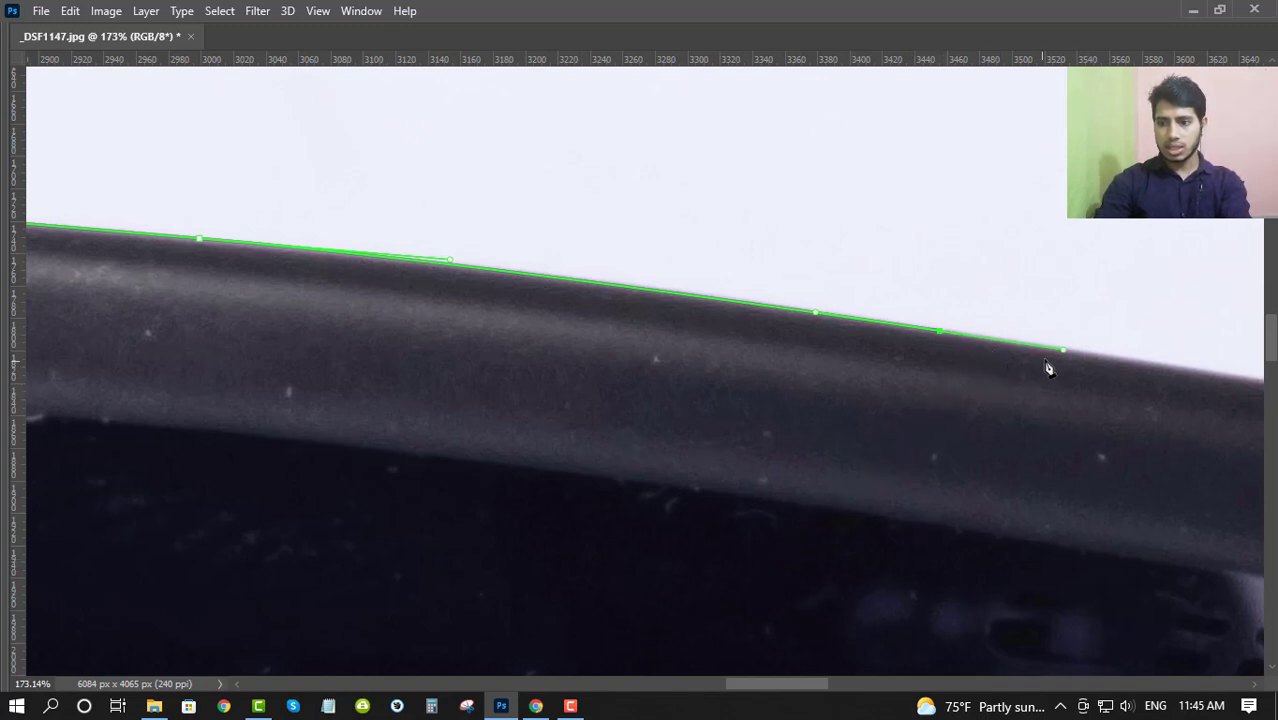
left_click_drag(1049, 383, 1018, 432)
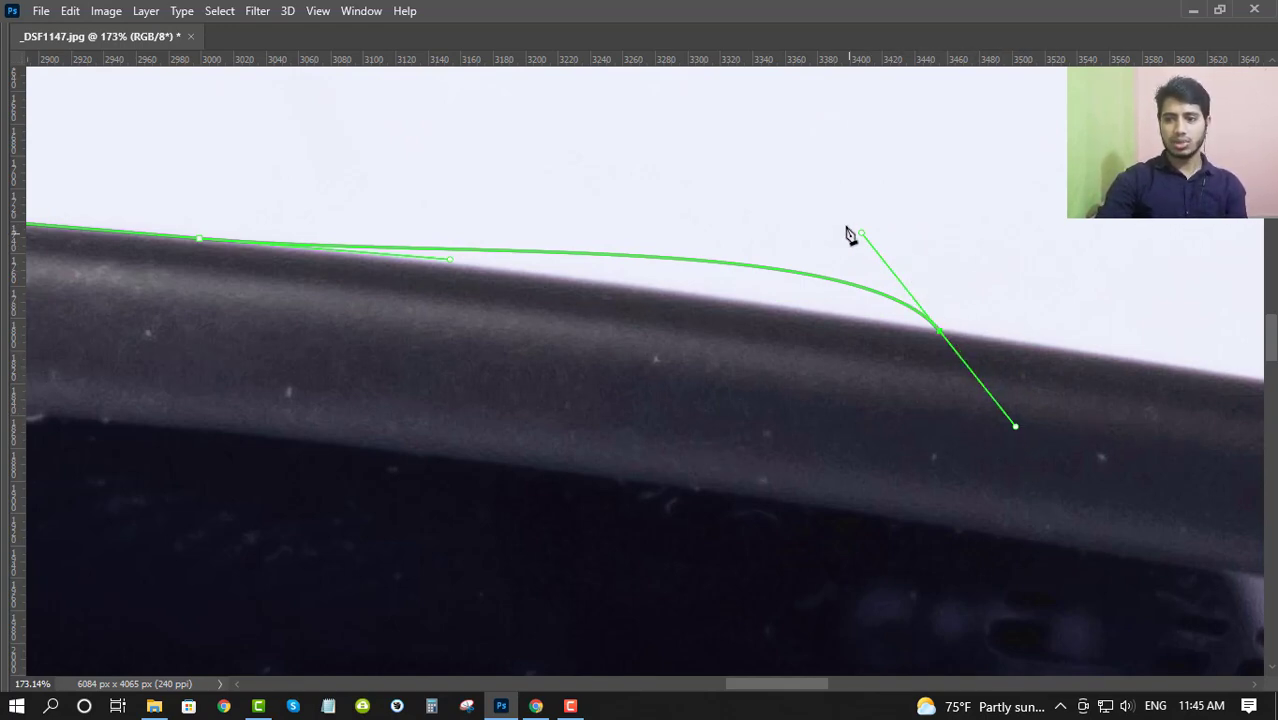
left_click(703, 252)
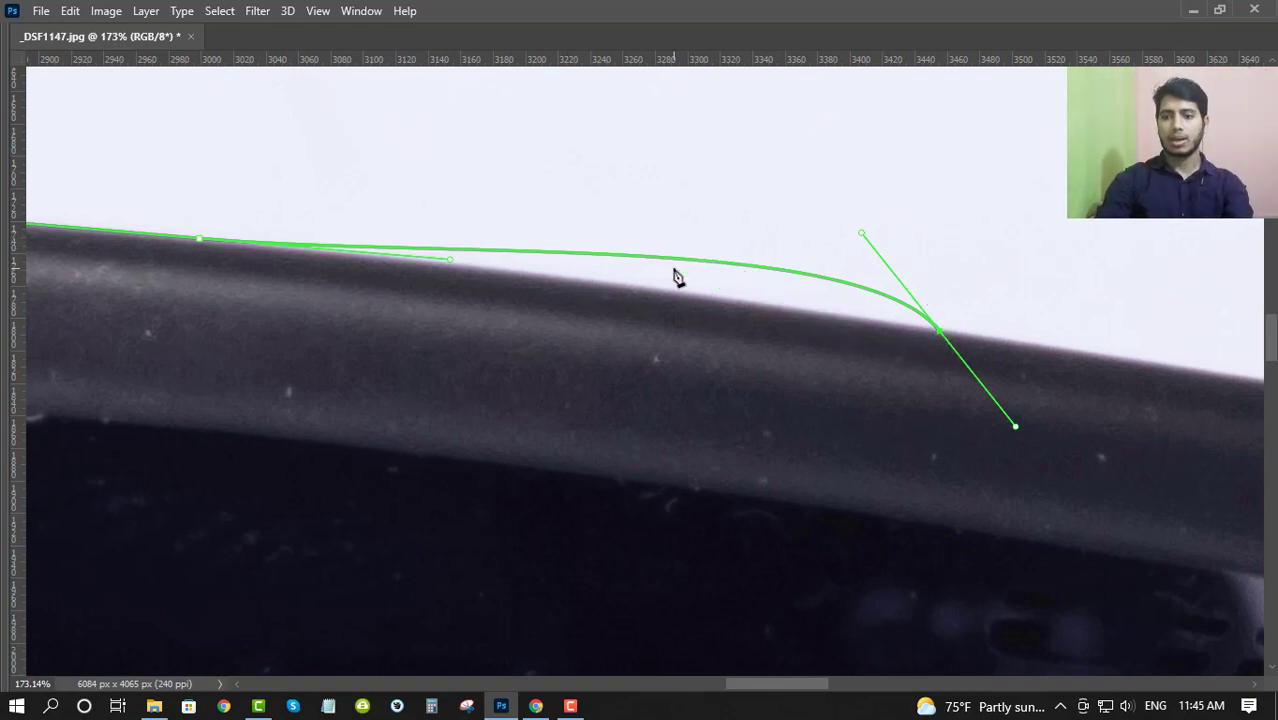
key("ctrl+z")
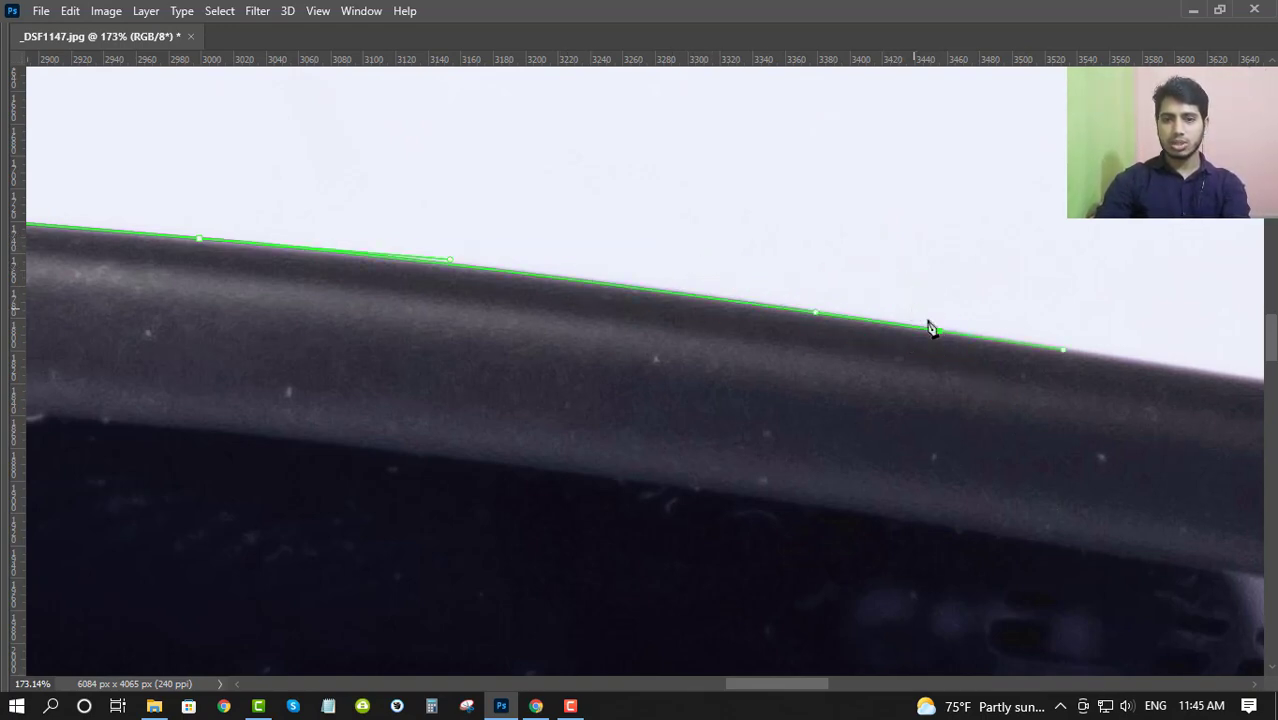
- Add a smooth anchor on the frame's top edge above the lens logo, with its direction handles aligned to the edge
left_click_drag(1045, 330, 412, 289)
scroll(553, 274, "down", 1)
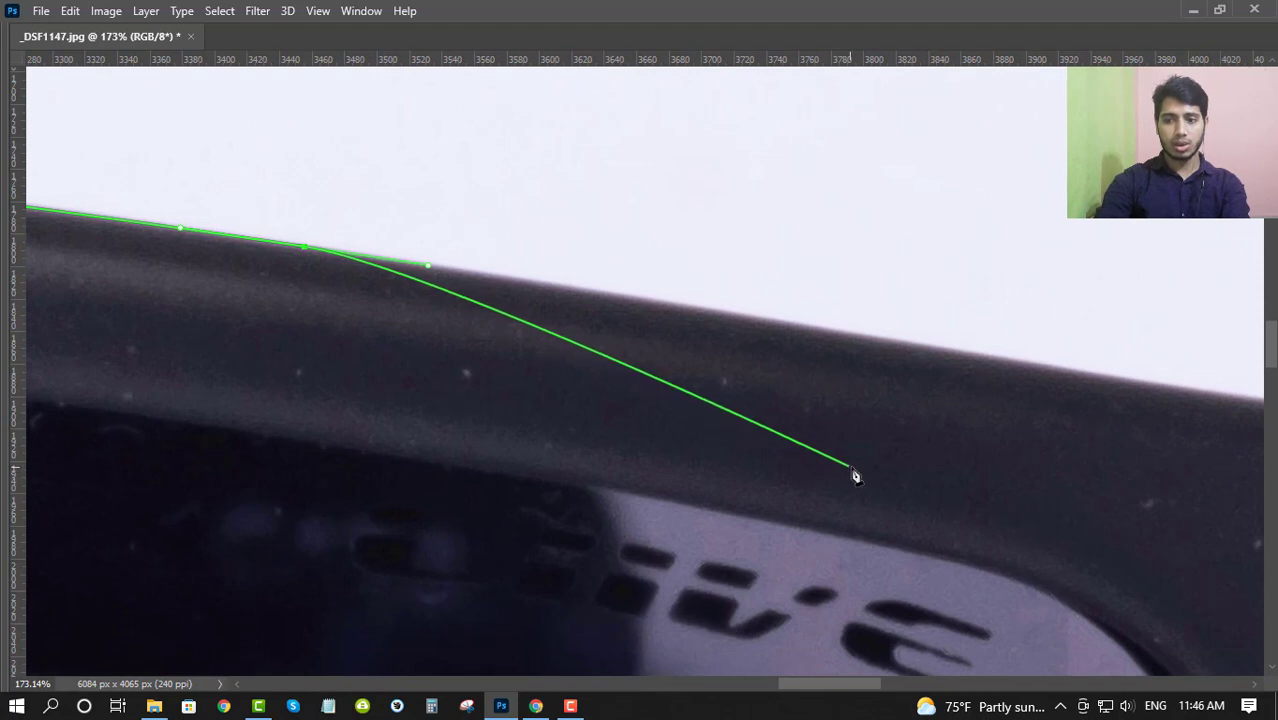
key("space")
left_click_drag(972, 429, 690, 443)
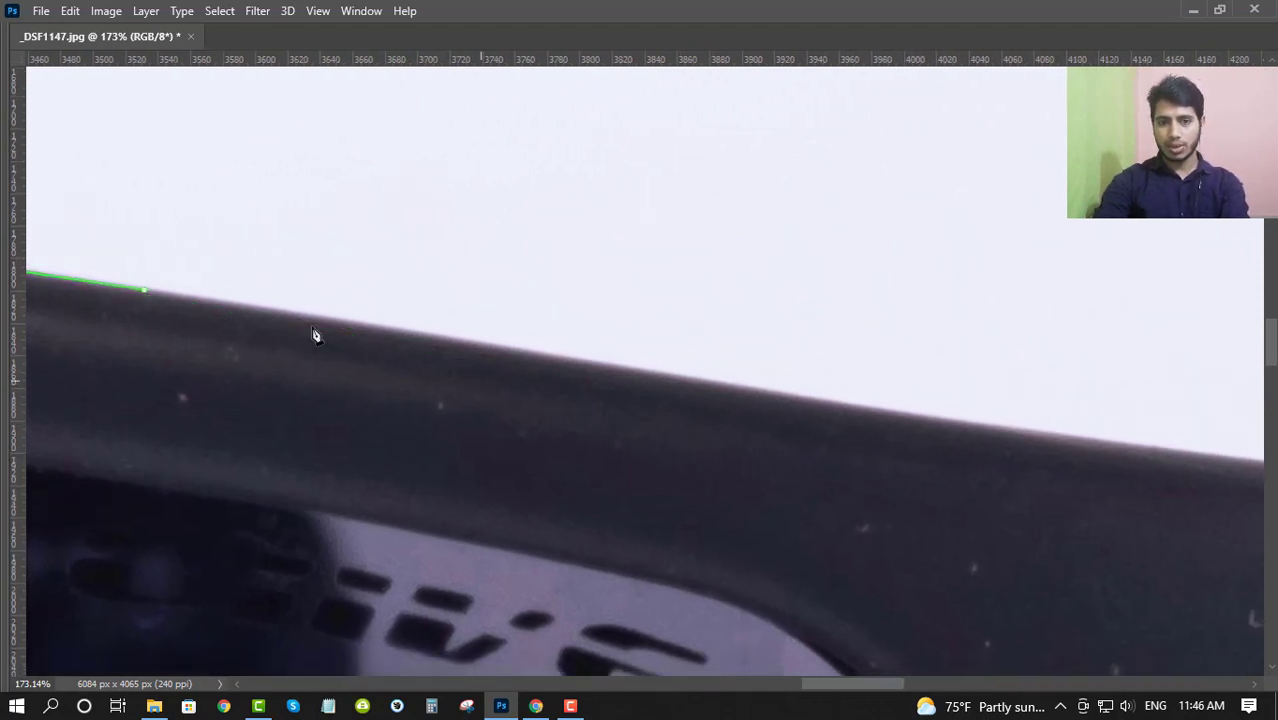
left_click_drag(316, 310, 636, 298)
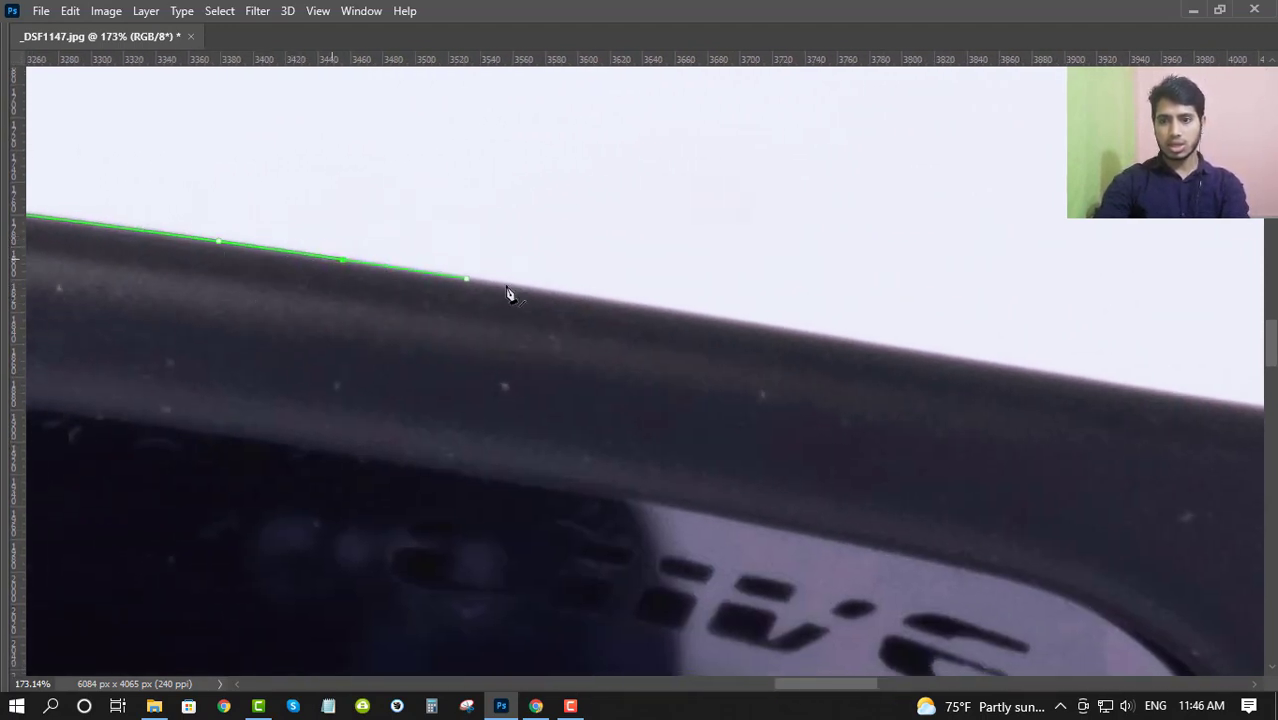
key("space")
left_click_drag(845, 358, 490, 328)
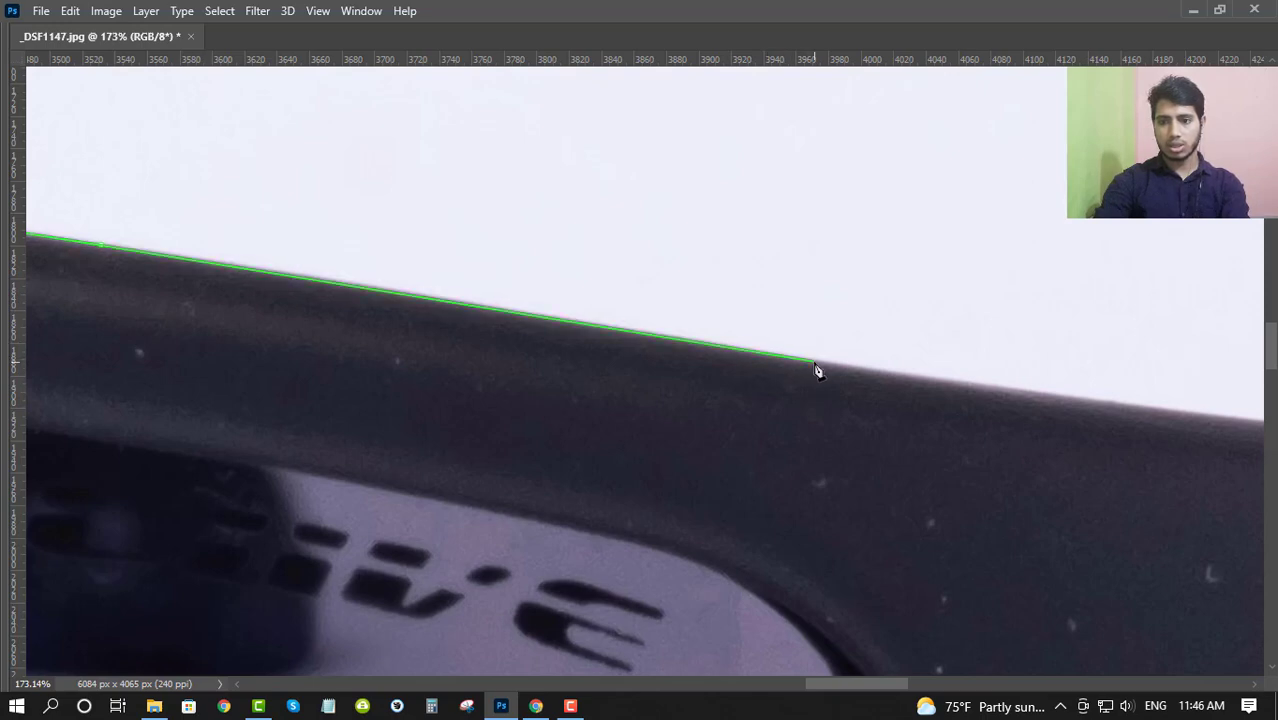
left_click_drag(815, 366, 805, 391)
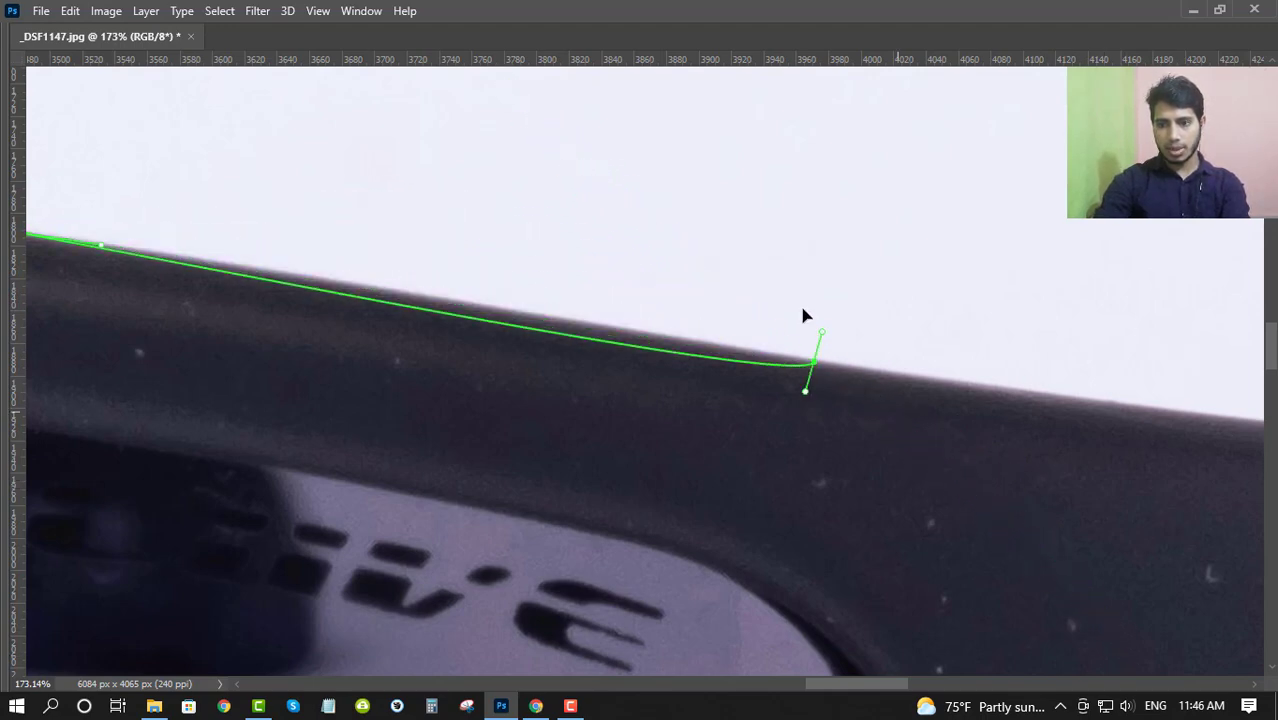
left_click_drag(802, 308, 922, 384)
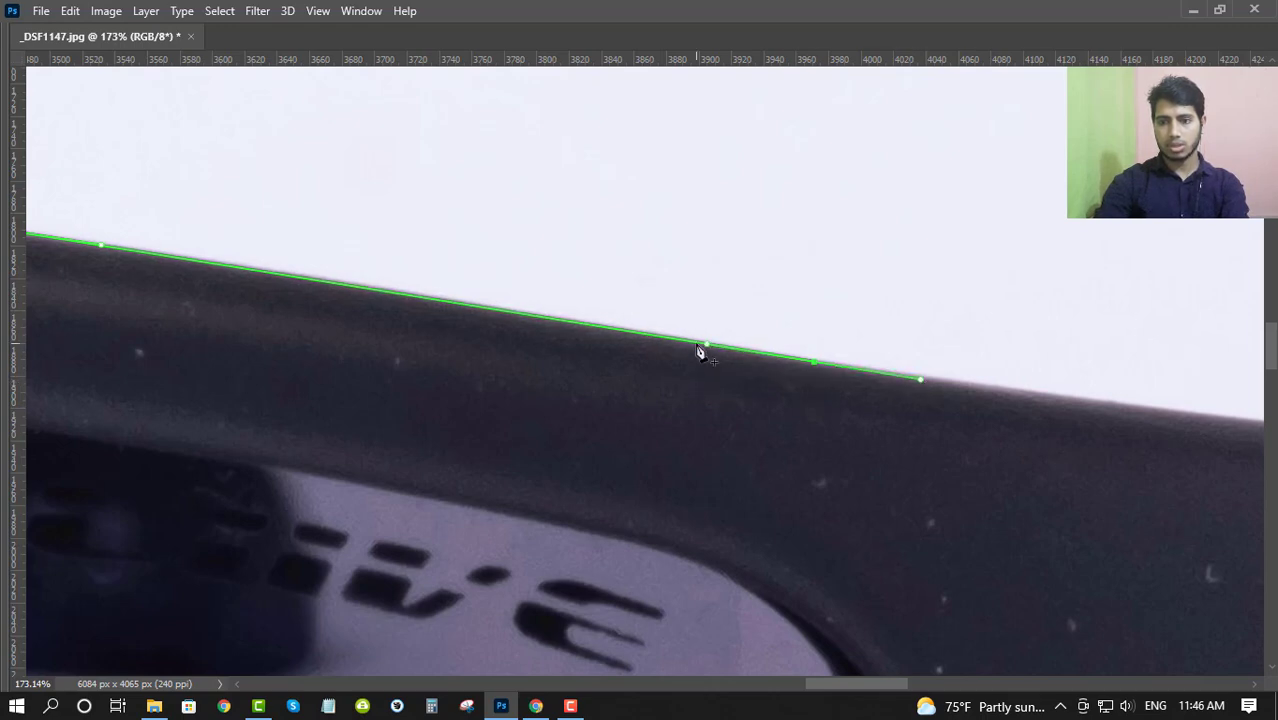
- Readjust the direction handles of the anchor above the lens logo so the outgoing one follows the edge
left_click_drag(701, 313, 925, 448)
left_click_drag(734, 350, 884, 378)
left_click_drag(732, 526, 454, 220)
left_click_drag(134, 157, 940, 518)
left_click_drag(1095, 437, 594, 392)
scroll(546, 392, "up", 5)
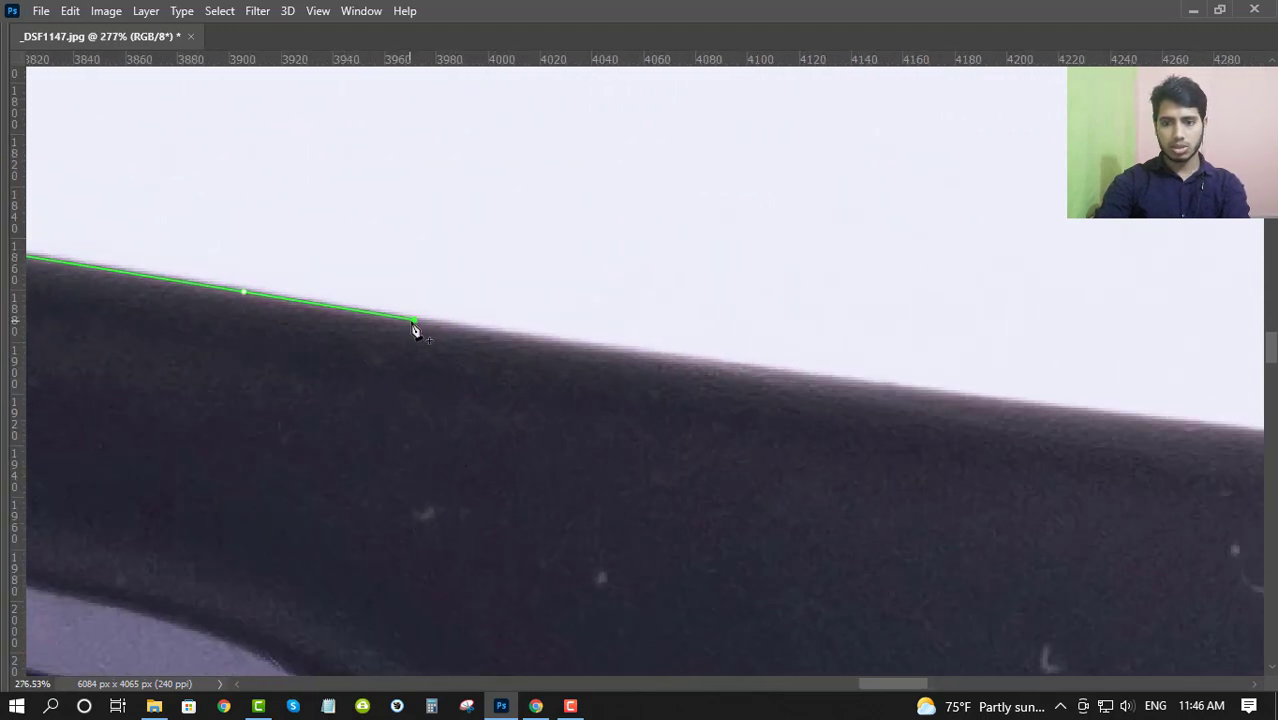
left_click(586, 347)
- Add a smooth anchor on the frame's top edge shortly before the seam where the front meets the temple
scroll(630, 395, "right", 5)
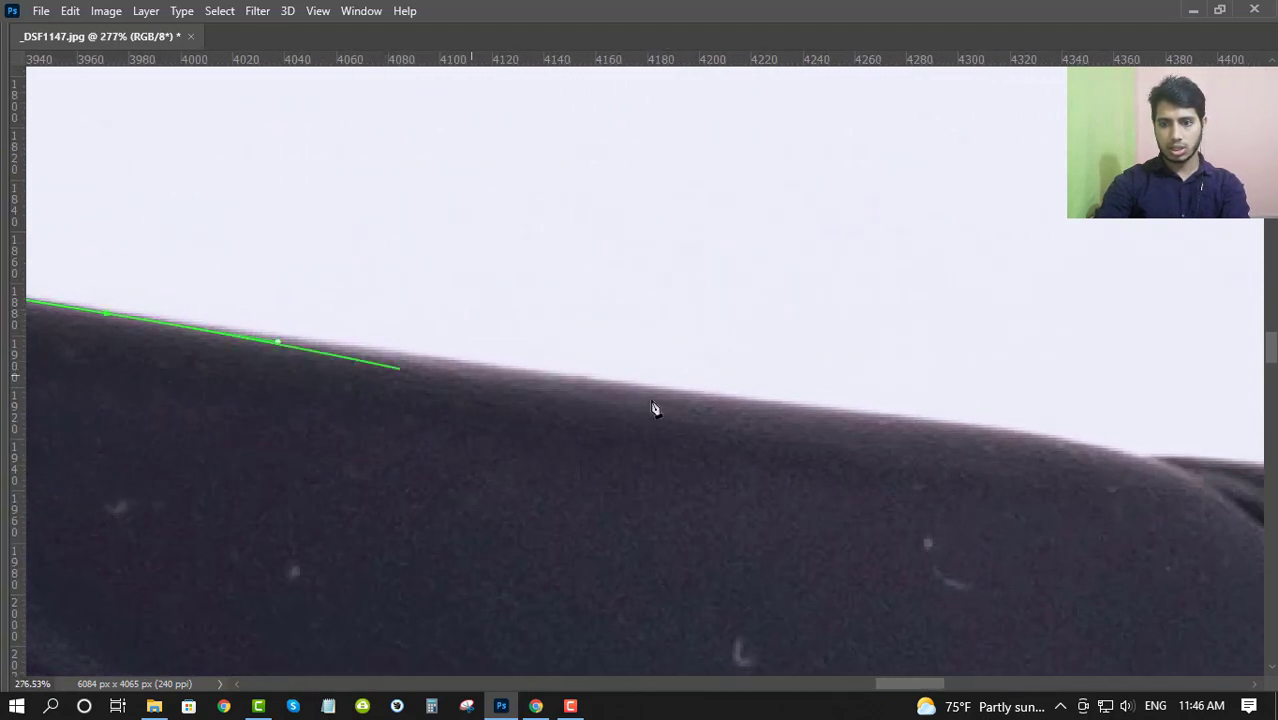
left_click(870, 418)
left_click(1048, 438)
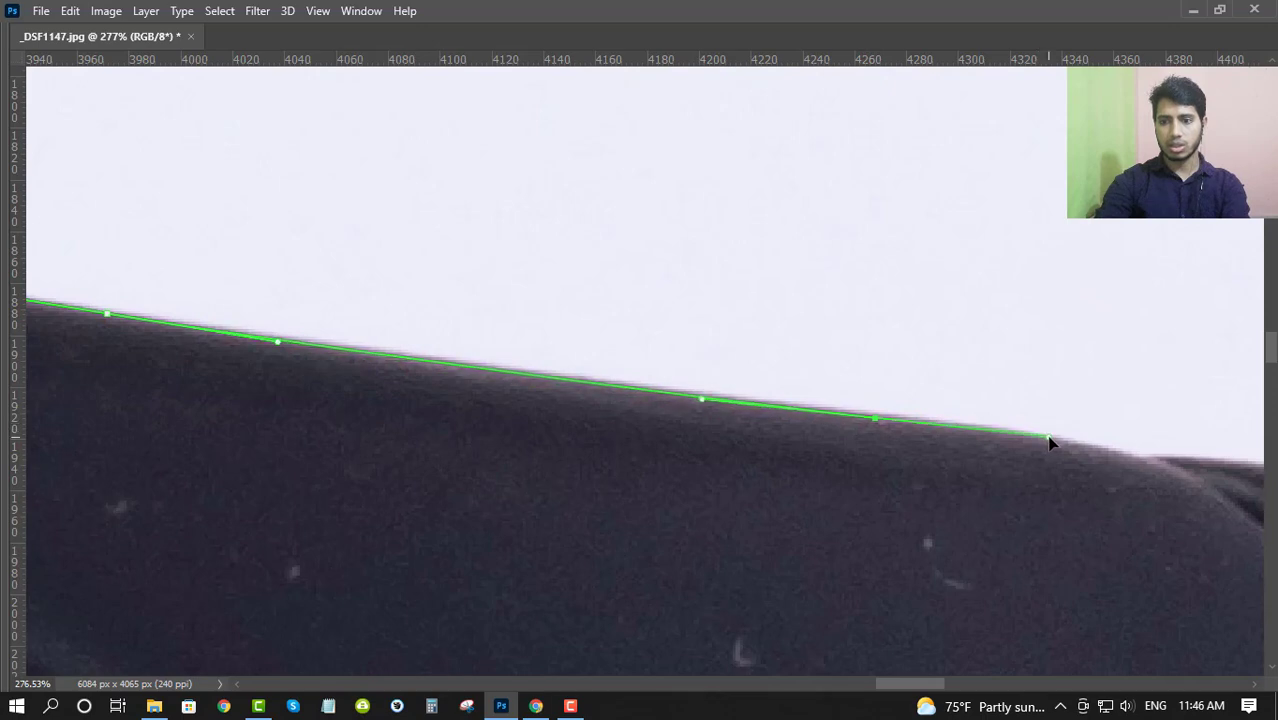
- Place an anchor where the frame front meets the temple and angle its outgoing handle along the temple's top edge
scroll(1055, 447, "right", 6)
left_click(764, 410)
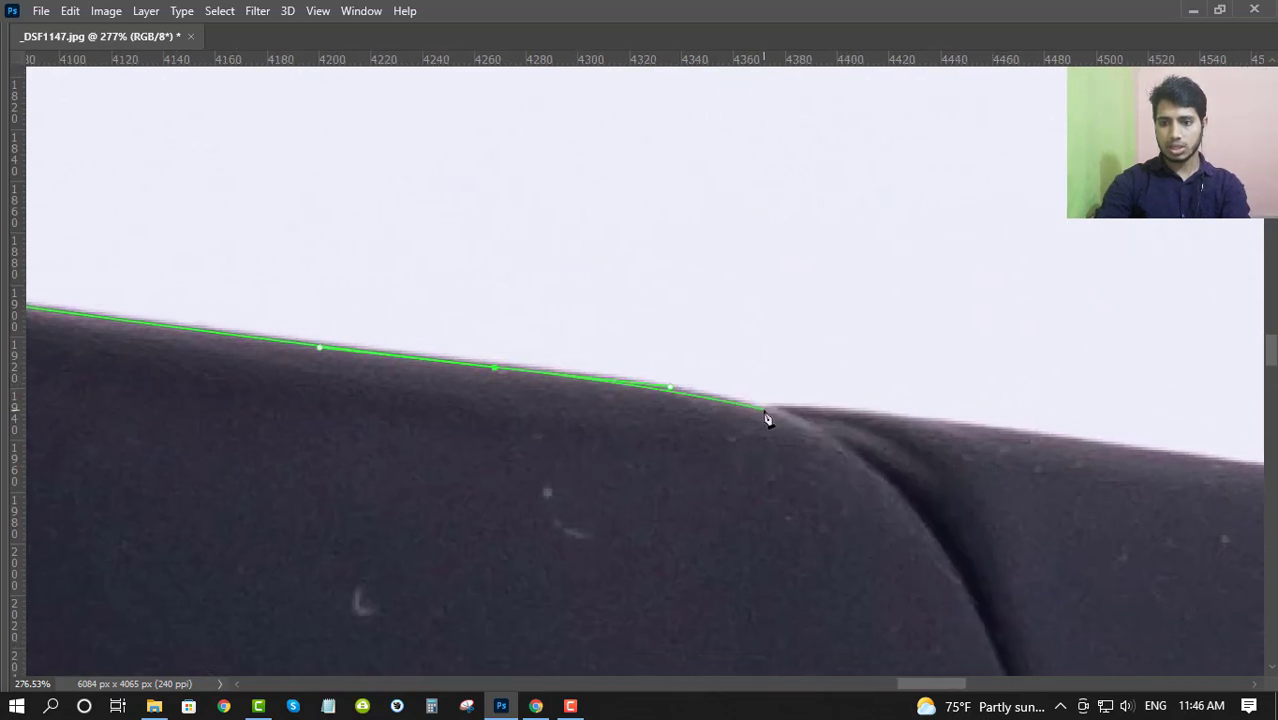
left_click(801, 420)
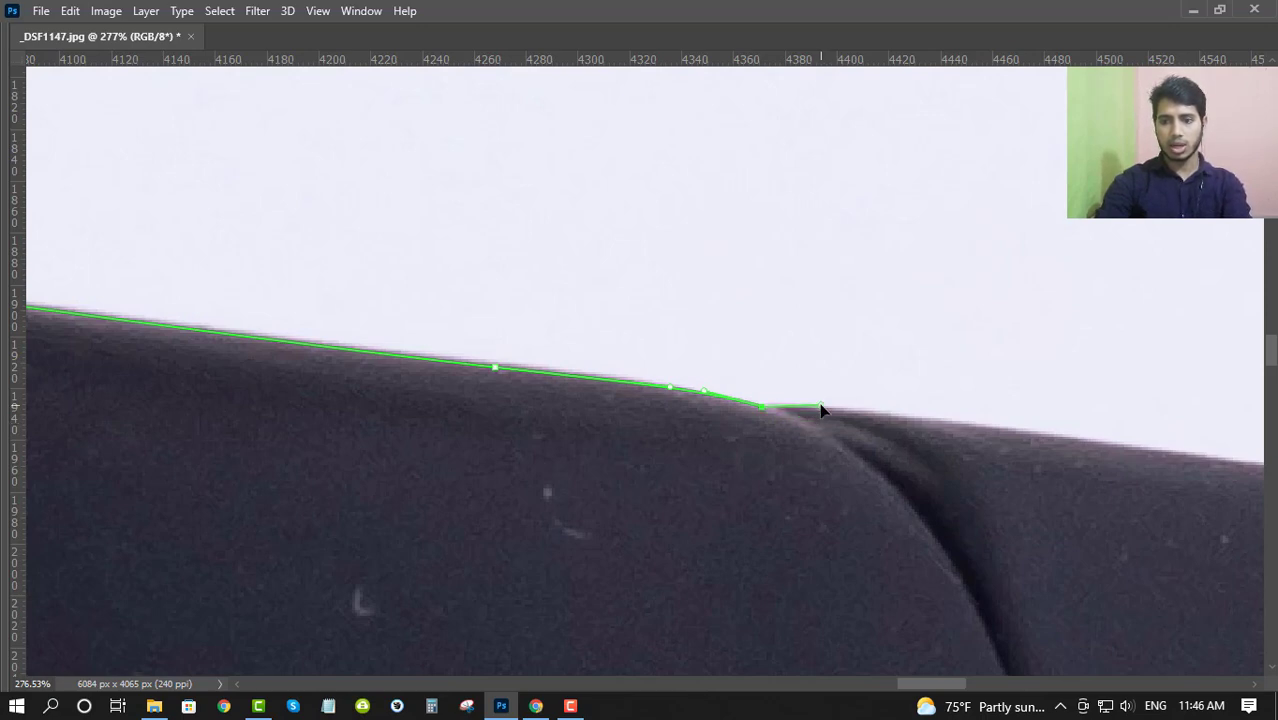
left_click(820, 406)
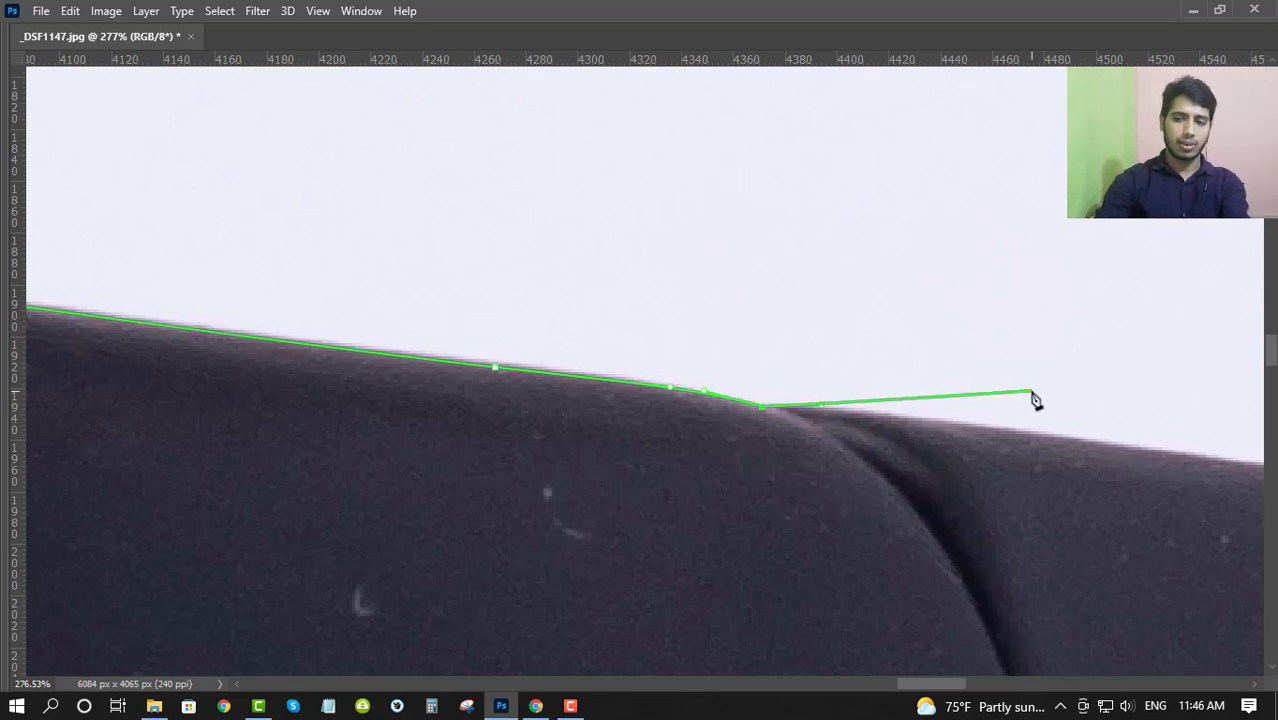
- Continue the path along the temple's top edge with two smooth anchors, stopping short of the rounded end corner
left_click_drag(1036, 412, 421, 362)
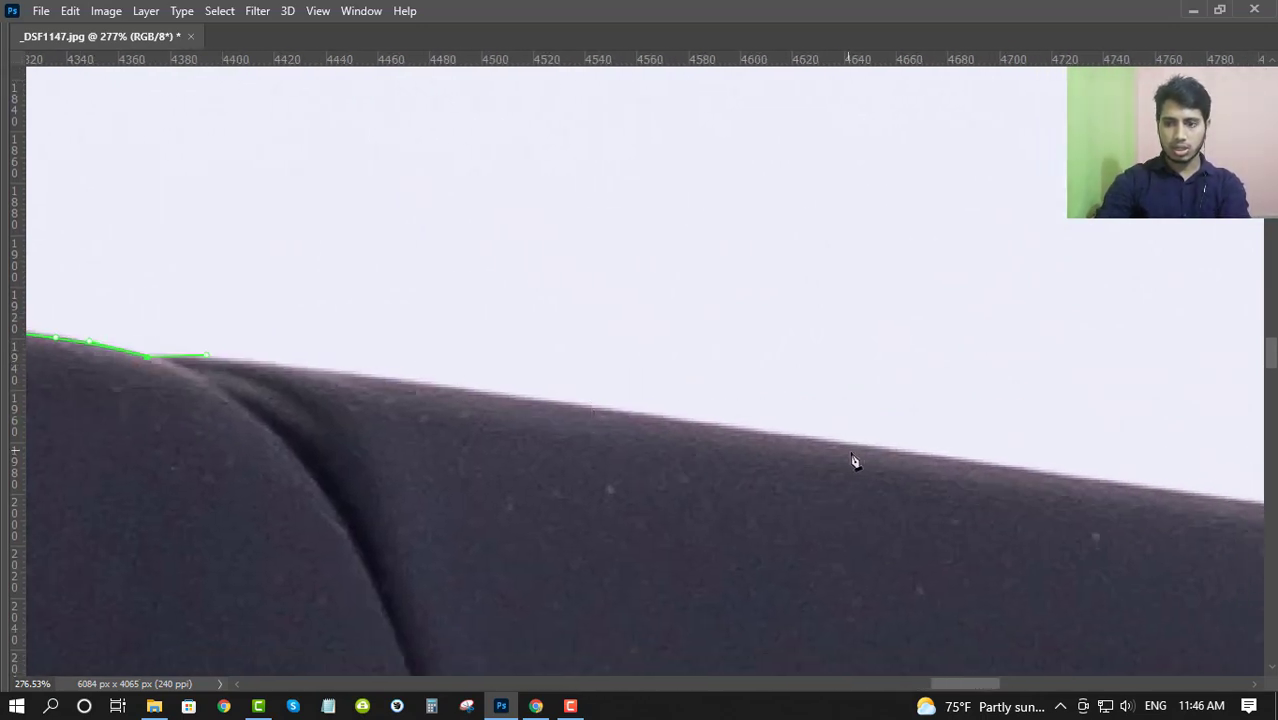
left_click_drag(878, 453, 556, 392)
left_click_drag(1149, 512, 565, 382)
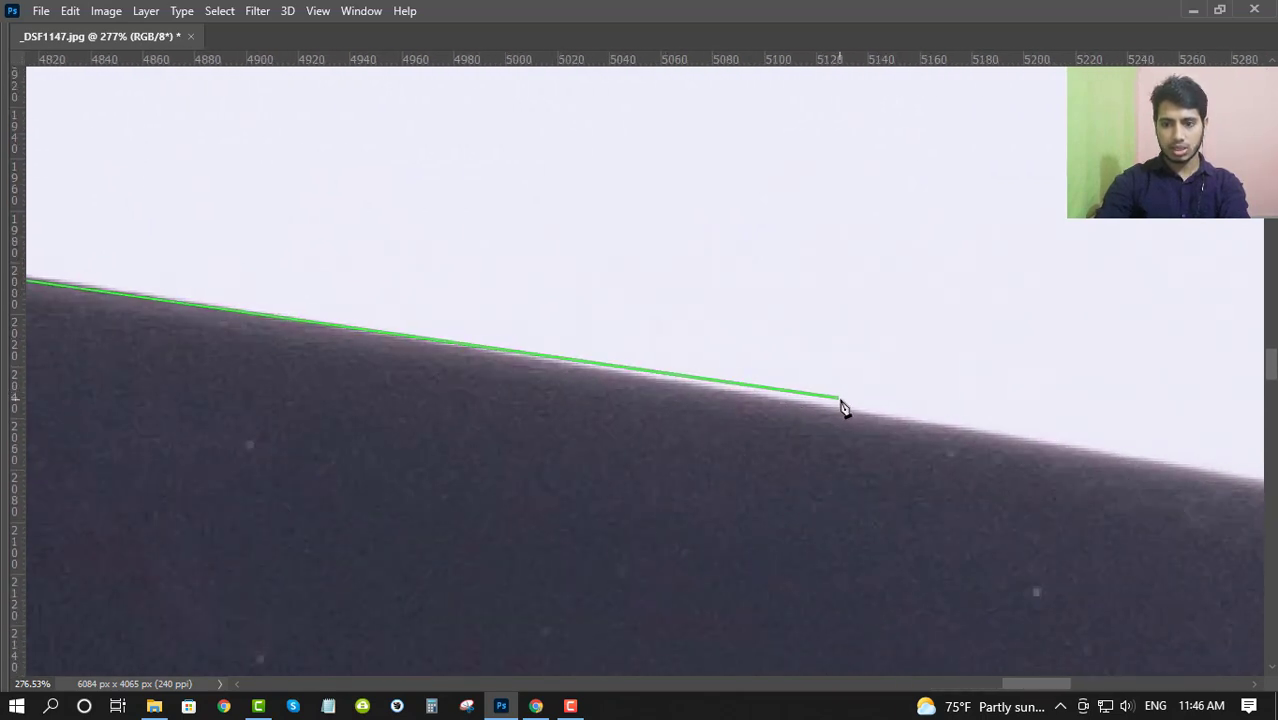
left_click(1148, 466)
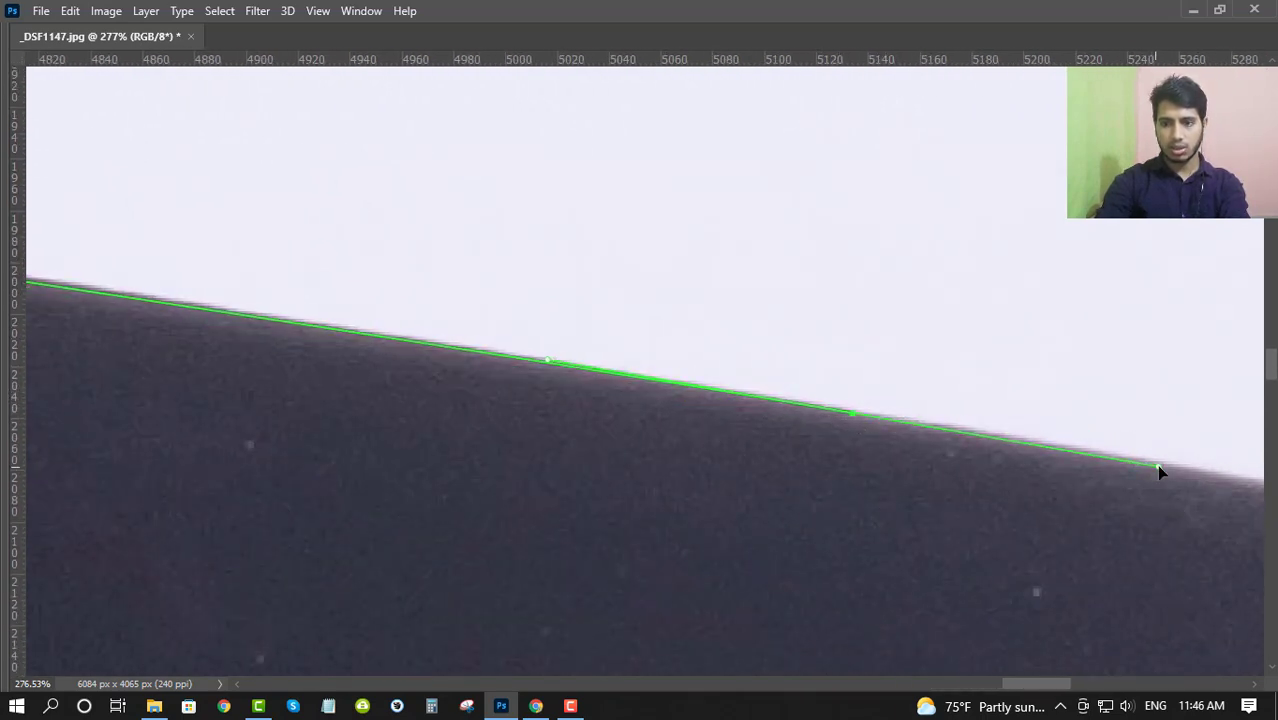
left_click_drag(1172, 472, 742, 360)
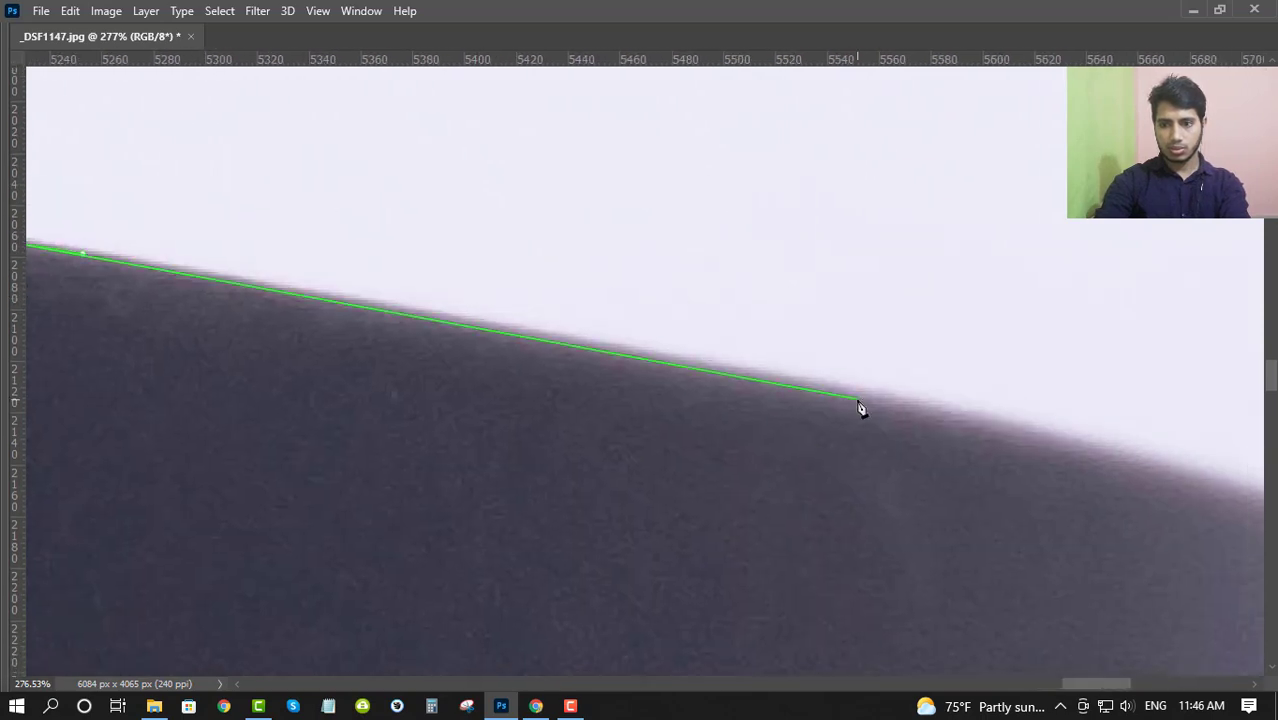
left_click_drag(883, 398, 1030, 419)
left_click(1140, 444)
scroll(1066, 438, "down", 3)
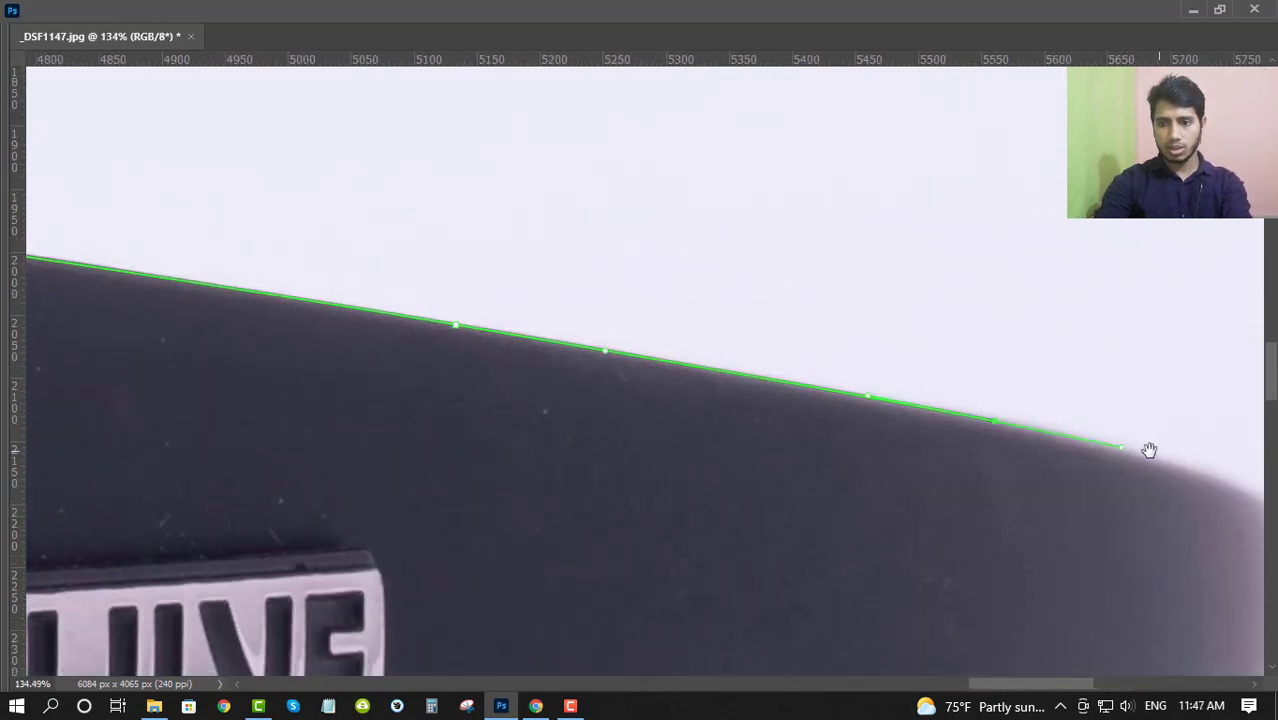
left_click_drag(1150, 448, 648, 366)
scroll(568, 352, "up", 1)
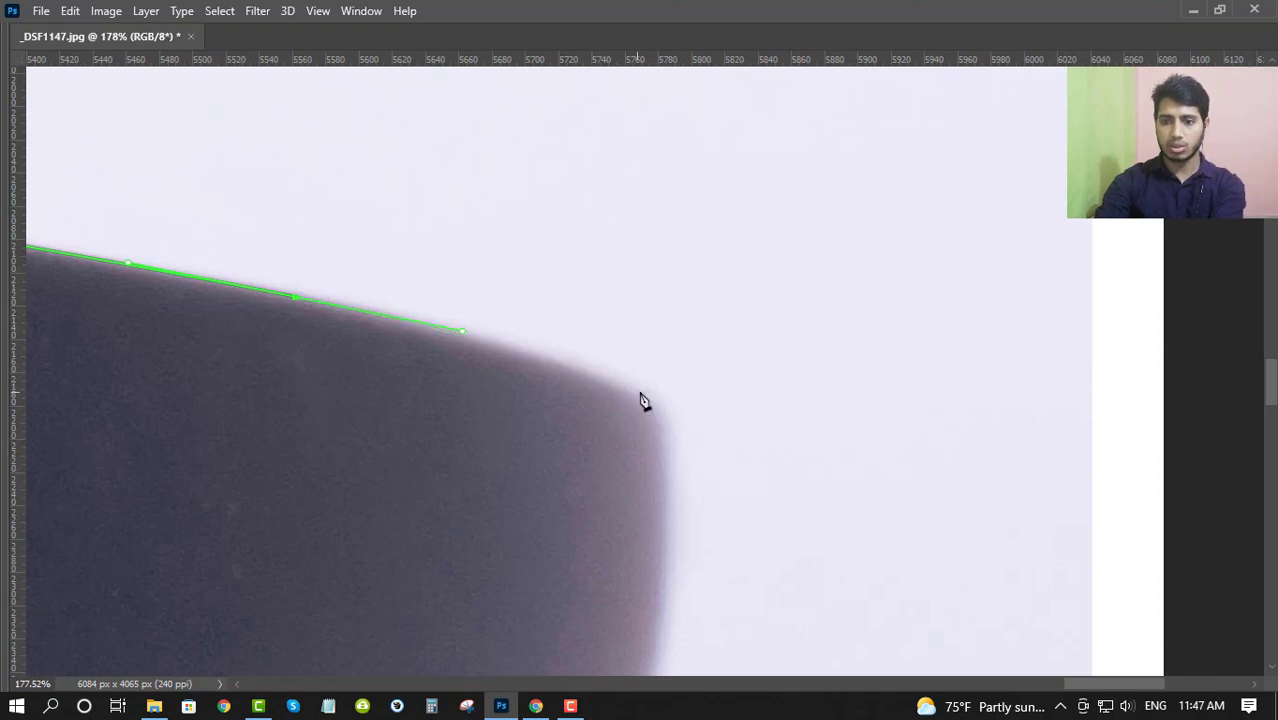
left_click_drag(659, 400, 701, 426)
key("ctrl+z")
key("ctrl+z")
key("ctrl+z")
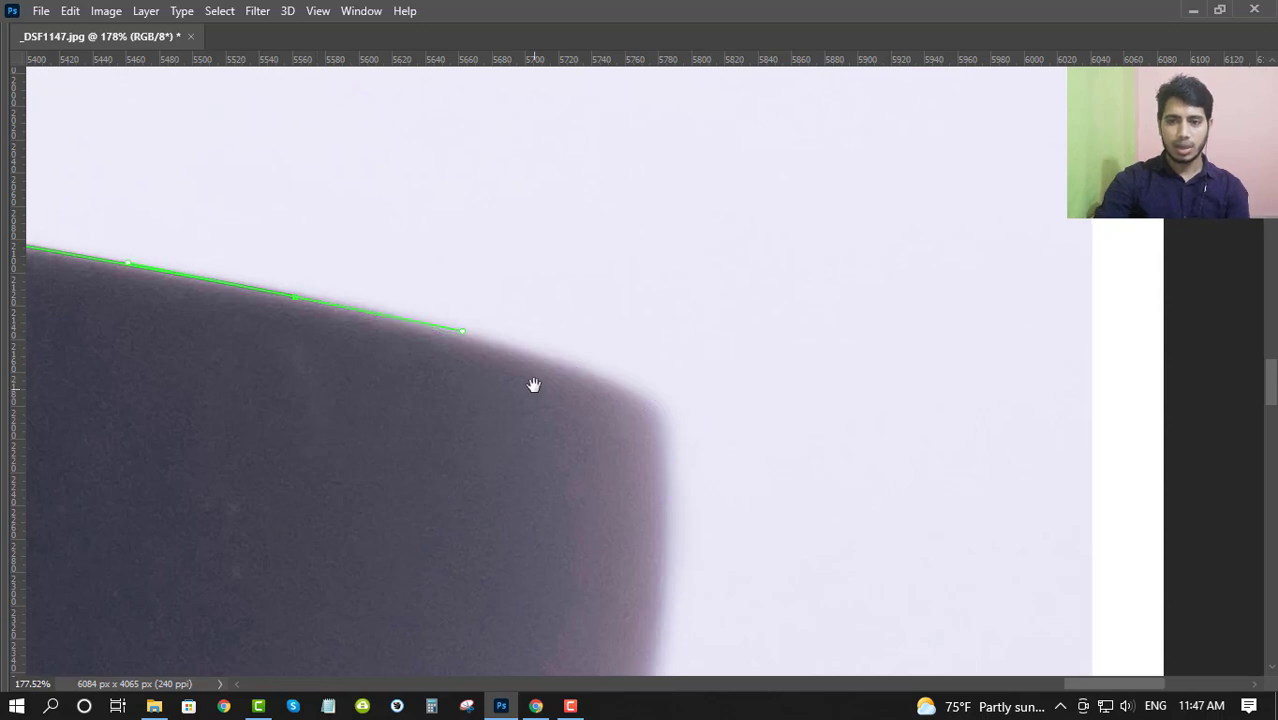
left_click(643, 388)
key("ctrl+z")
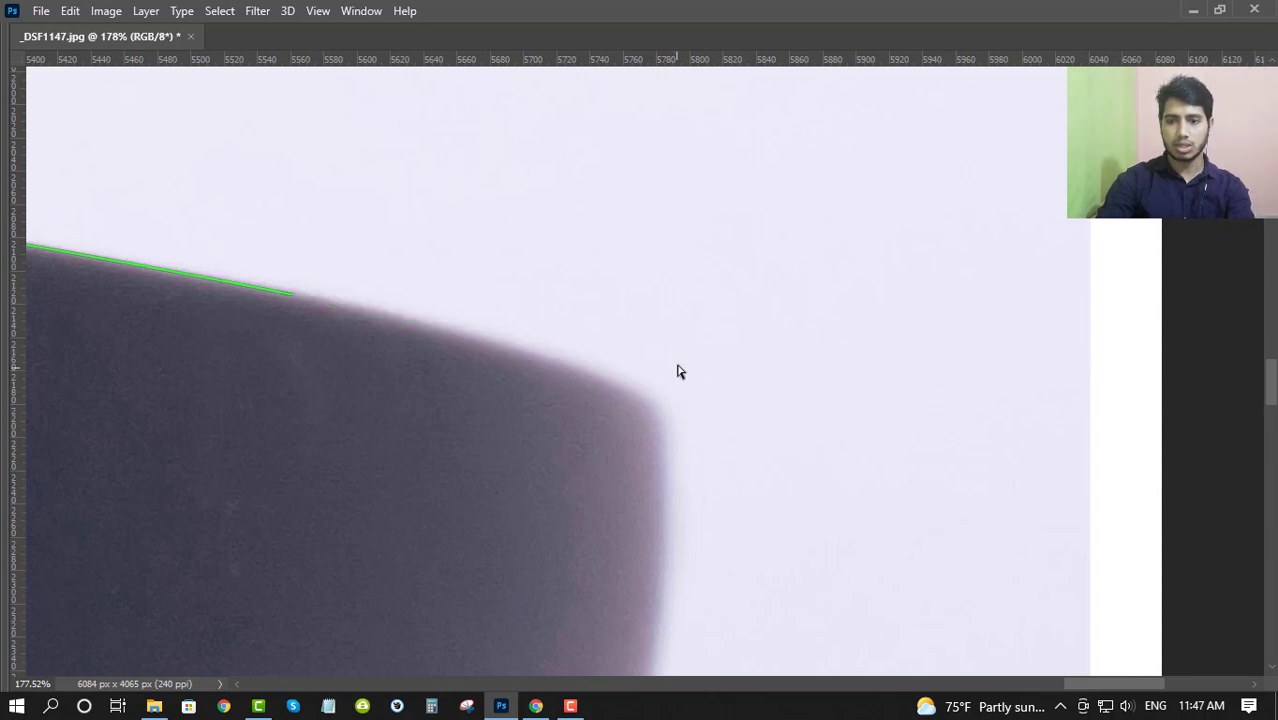
left_click_drag(677, 368, 622, 448)
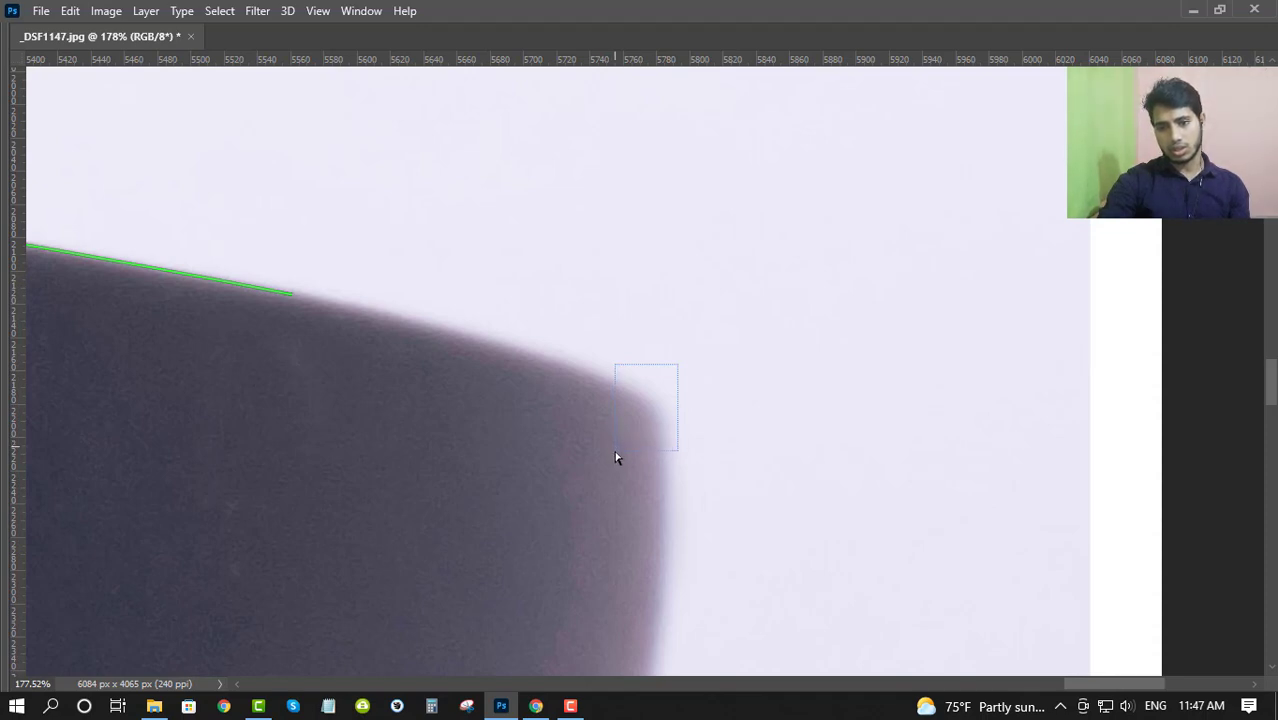
left_click_drag(615, 451, 615, 451)
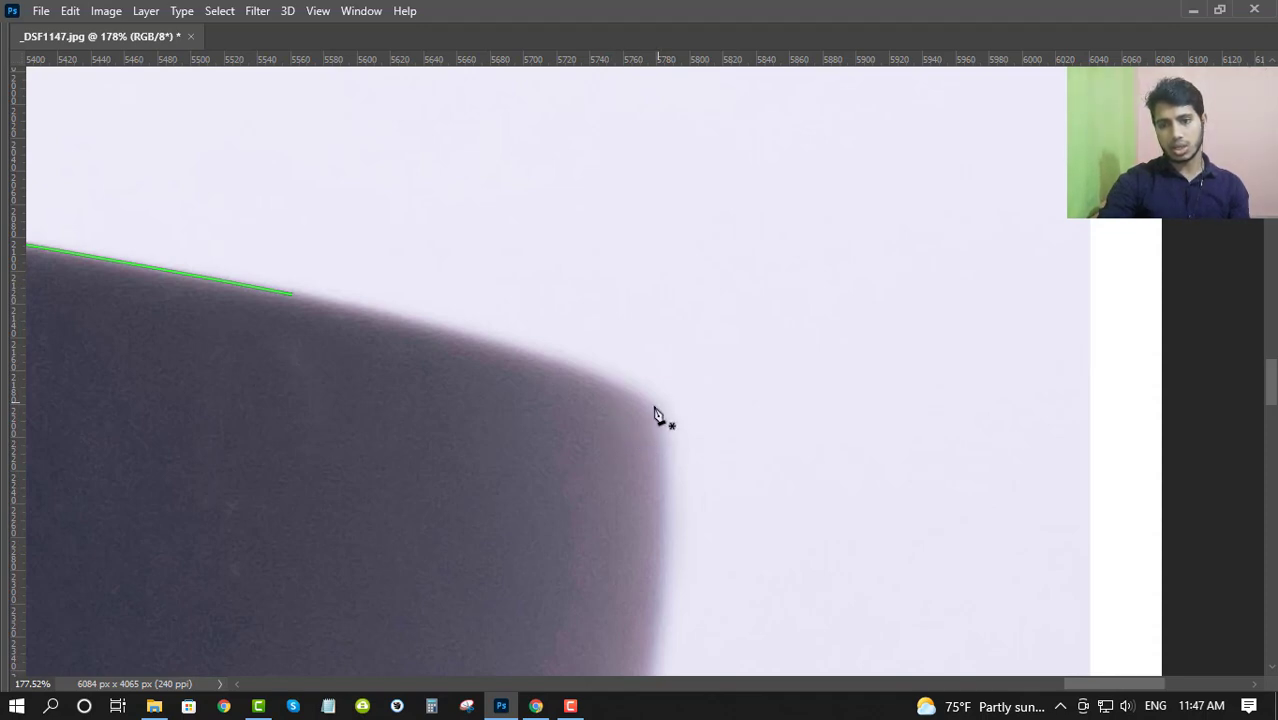
- Resume the path from its end anchor and trace around the temple's rounded upper corner with two smooth anchors
left_click(290, 296)
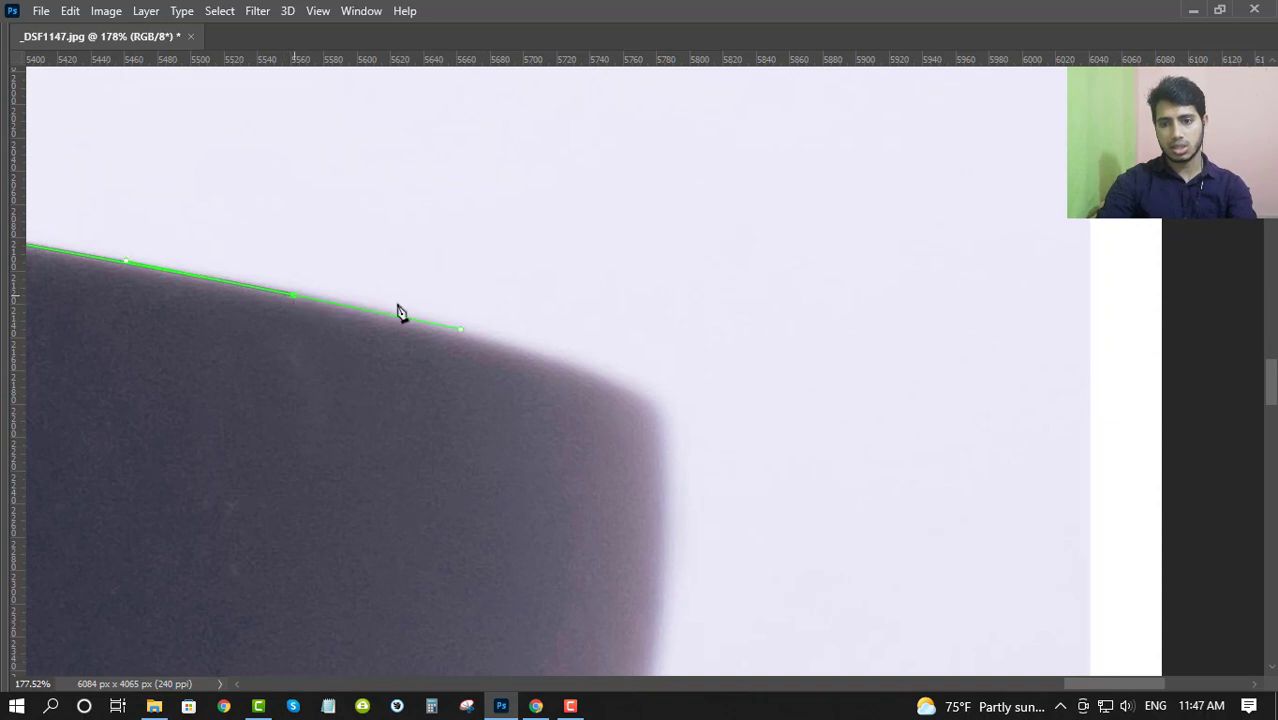
left_click(554, 370)
key("ctrl+z")
left_click(551, 330)
left_click_drag(545, 357, 631, 368)
key("ctrl+z")
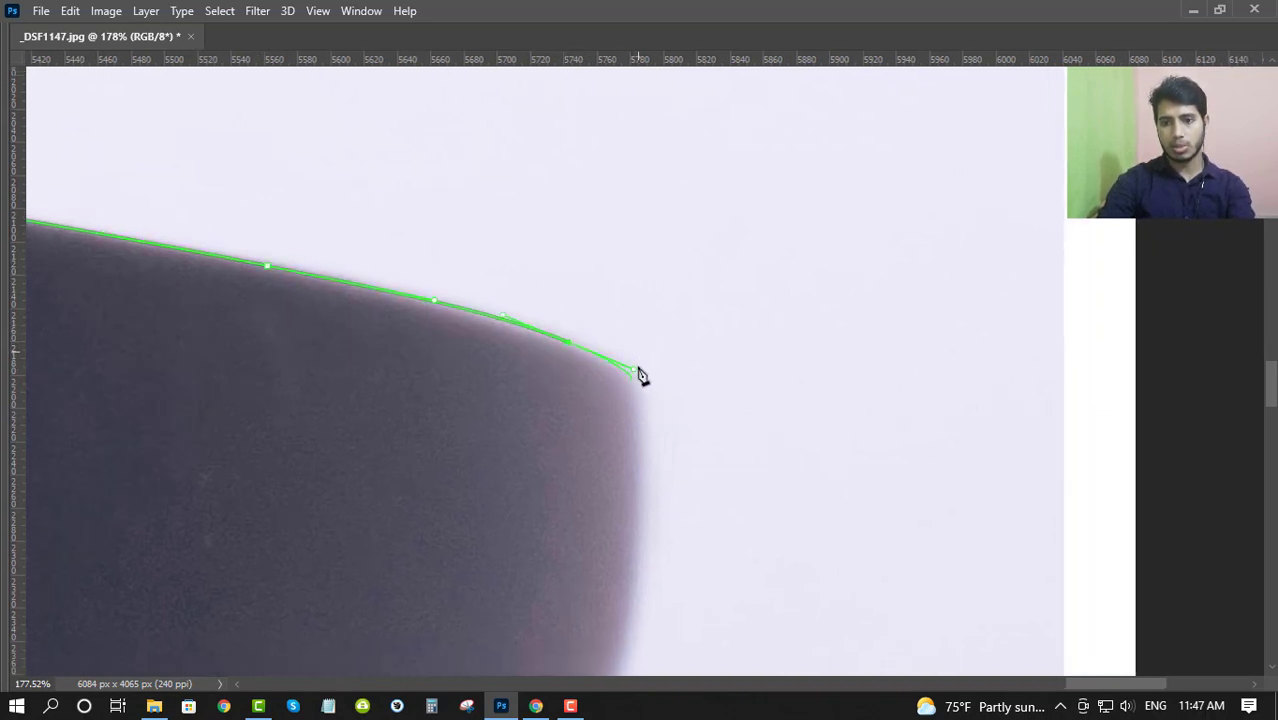
scroll(637, 380, "down", 2)
left_click_drag(637, 345, 638, 440)
- Try drawing a separate curve inside the temple beside the traced corner, and delete it
left_click(482, 381, "ctrl")
left_click(560, 231, "ctrl")
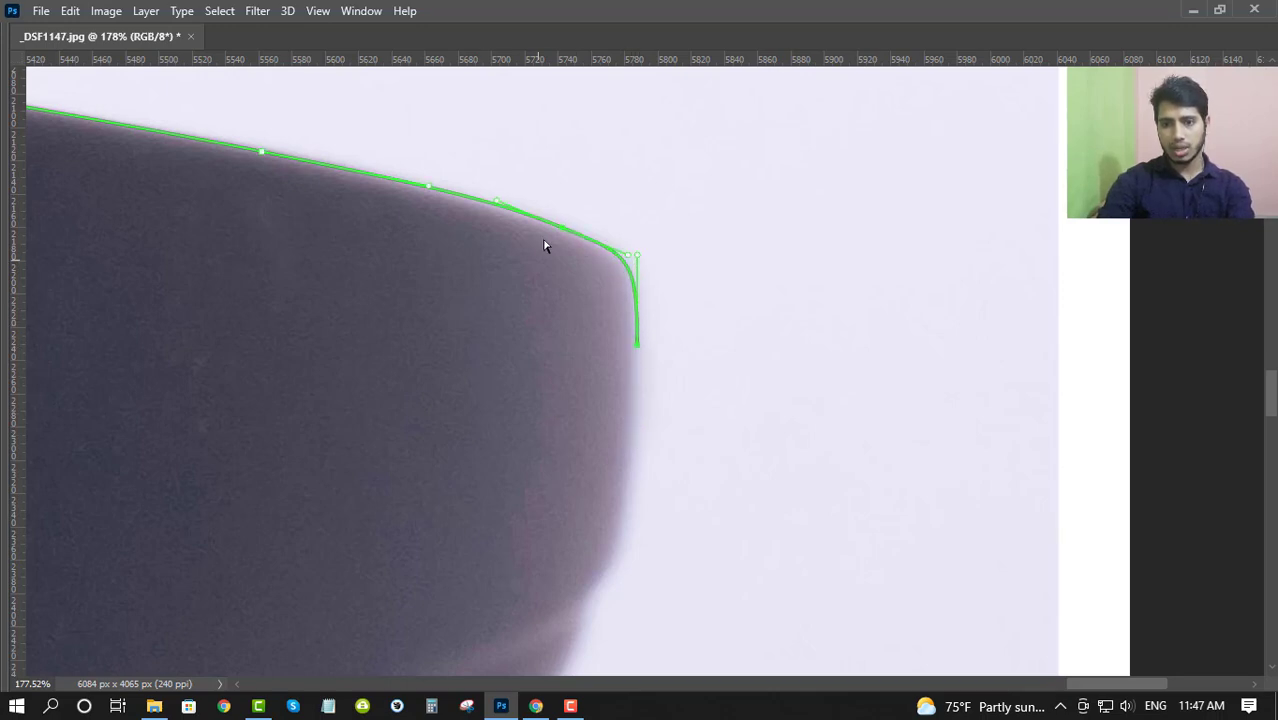
left_click_drag(562, 236, 548, 295)
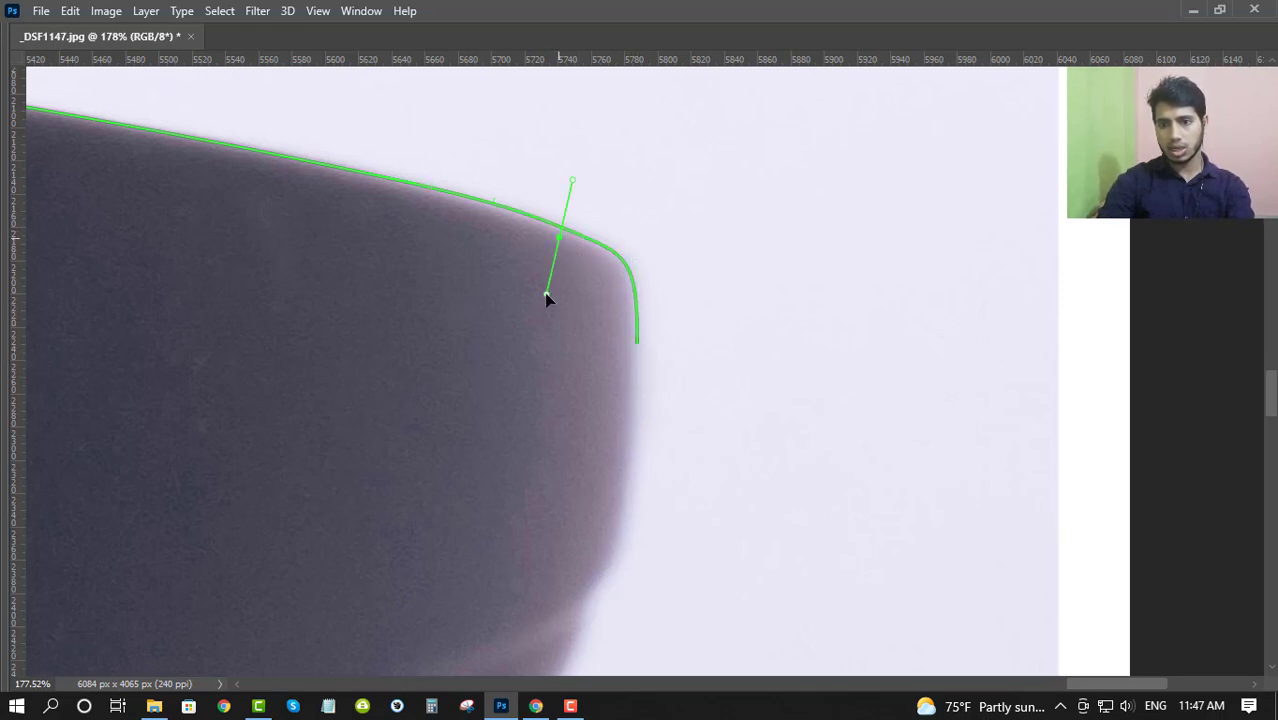
left_click(635, 344)
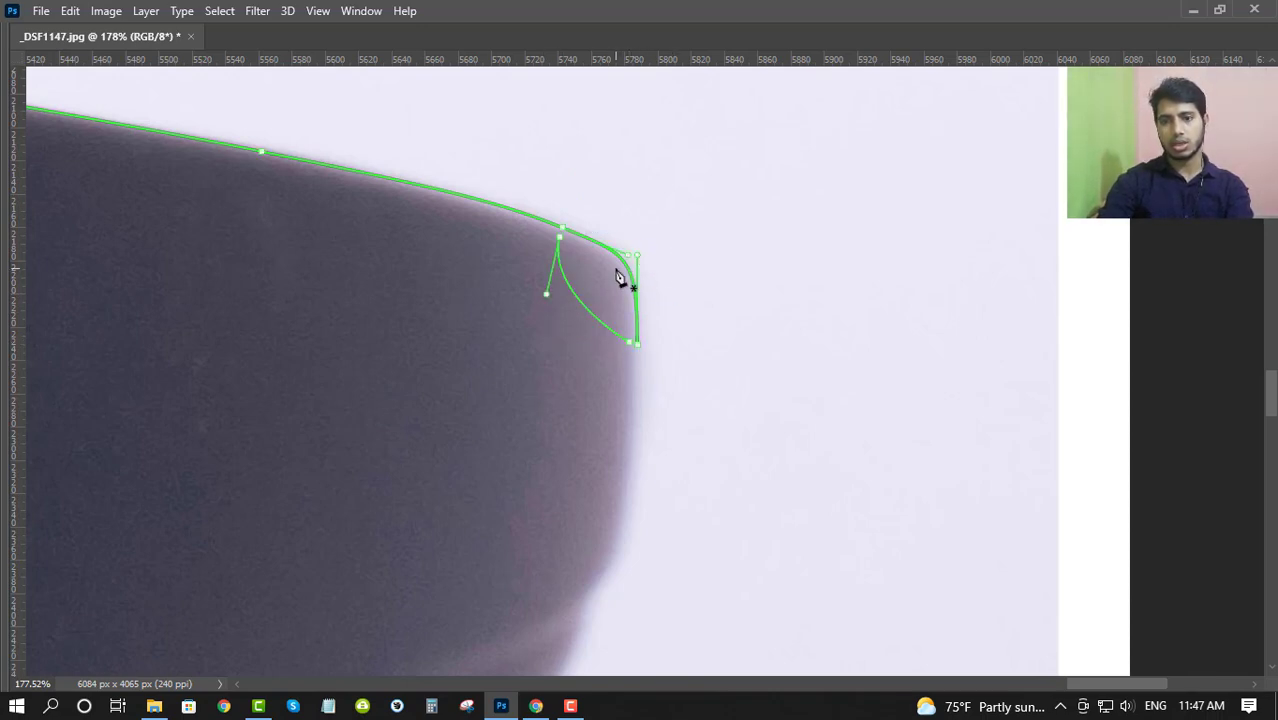
left_click(585, 307)
key("Delete")
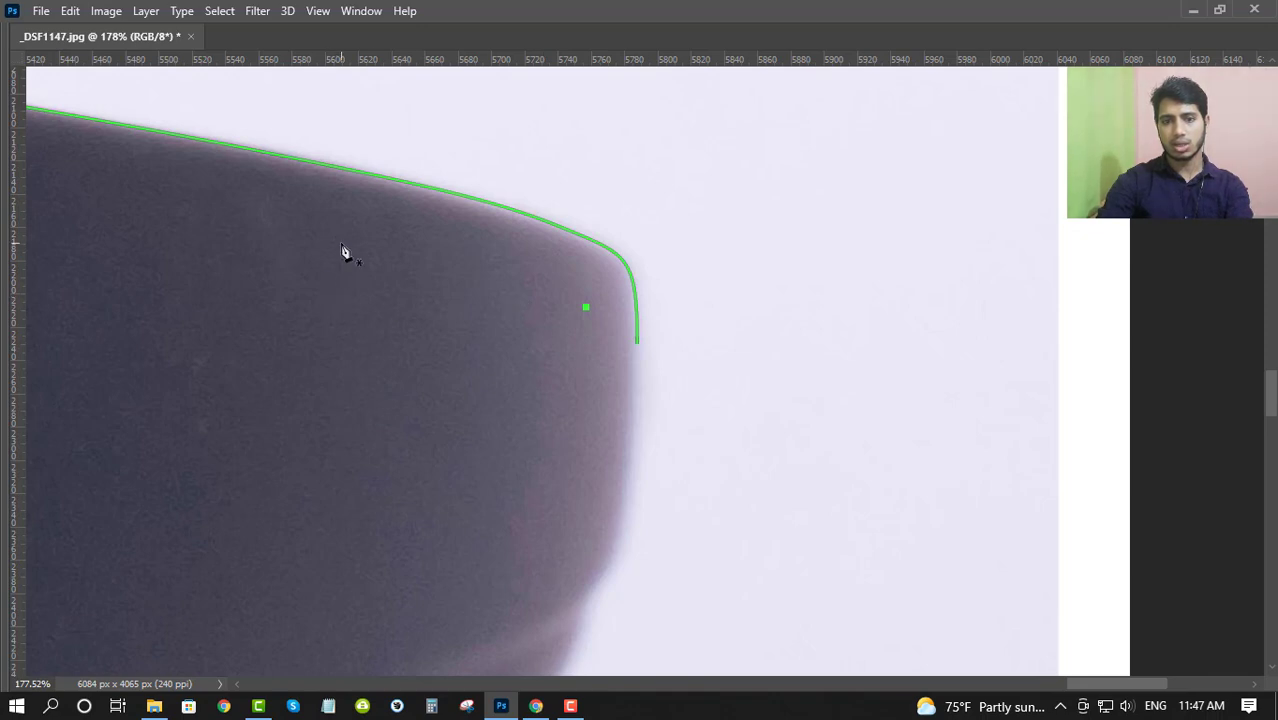
- Draw a free test curve on the temple's dark surface with the Pen tool, and undo it
left_click_drag(481, 397, 593, 357)
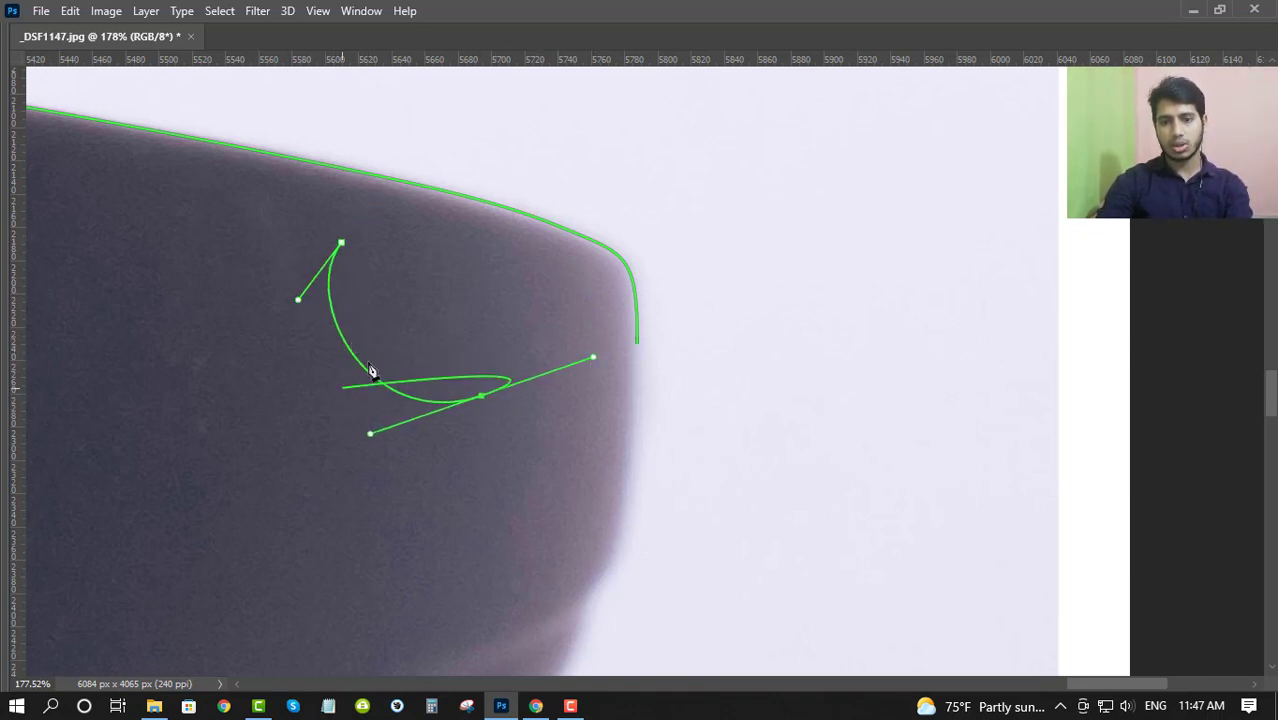
key("ctrl+z")
key("ctrl+z")
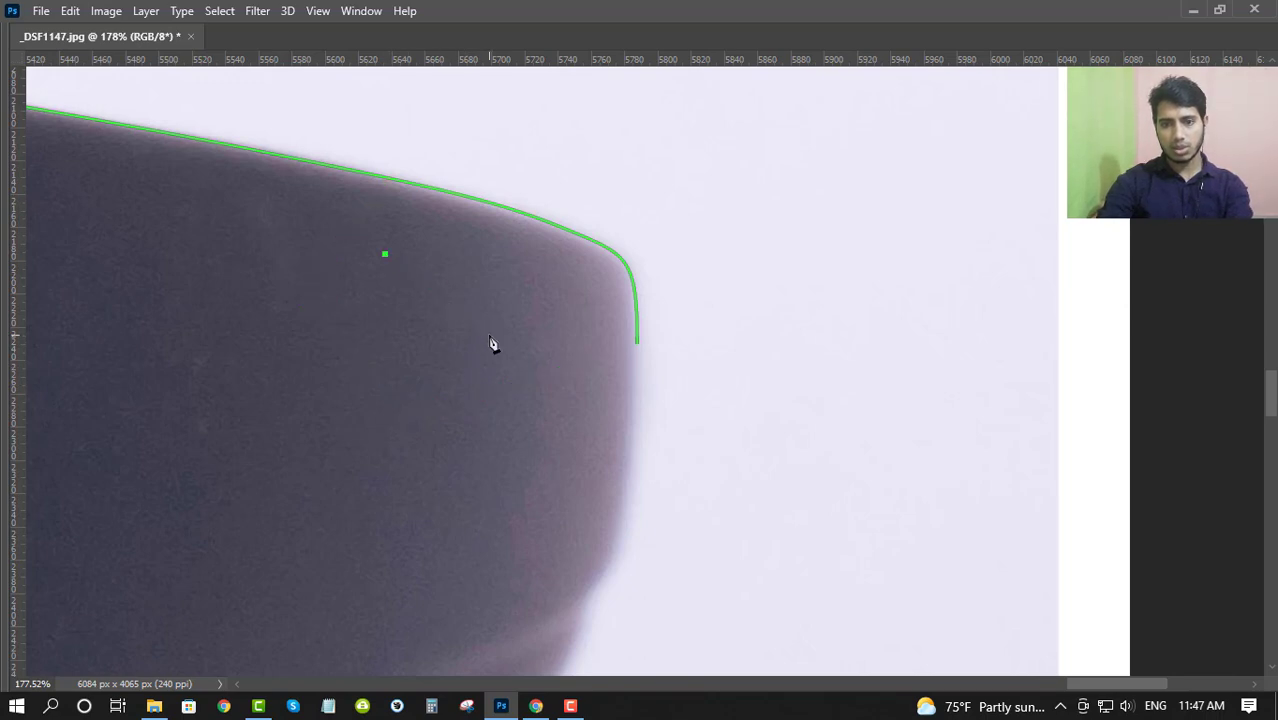
- Try placing separate test anchor points on the temple's dark surface, and undo them
left_click(488, 334)
left_click(359, 453)
left_click(502, 456)
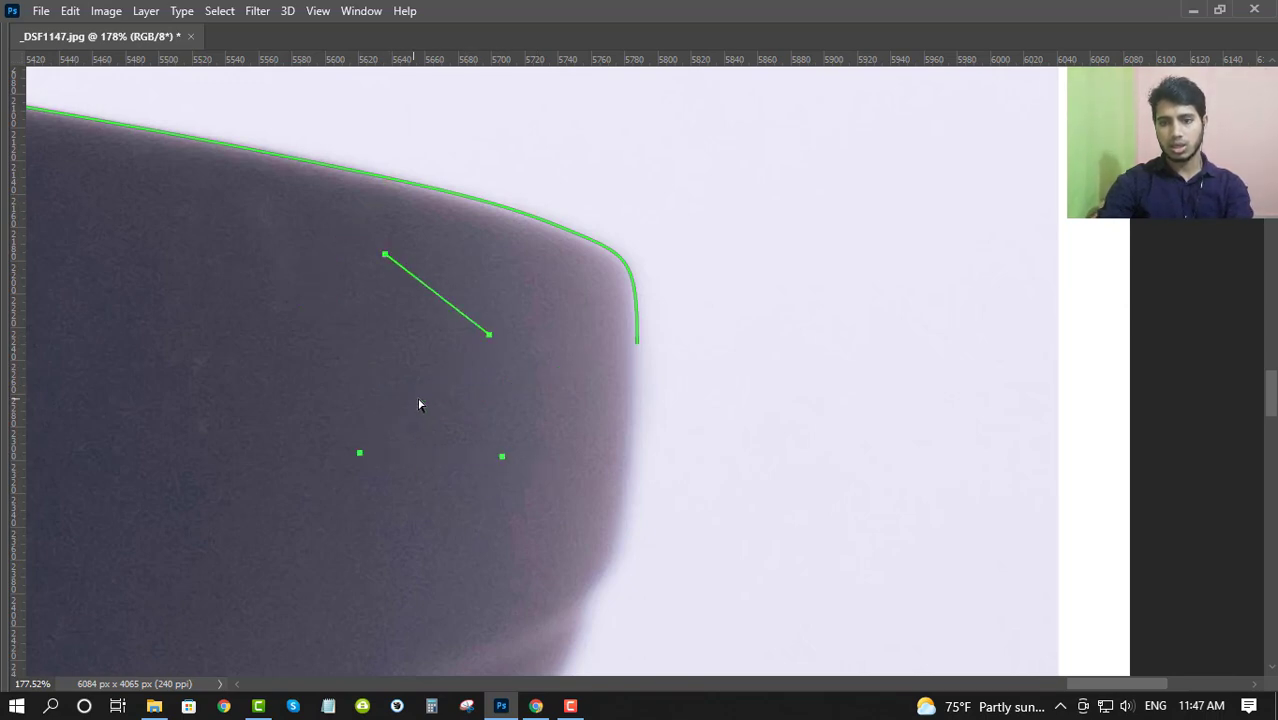
key("ctrl+z")
key("ctrl+z")
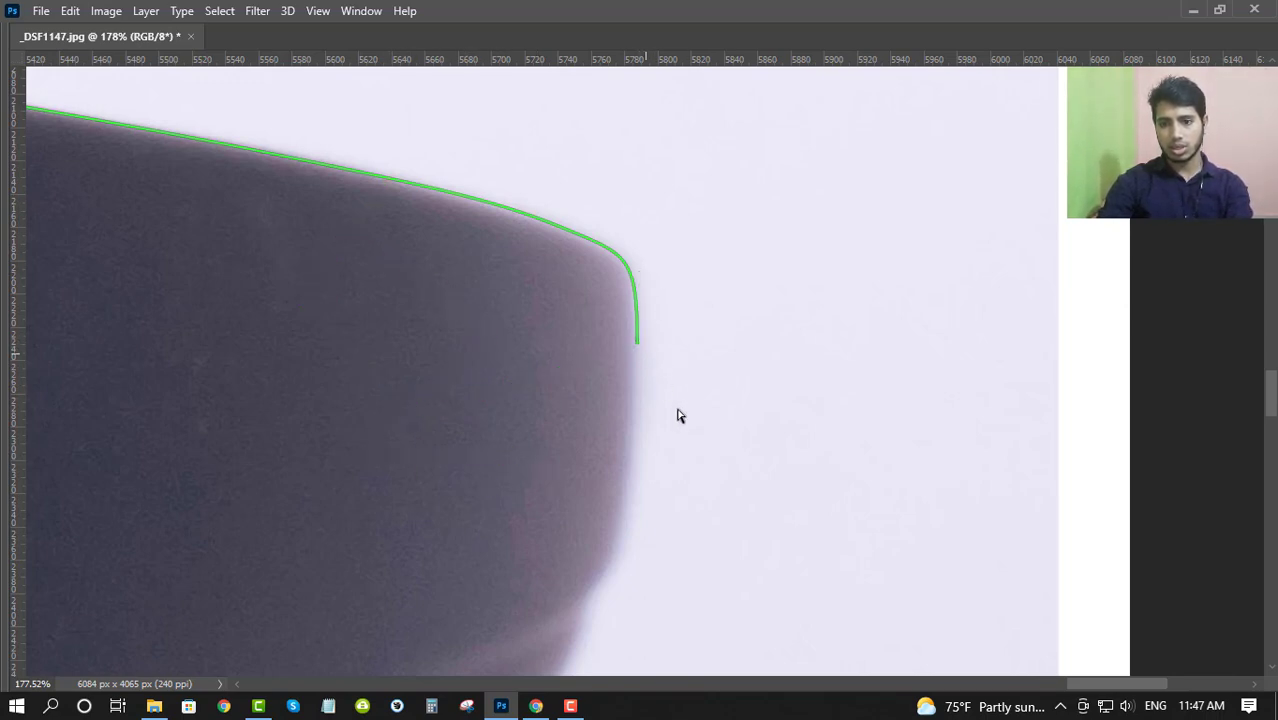
- Try extending the path from its end anchor to a point inside the temple, and undo that segment
left_click_drag(637, 343, 637, 433)
left_click(514, 432)
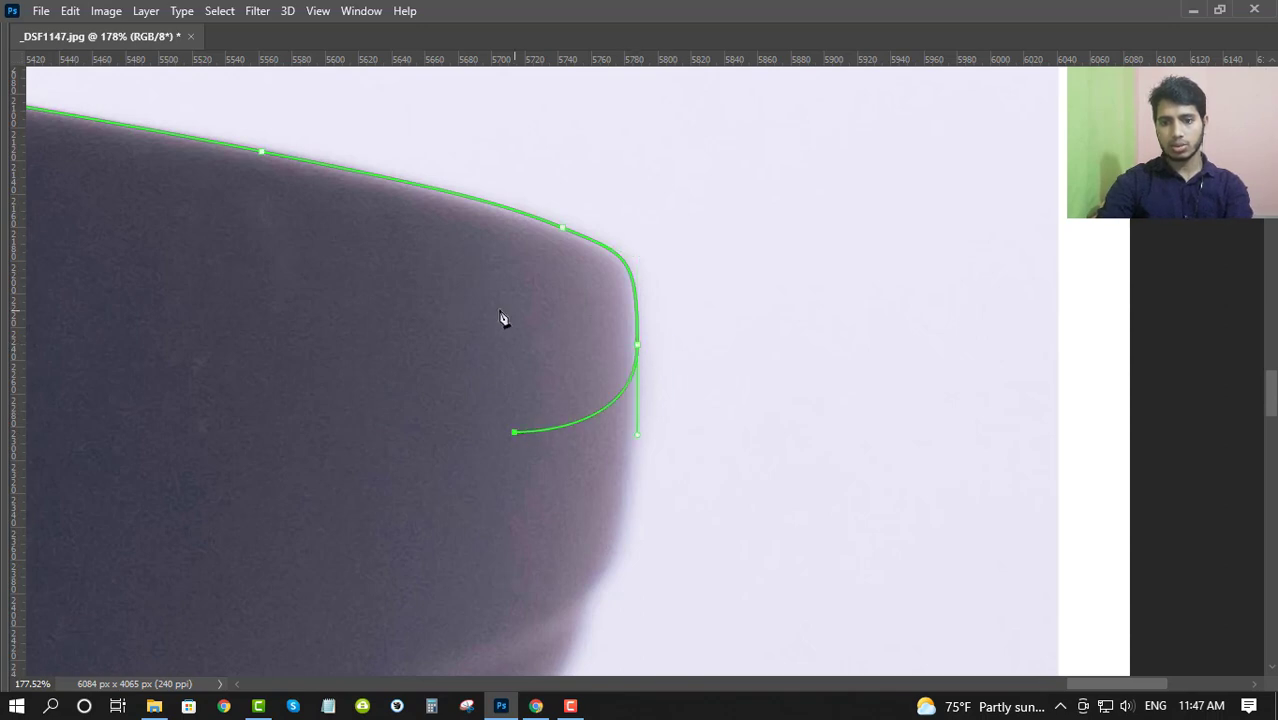
left_click(367, 395, "ctrl")
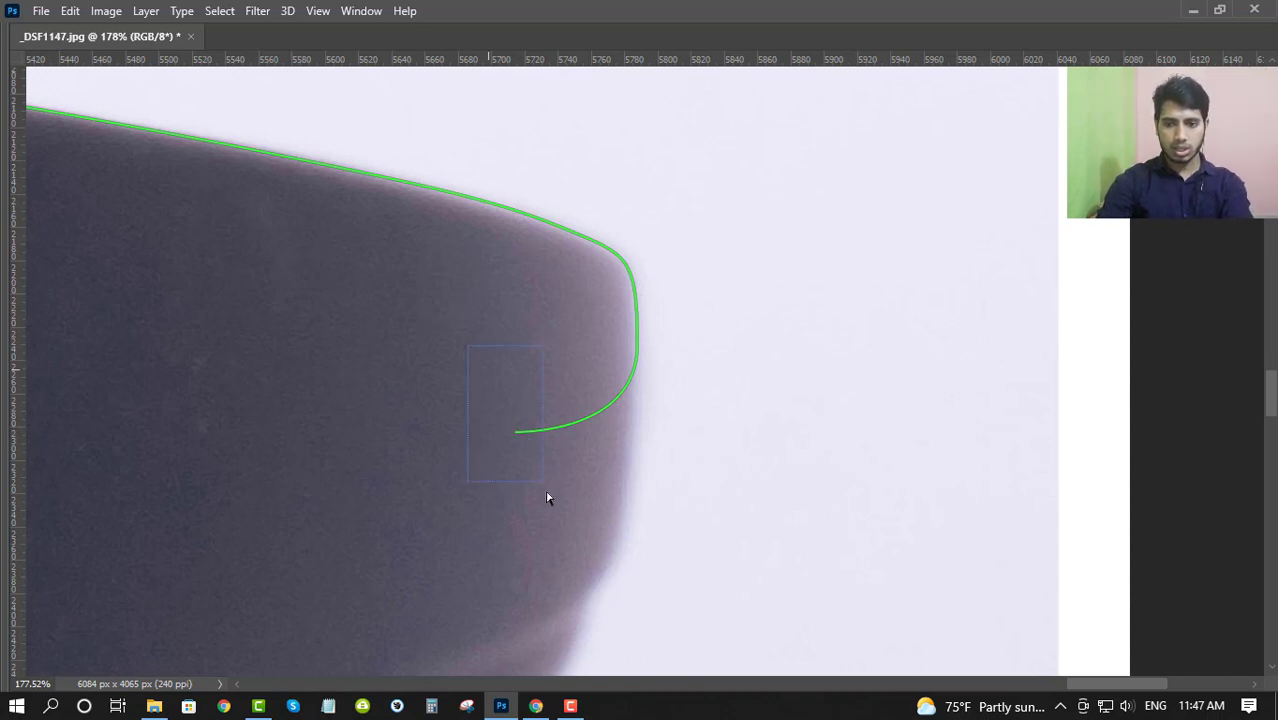
left_click_drag(572, 553, 583, 557)
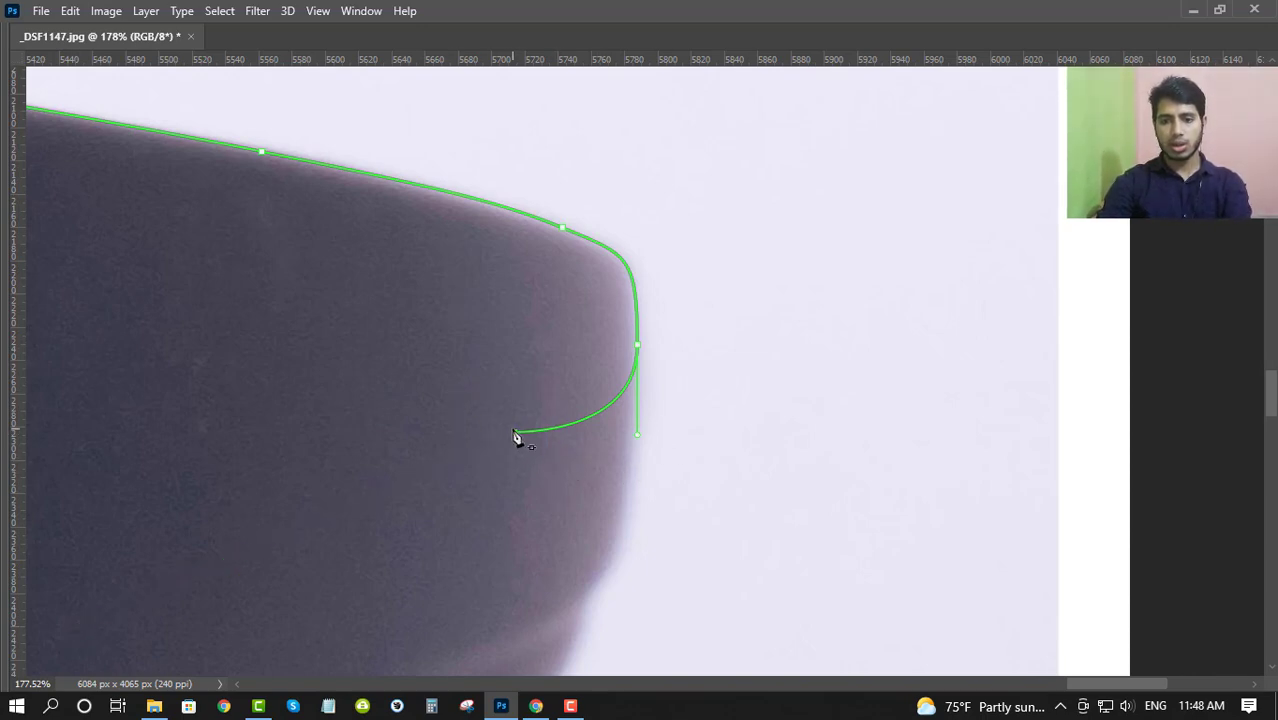
left_click(514, 433)
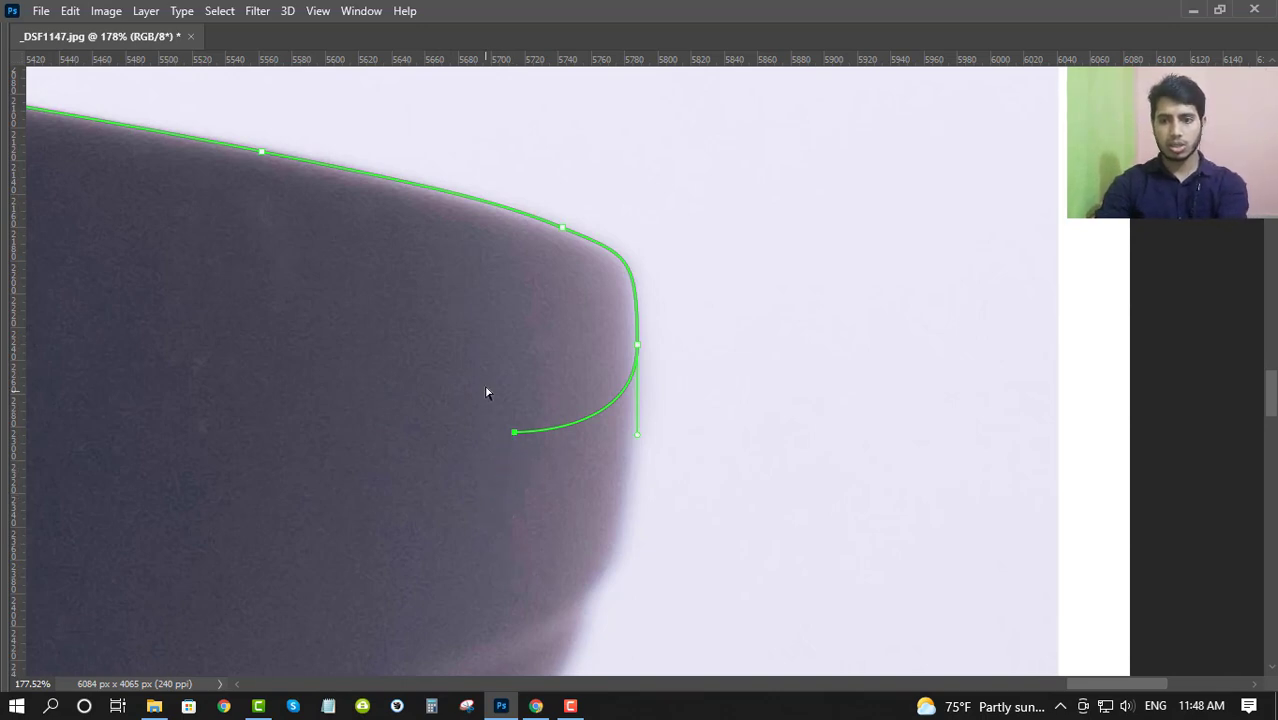
key("ctrl+z")
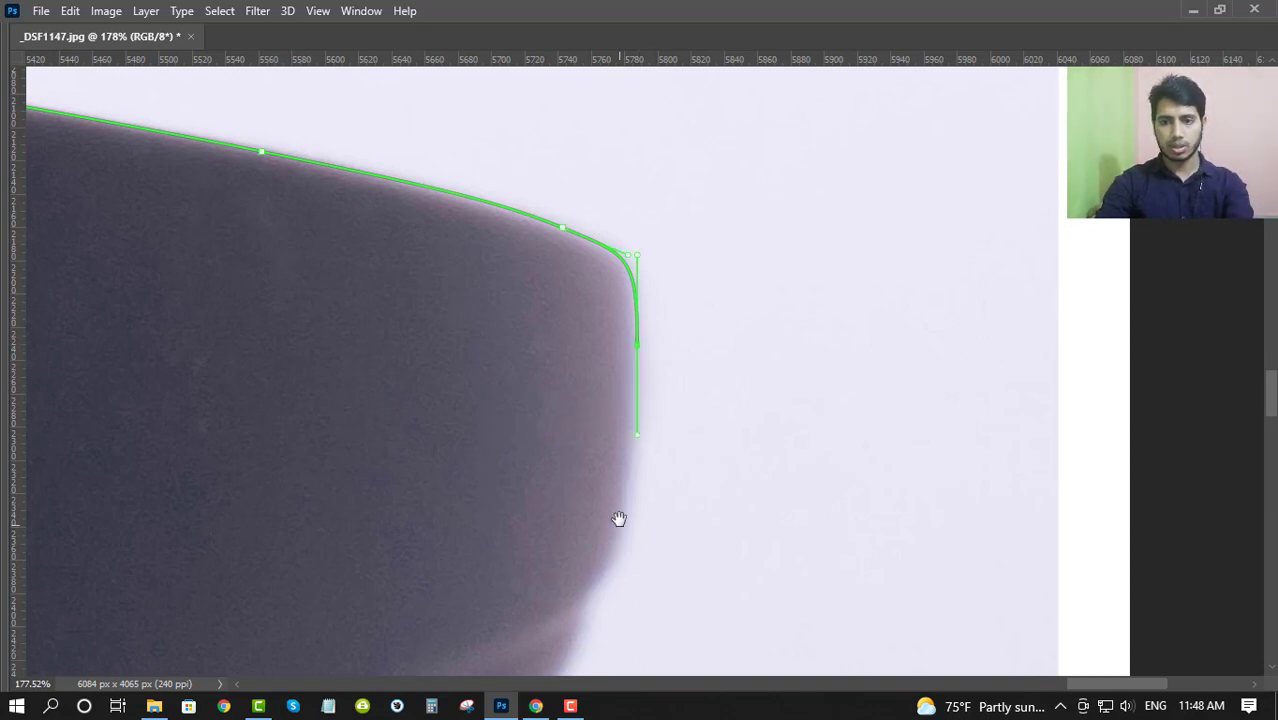
- Trace the path down the temple's end, past the notch and along its lower edge with anchors matching the contour
left_click_drag(619, 518, 674, 265)
left_click_drag(635, 356, 620, 432)
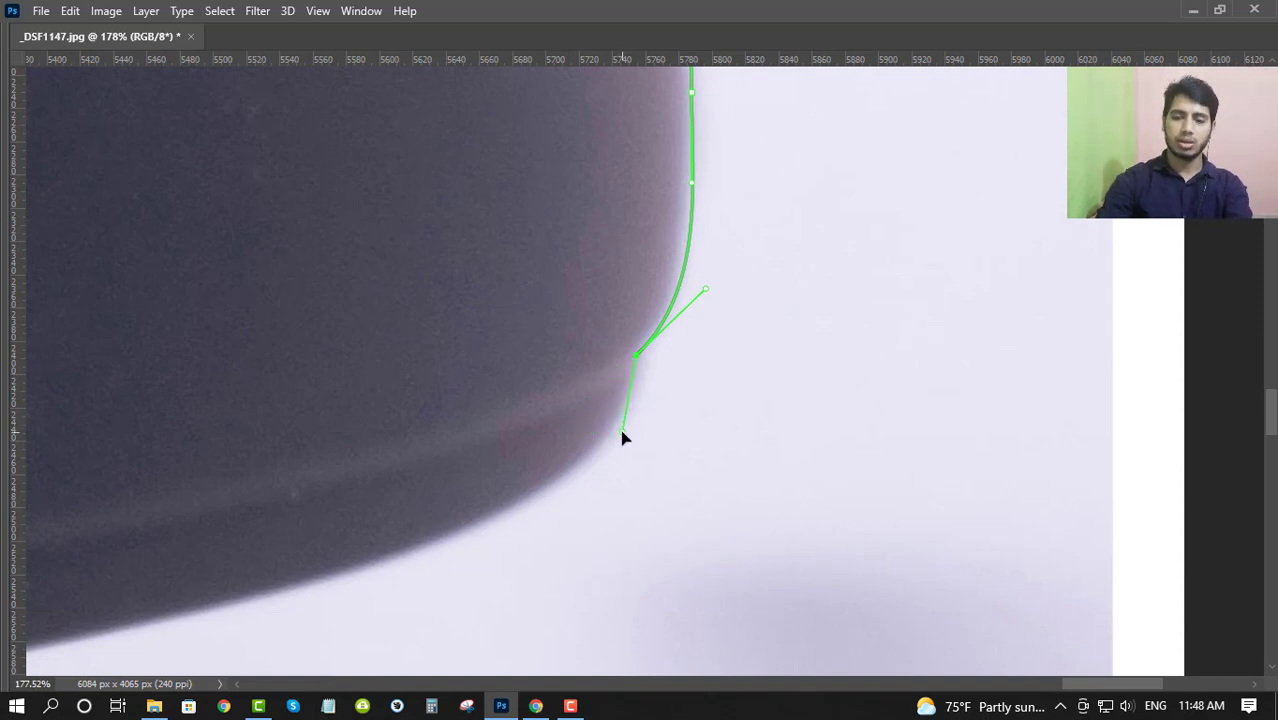
left_click_drag(473, 517, 775, 343)
left_click_drag(637, 399, 401, 468)
left_click_drag(290, 479, 900, 178)
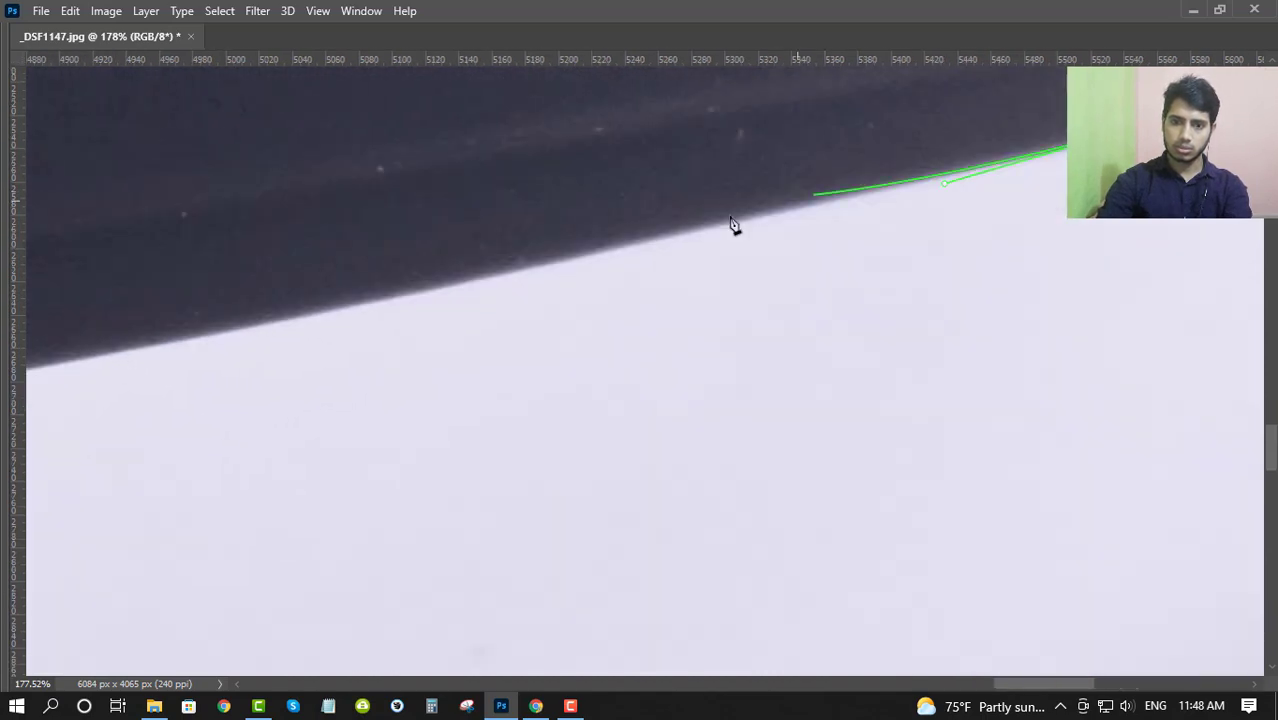
left_click(270, 322)
- Trace around the bend where the temple's lower edge meets the diagonal frame edge with two smooth anchors
left_click_drag(135, 345, 939, 203)
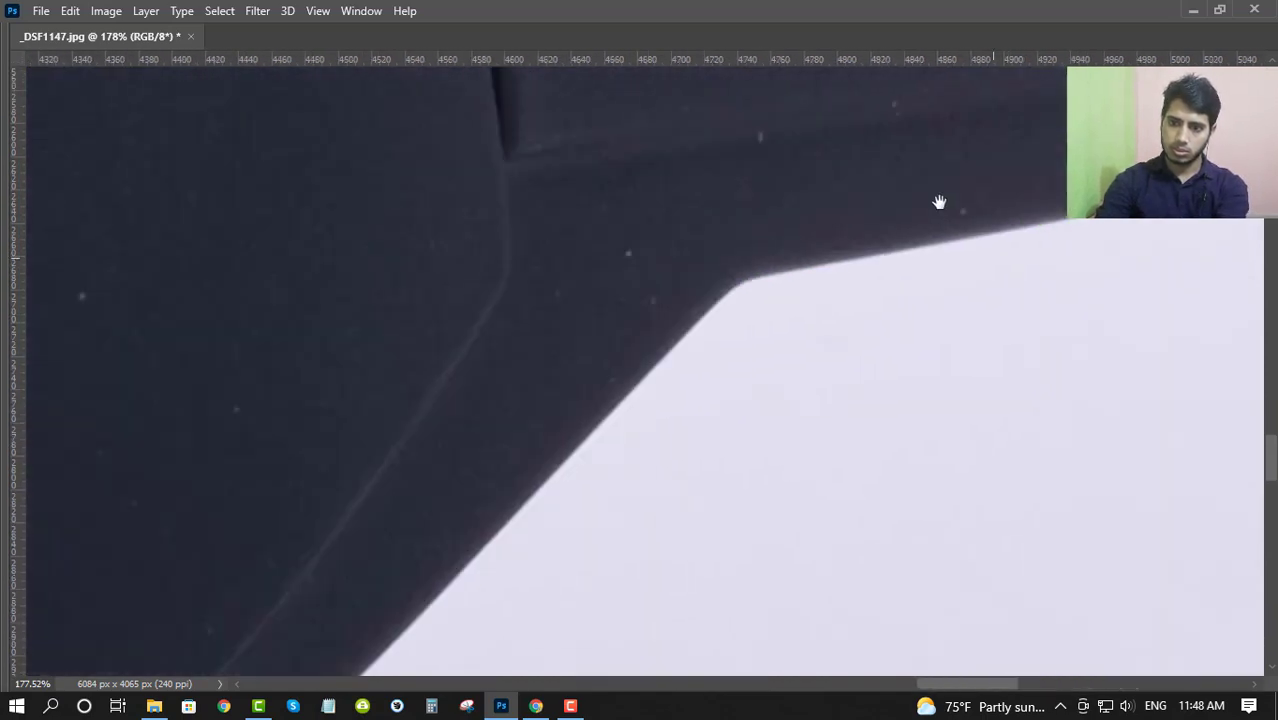
scroll(770, 268, "up", 4)
left_click_drag(742, 285, 719, 289)
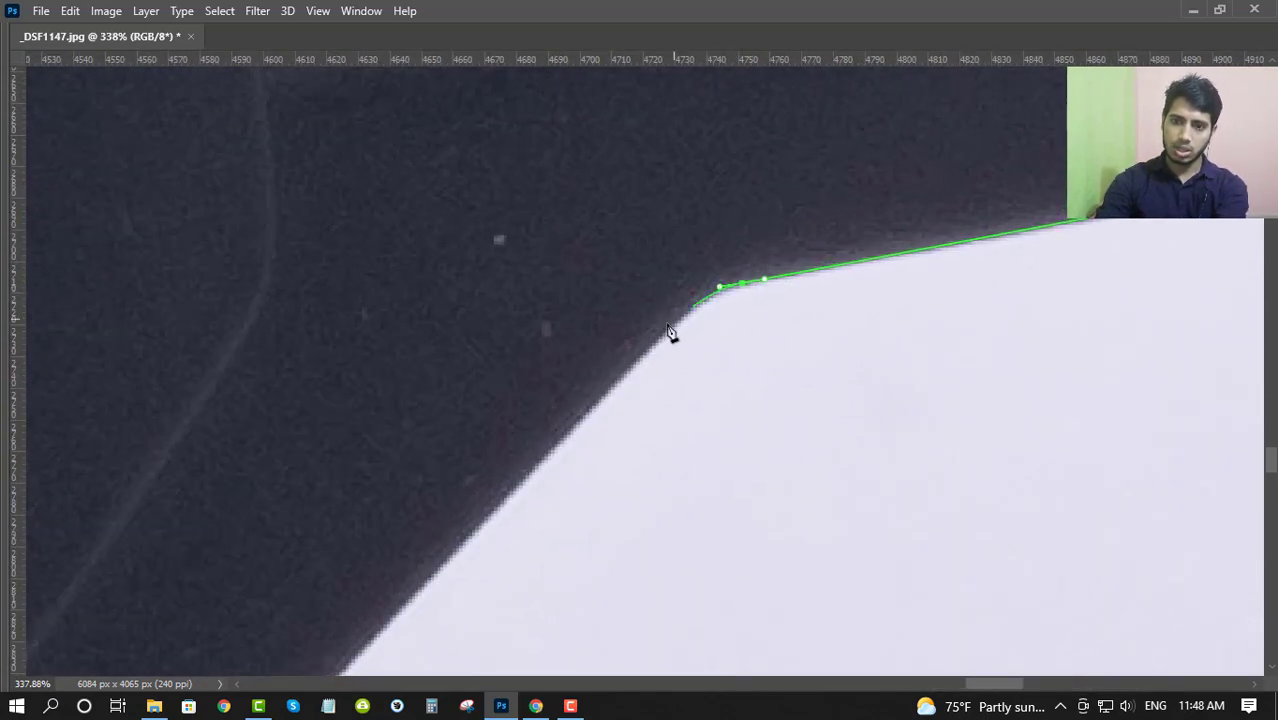
left_click_drag(651, 342, 589, 406)
- Trace down the diagonal frame edge and around its lower curve, ending with a corner anchor at the seam notch
scroll(589, 406, "down", 2)
left_click_drag(456, 516, 876, 125)
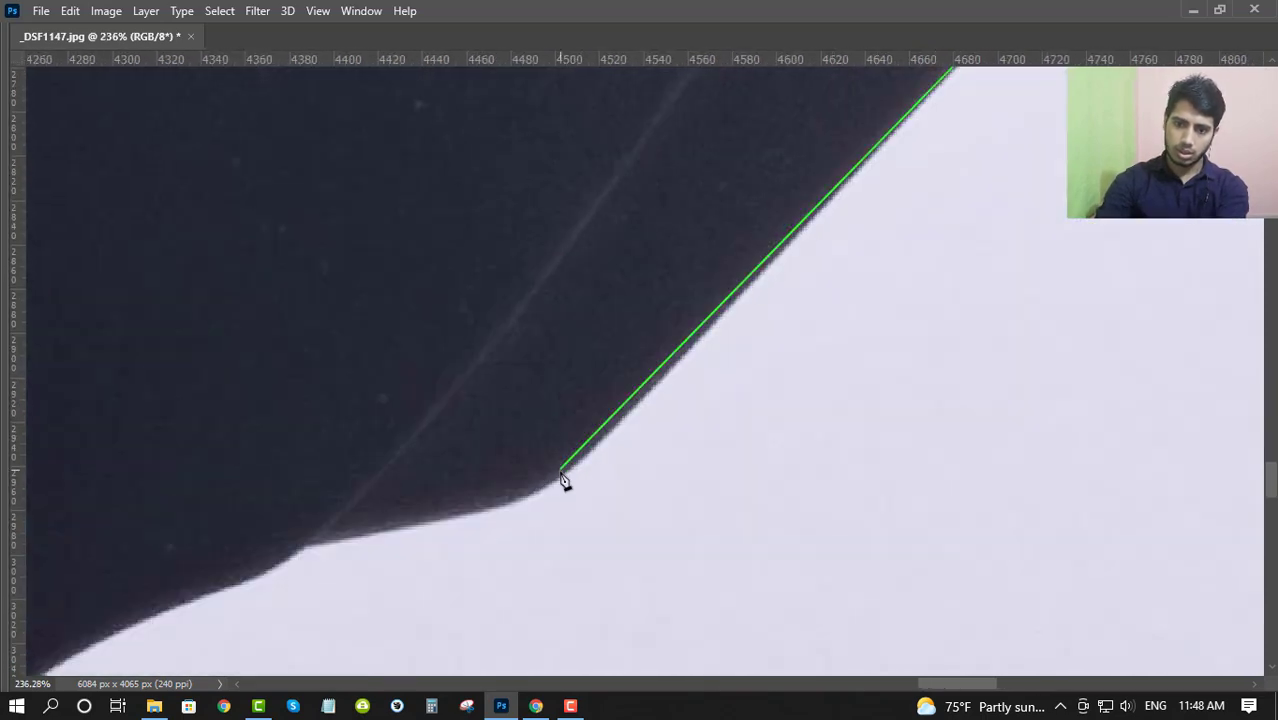
left_click_drag(573, 465, 528, 475)
scroll(448, 520, "up", 3)
left_click(456, 481)
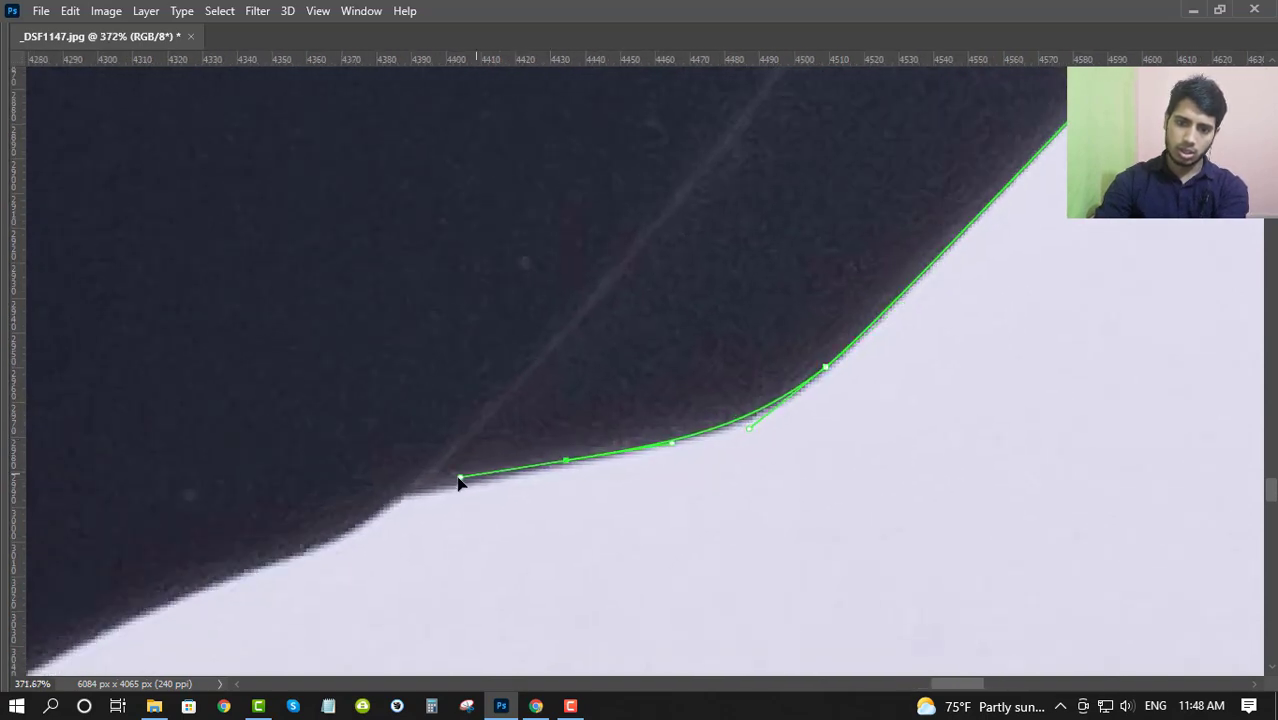
left_click(403, 493)
- Continue the path from the seam notch down the front frame's curved outer edge with smooth anchors
left_click_drag(375, 507, 713, 346)
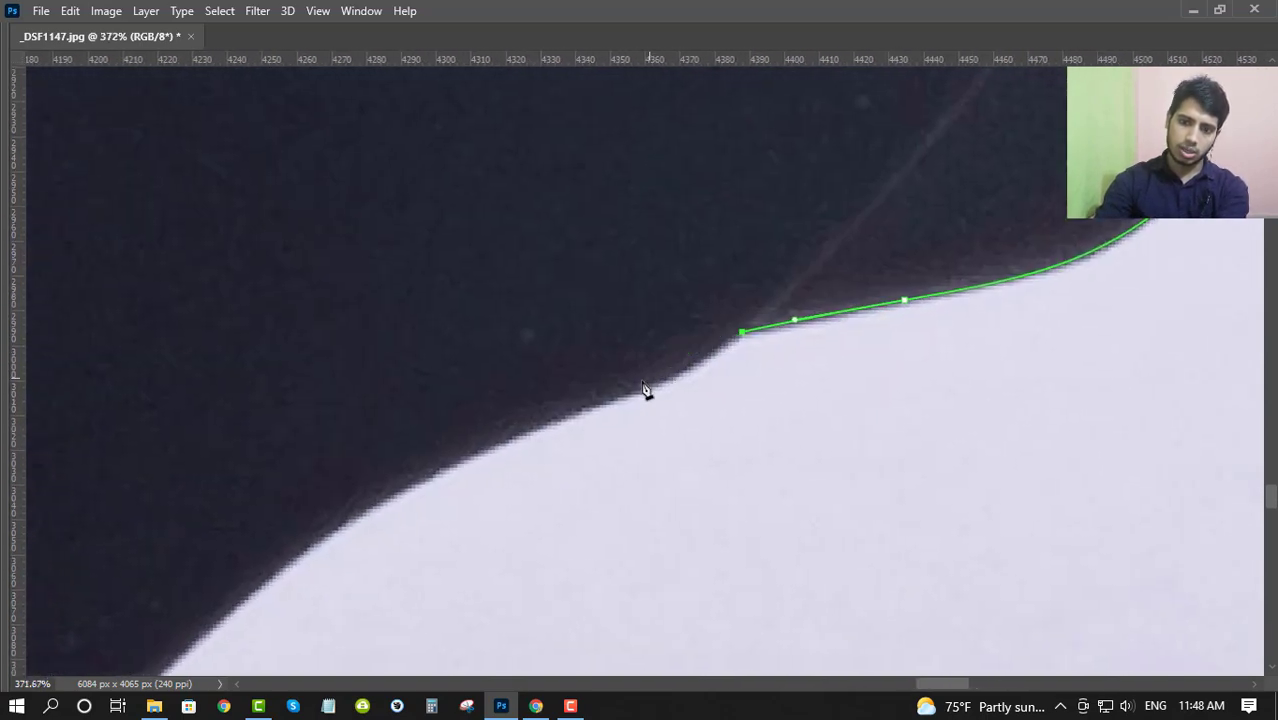
left_click_drag(596, 406, 486, 443)
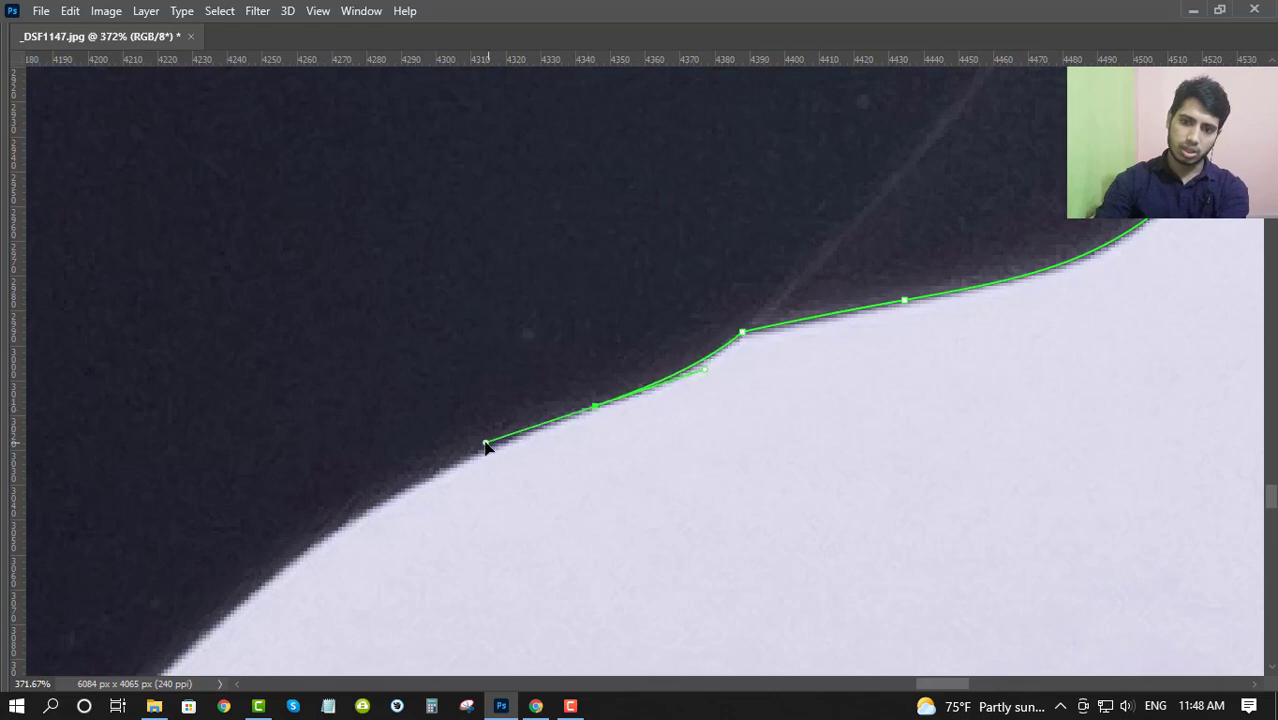
left_click_drag(402, 480, 802, 191)
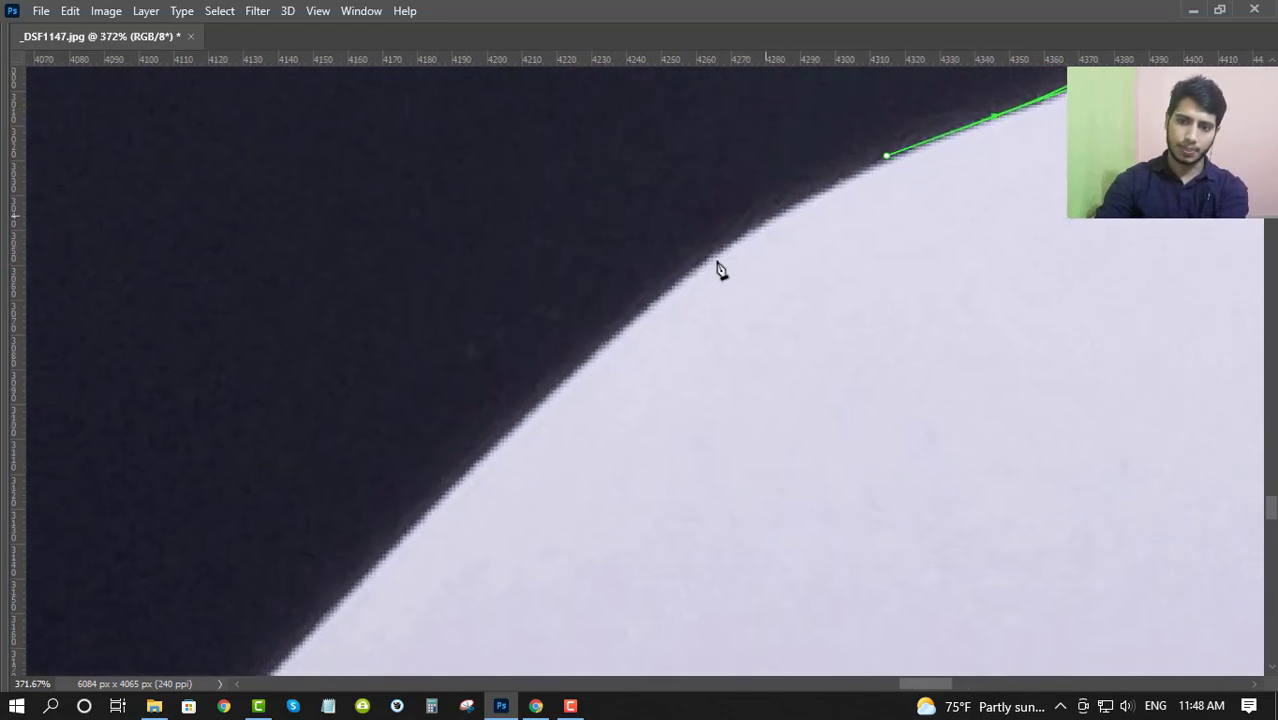
left_click_drag(610, 339, 436, 484)
left_click_drag(368, 563, 733, 148)
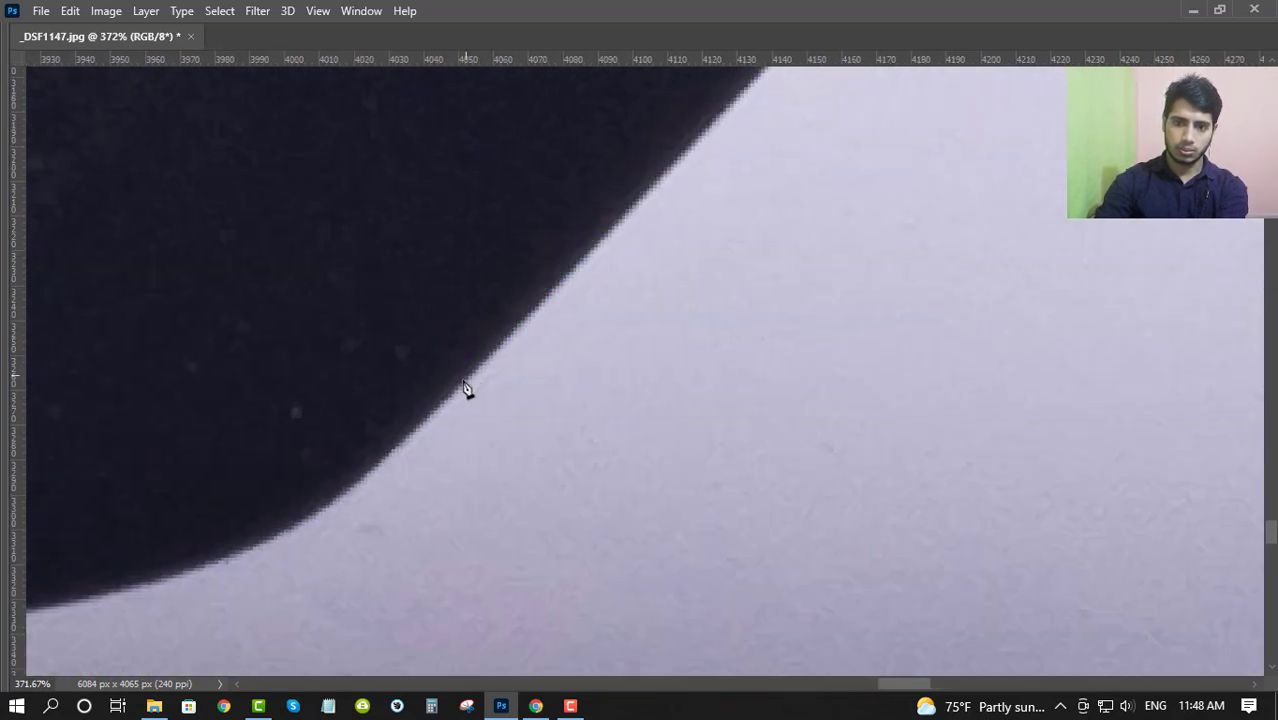
left_click_drag(459, 382, 1008, 319)
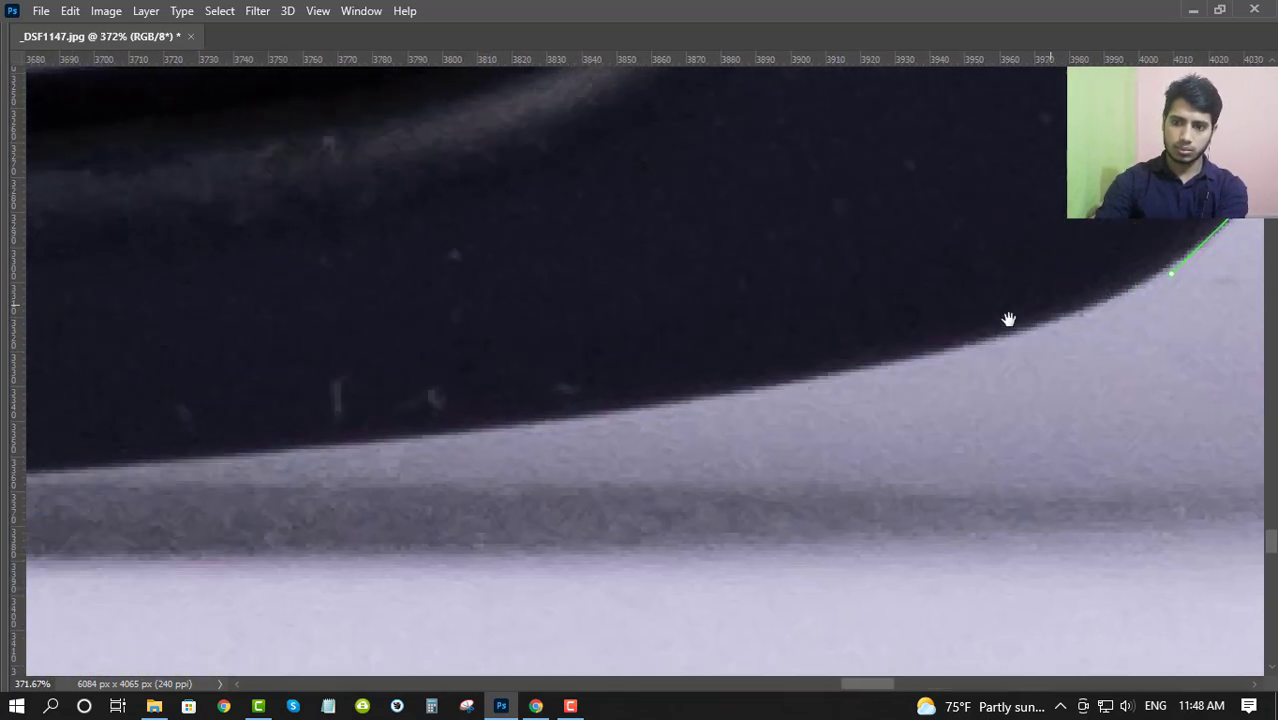
- Trace the front frame's bottom rim with two long-handled smooth anchors, keeping the path above the shadow
left_click_drag(777, 382, 420, 445)
left_click_drag(186, 442, 933, 361)
left_click_drag(474, 418, 984, 446)
key("ctrl+z")
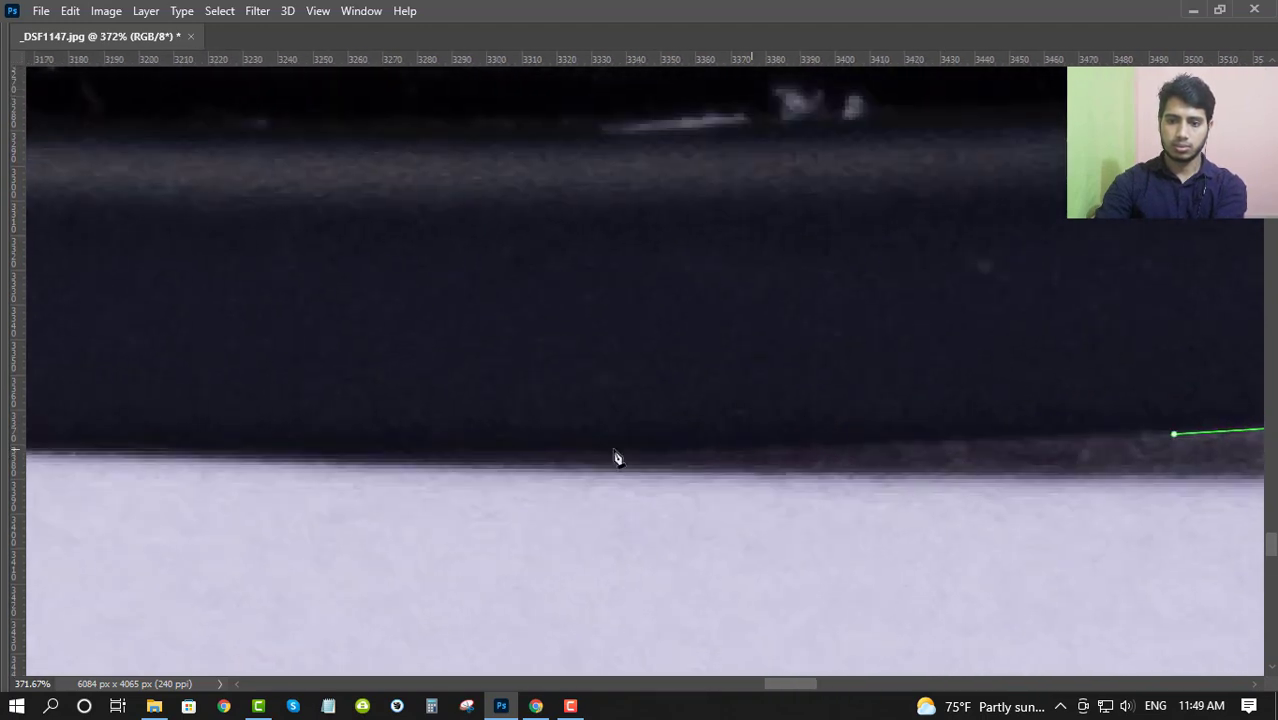
left_click_drag(487, 443, 145, 457)
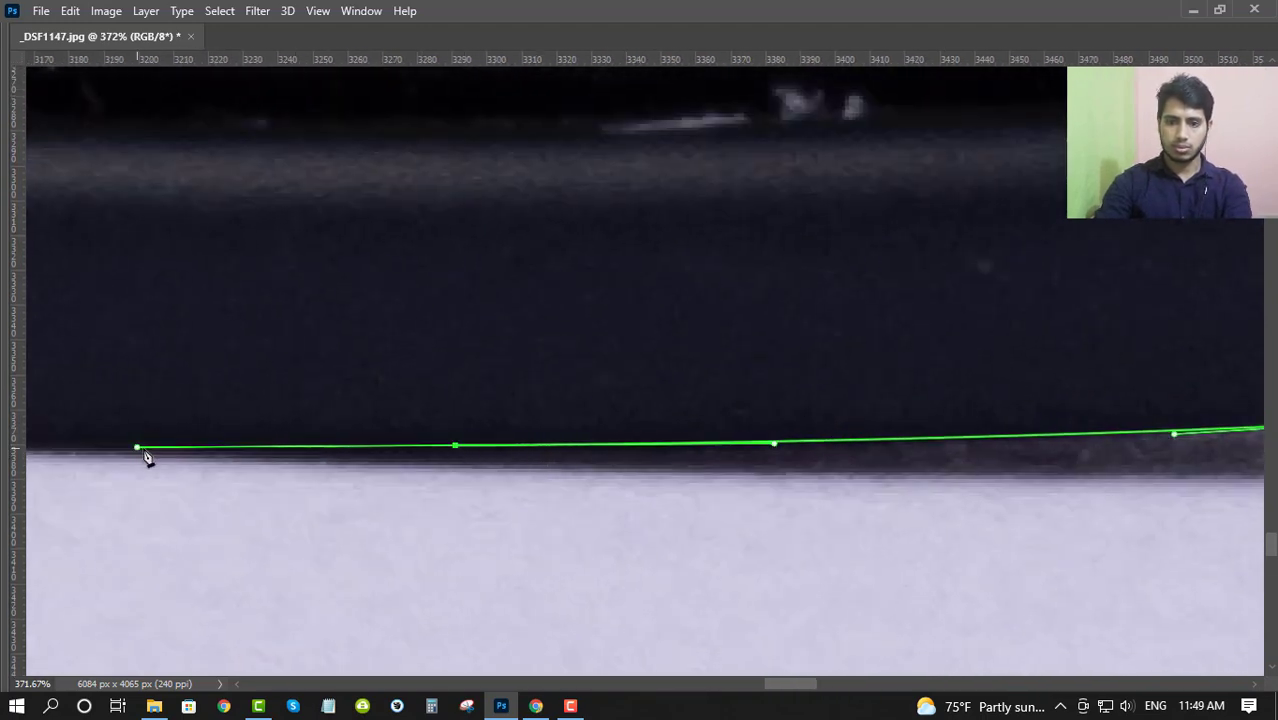
- Extend the path along the bottom rim with a smooth anchor beside the next shadow, undoing and redrawing it once
left_click_drag(482, 395, 380, 398)
left_click_drag(628, 412, 941, 440)
left_click_drag(520, 425, 568, 428)
left_click_drag(457, 411, 725, 448)
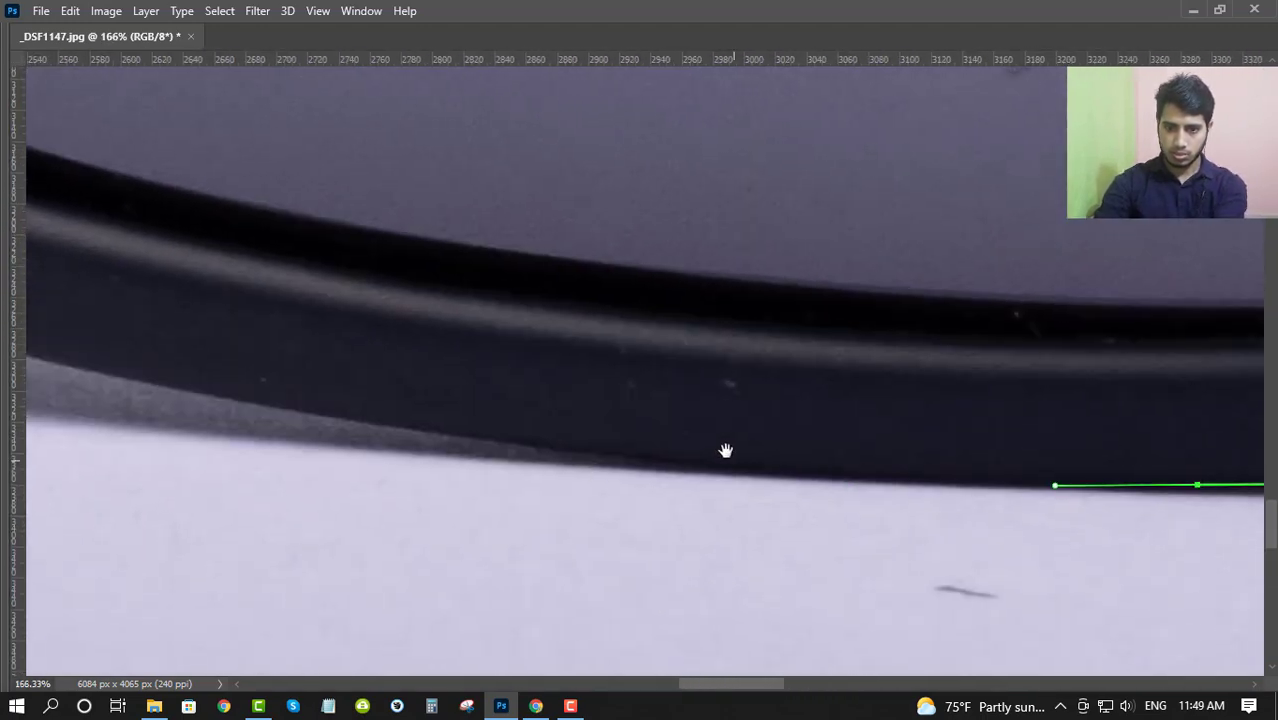
left_click_drag(508, 443, 139, 404)
key("space")
key("ctrl+z")
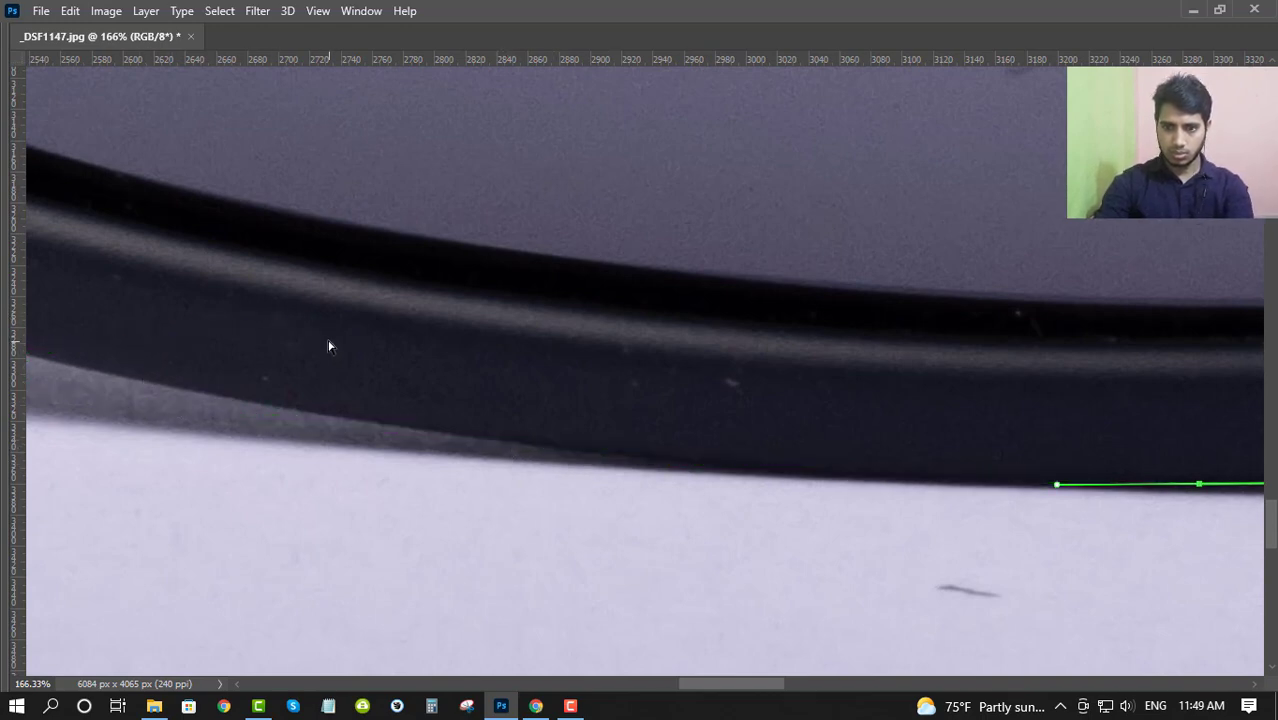
left_click_drag(483, 441, 124, 390)
- Try placing an anchor off the frame on the light background below the rim, and undo it
left_click(57, 508)
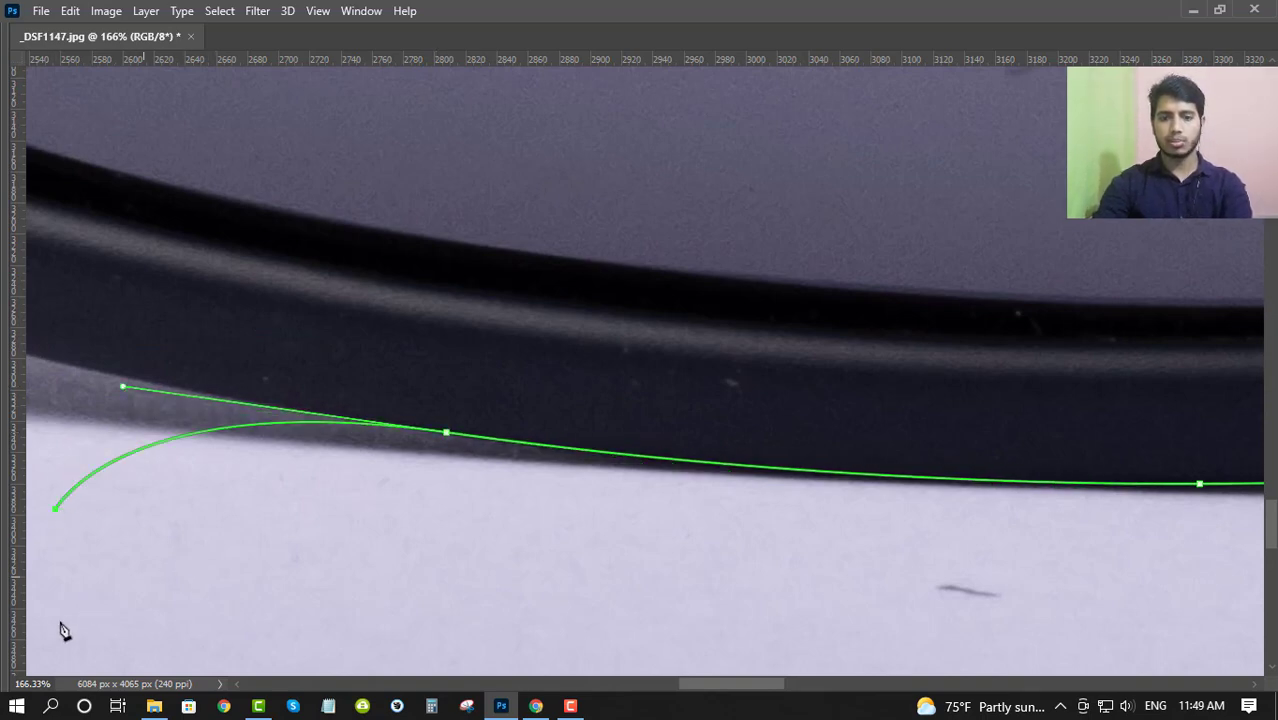
key("space")
left_click_drag(190, 490, 553, 493)
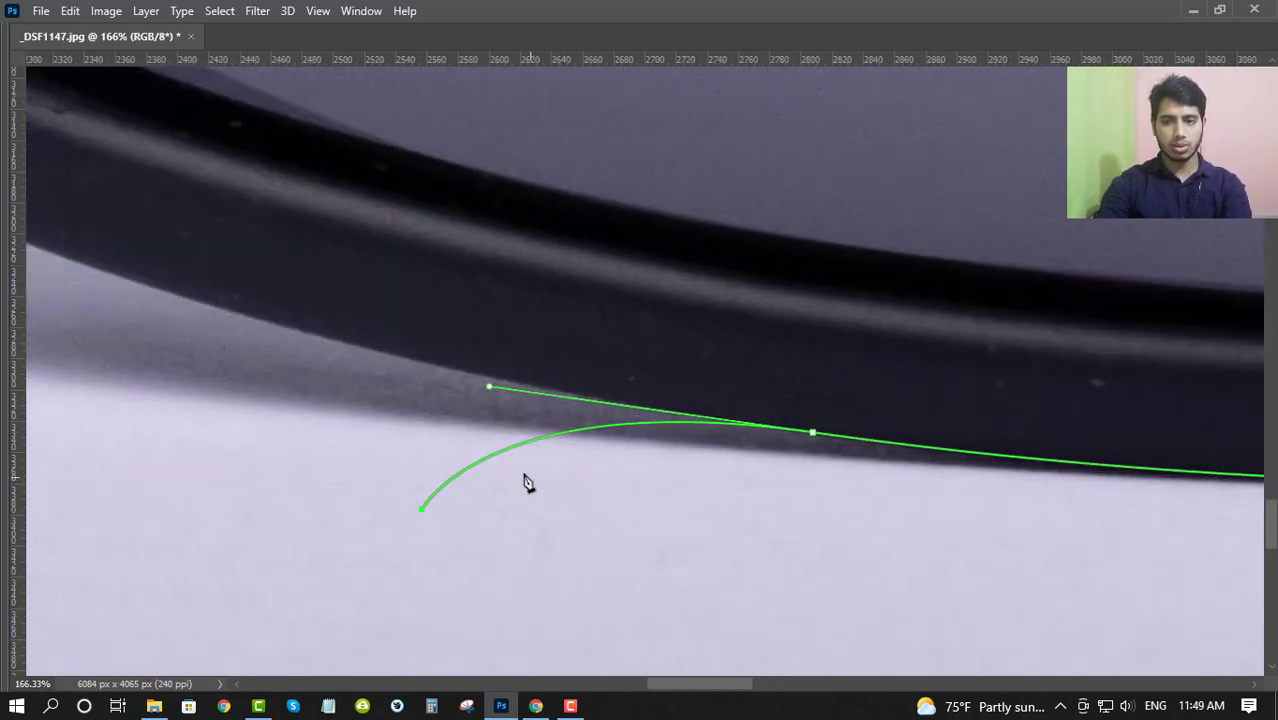
key("ctrl+z")
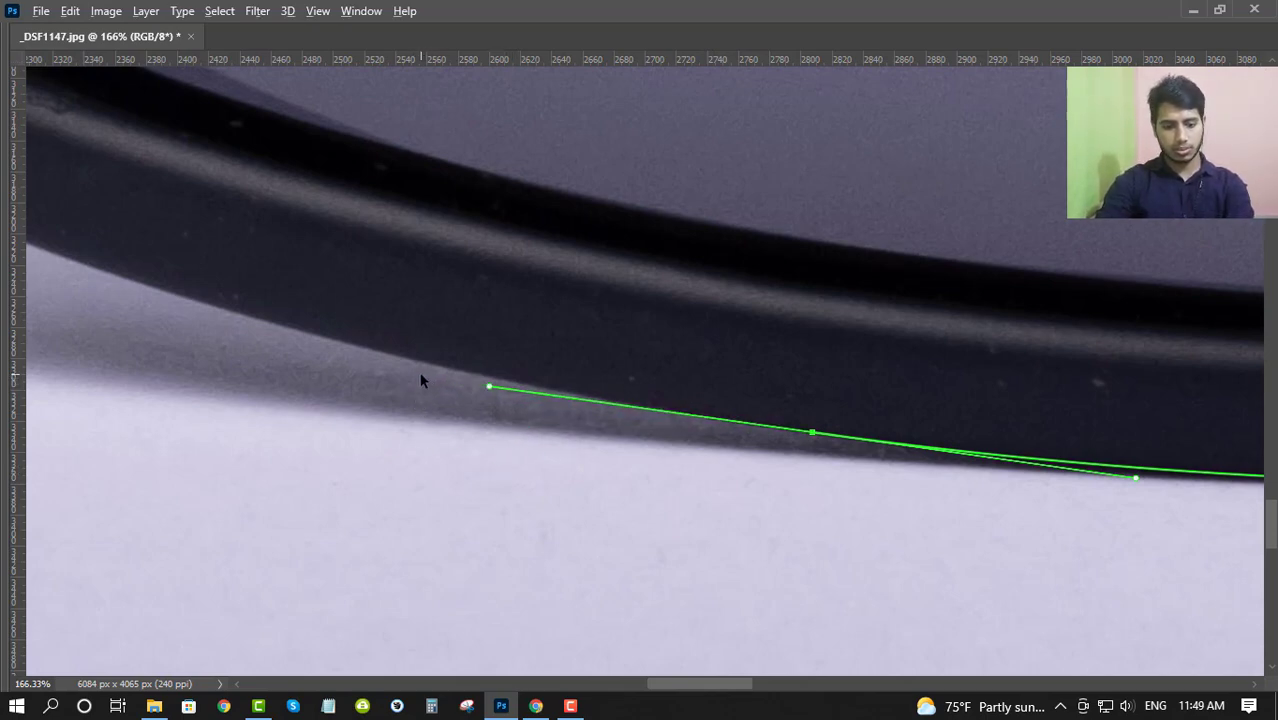
- Continue the path up the rim's rising lower curve with one smooth anchor along the edge above the shadow
left_click_drag(468, 339, 566, 356)
scroll(459, 365, "up", 3)
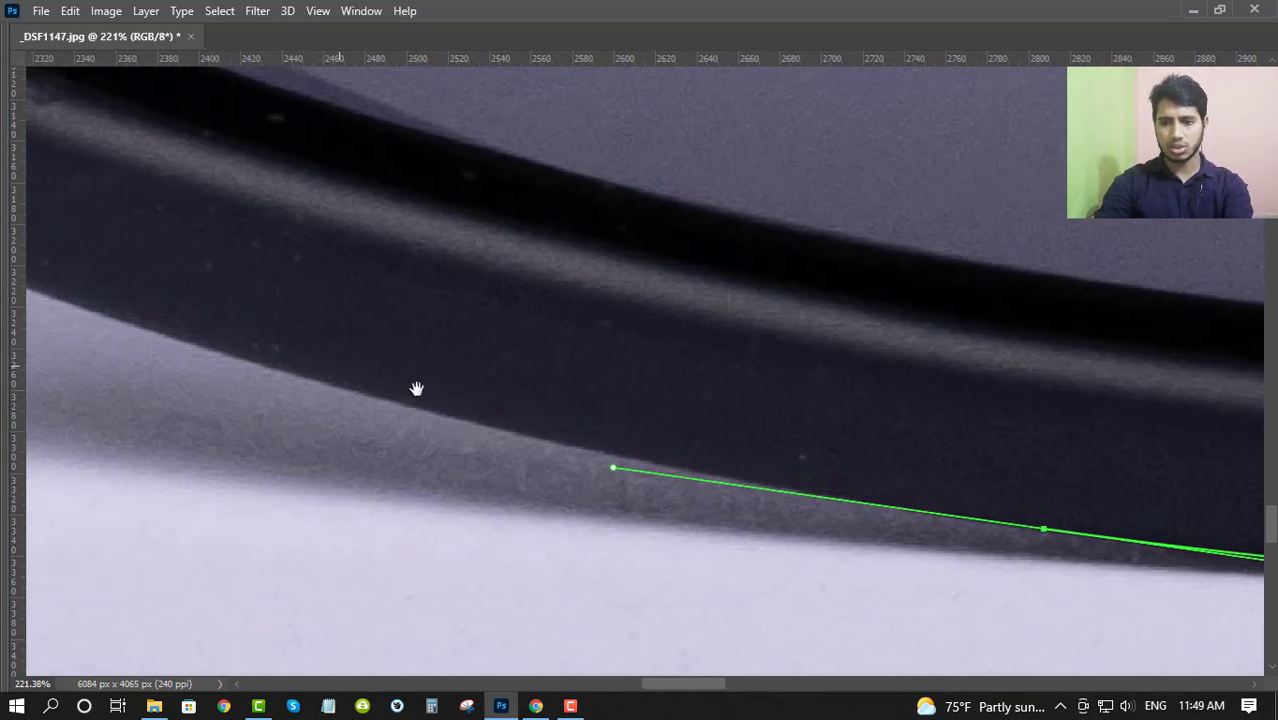
left_click_drag(416, 389, 603, 449)
left_click_drag(447, 441, 579, 496)
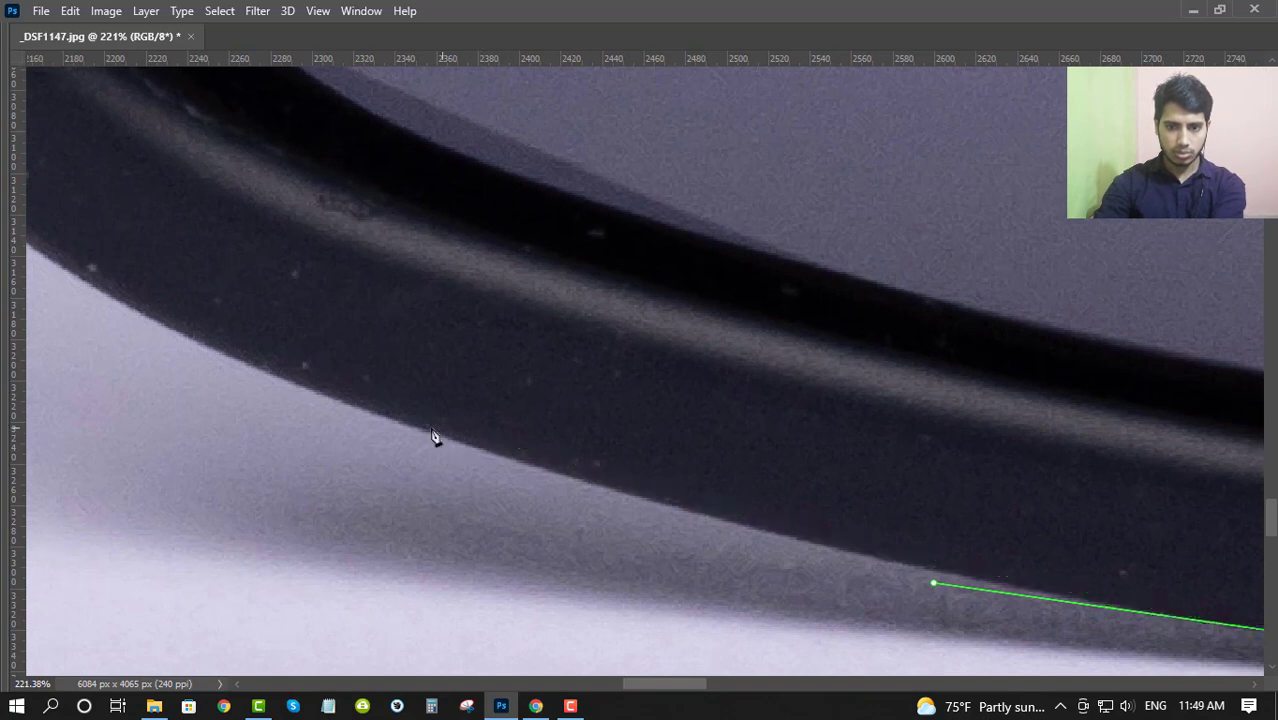
left_click_drag(414, 424, 145, 334)
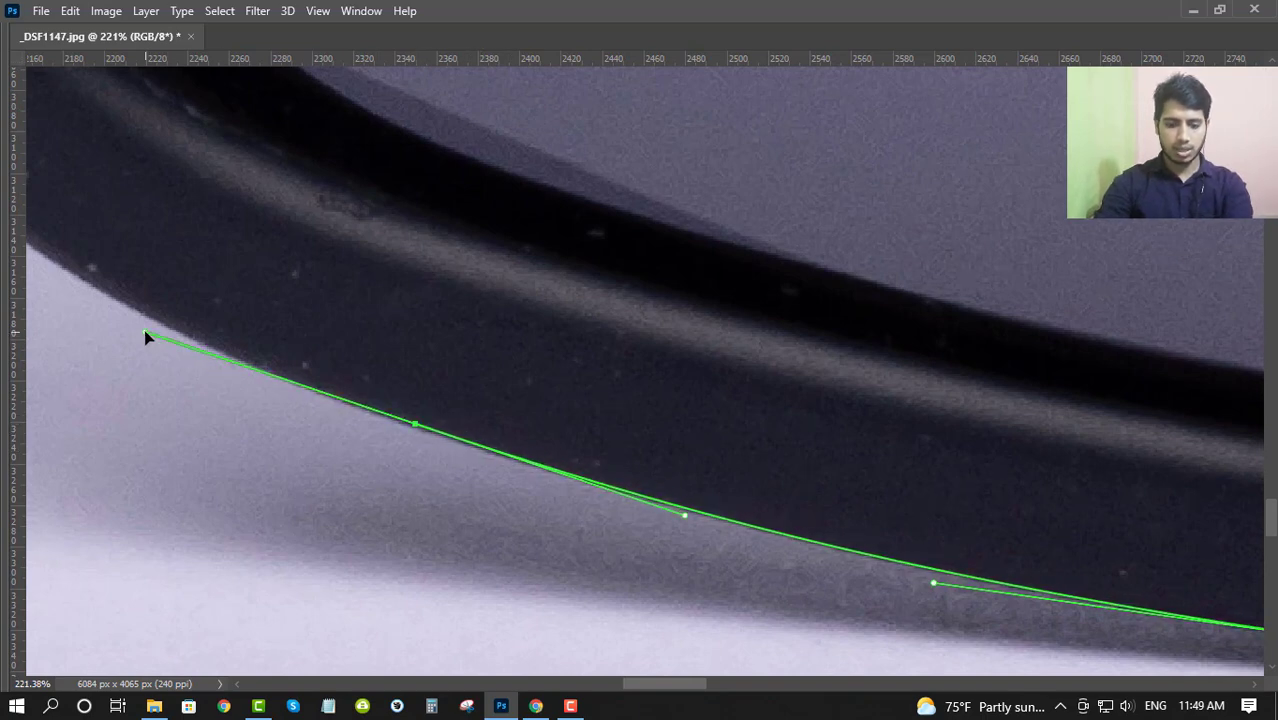
left_click_drag(384, 387, 676, 486)
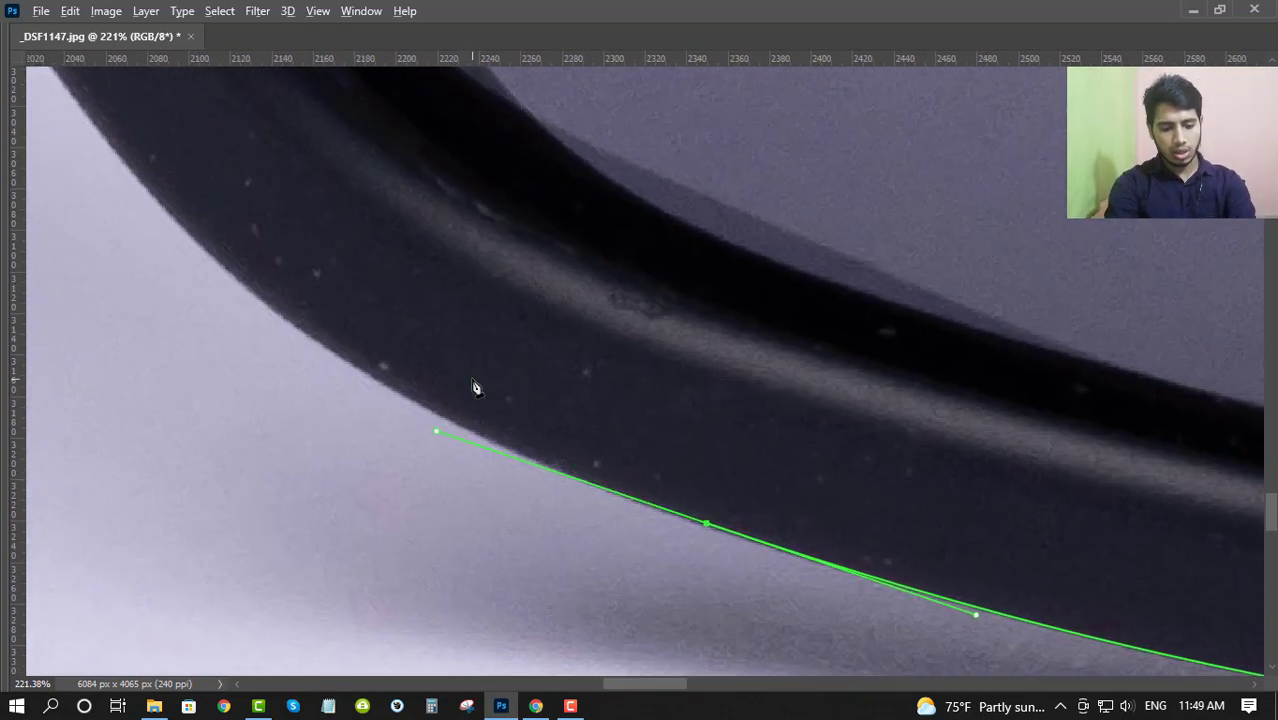
- Open the keyboard shortcut settings and inspect the shortcut assigned to Undo among the application menu's Edit commands
key("ctrl+alt+shift+k")
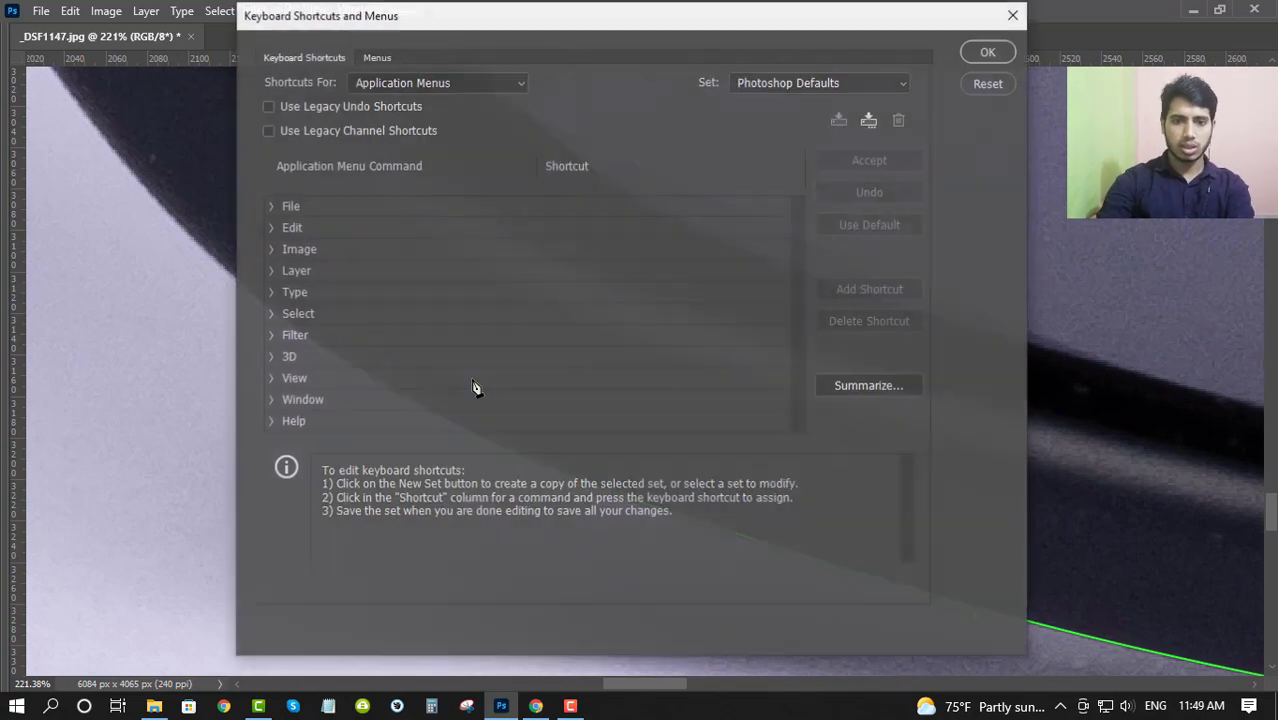
left_click(427, 80)
left_click(267, 244)
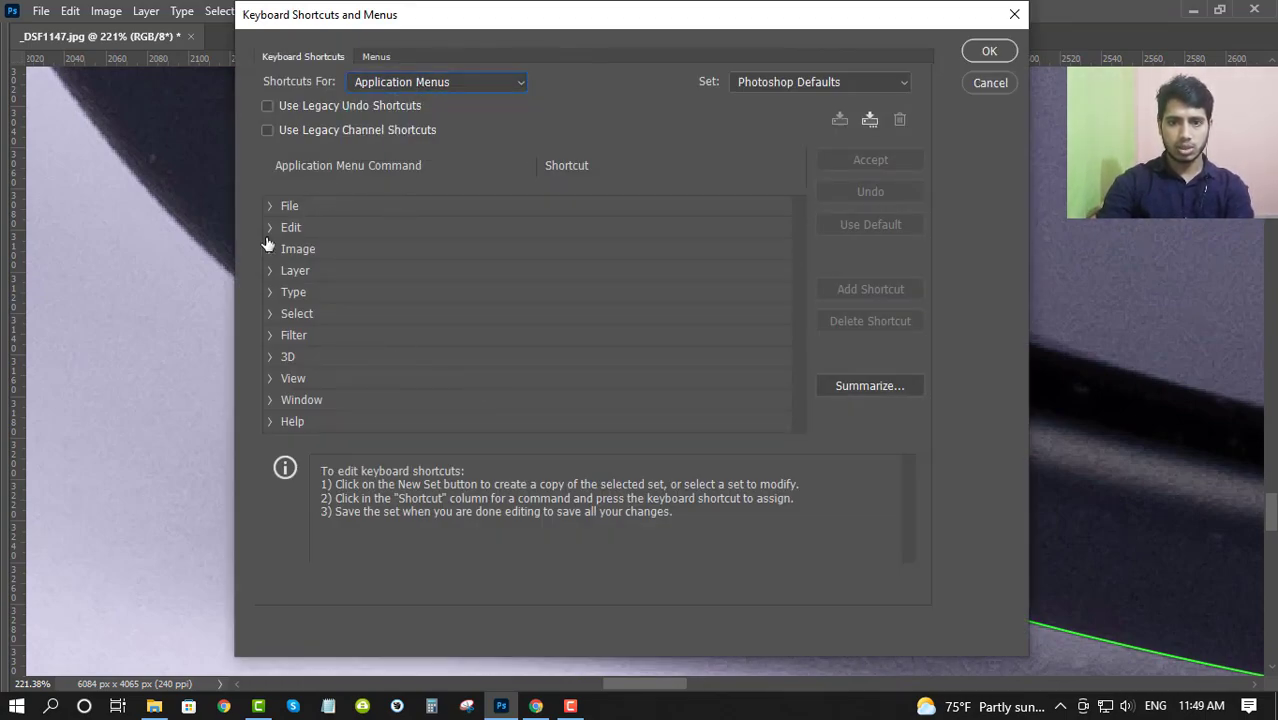
left_click(268, 229)
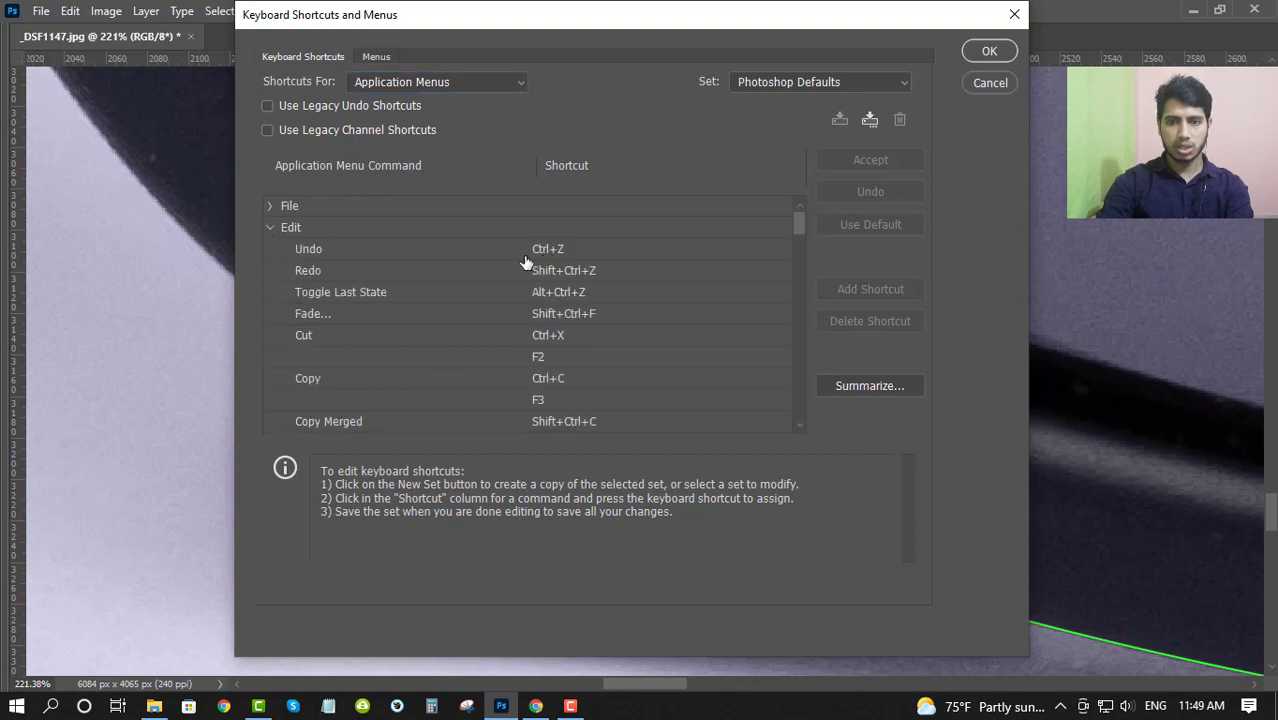
left_click(589, 250)
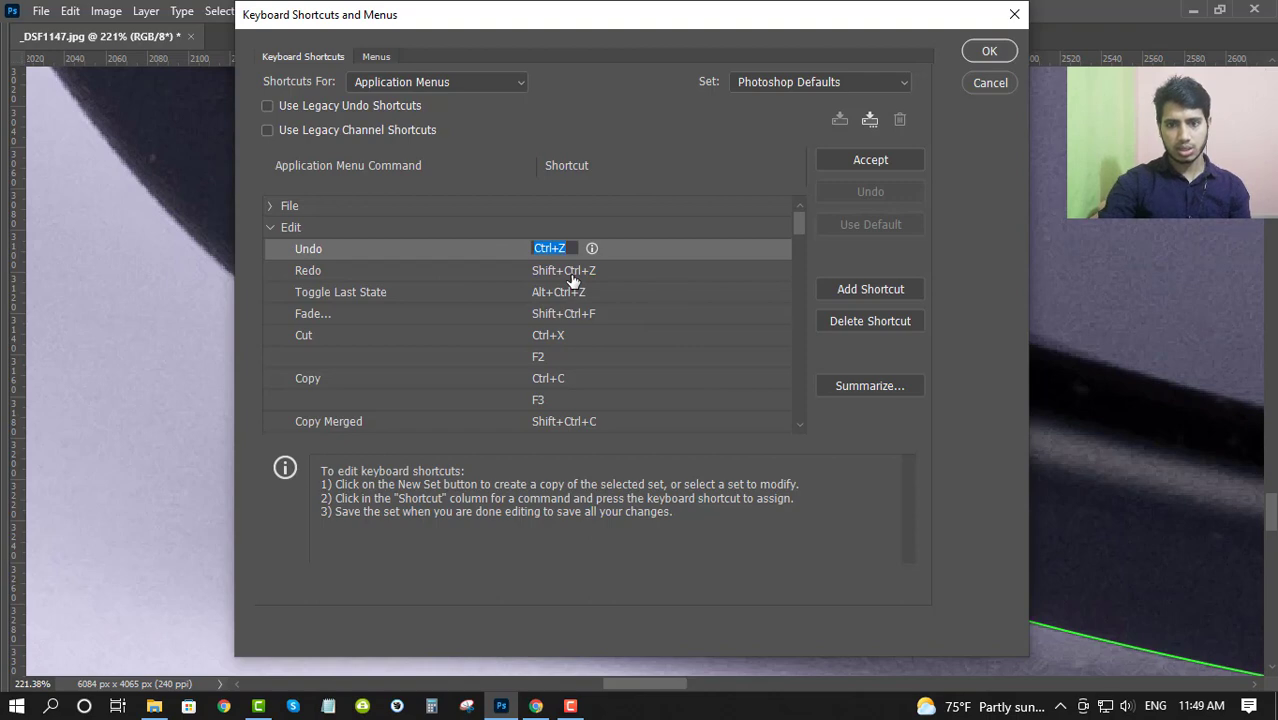
left_click(990, 53)
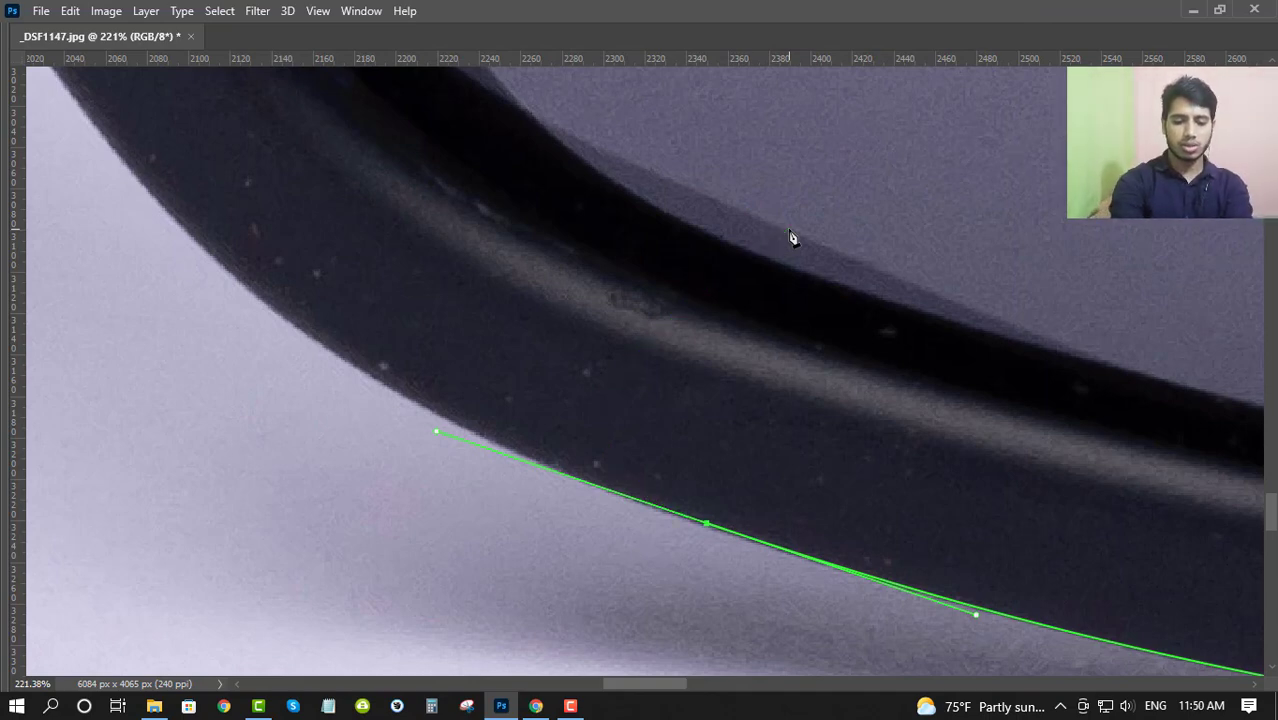
- Reopen the keyboard shortcut settings, view the Panel Menus category, and return to Application Menus to review the Edit commands' undo shortcuts
key("ctrl+alt+shift+k")
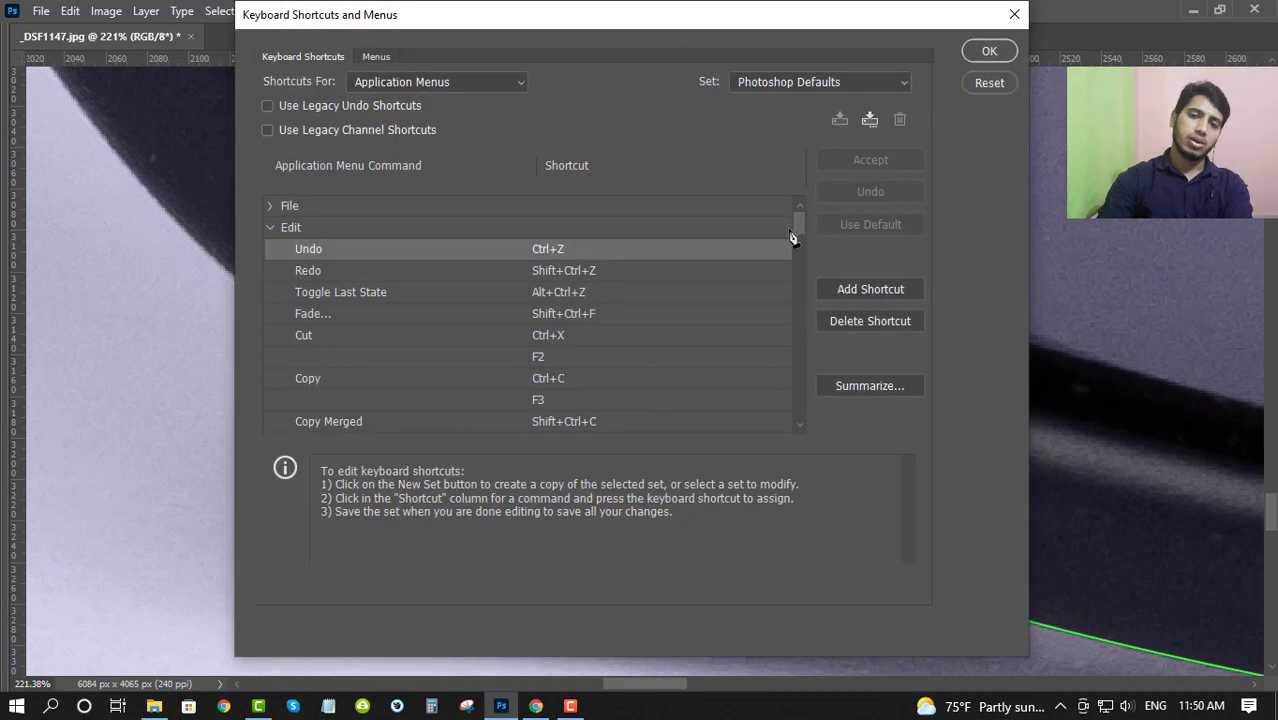
left_click(269, 228)
left_click(429, 78)
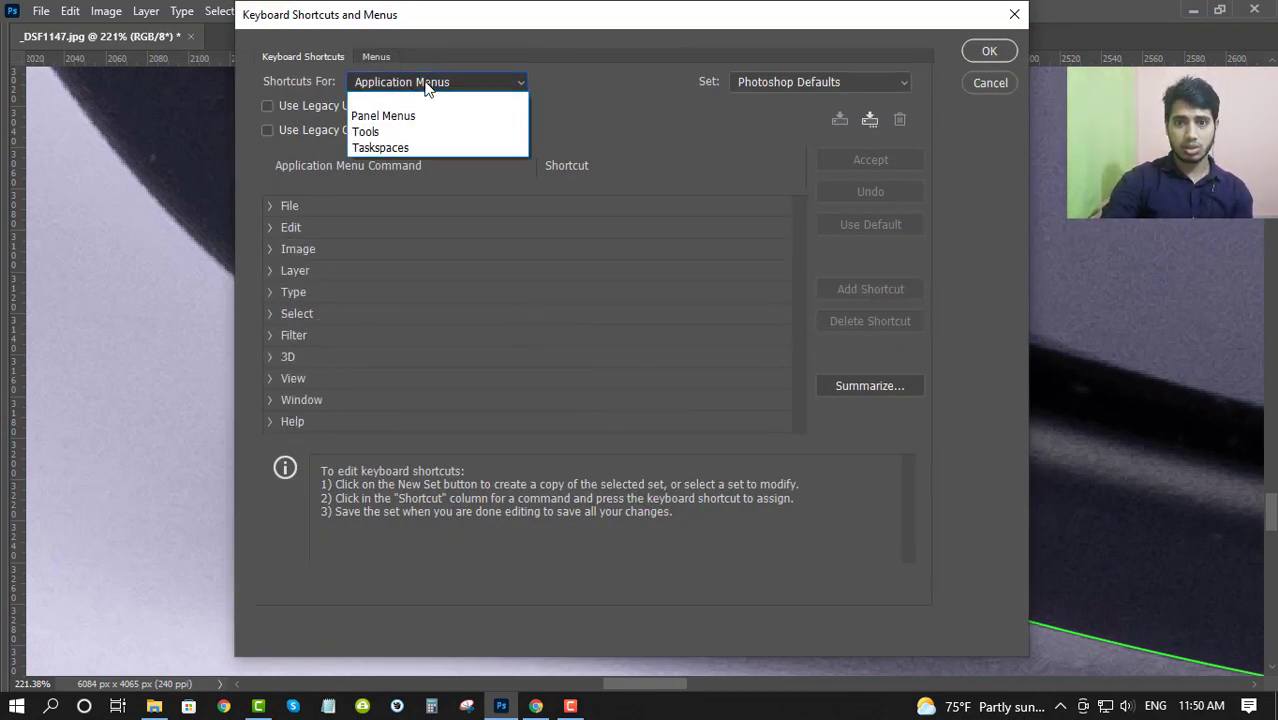
left_click(412, 116)
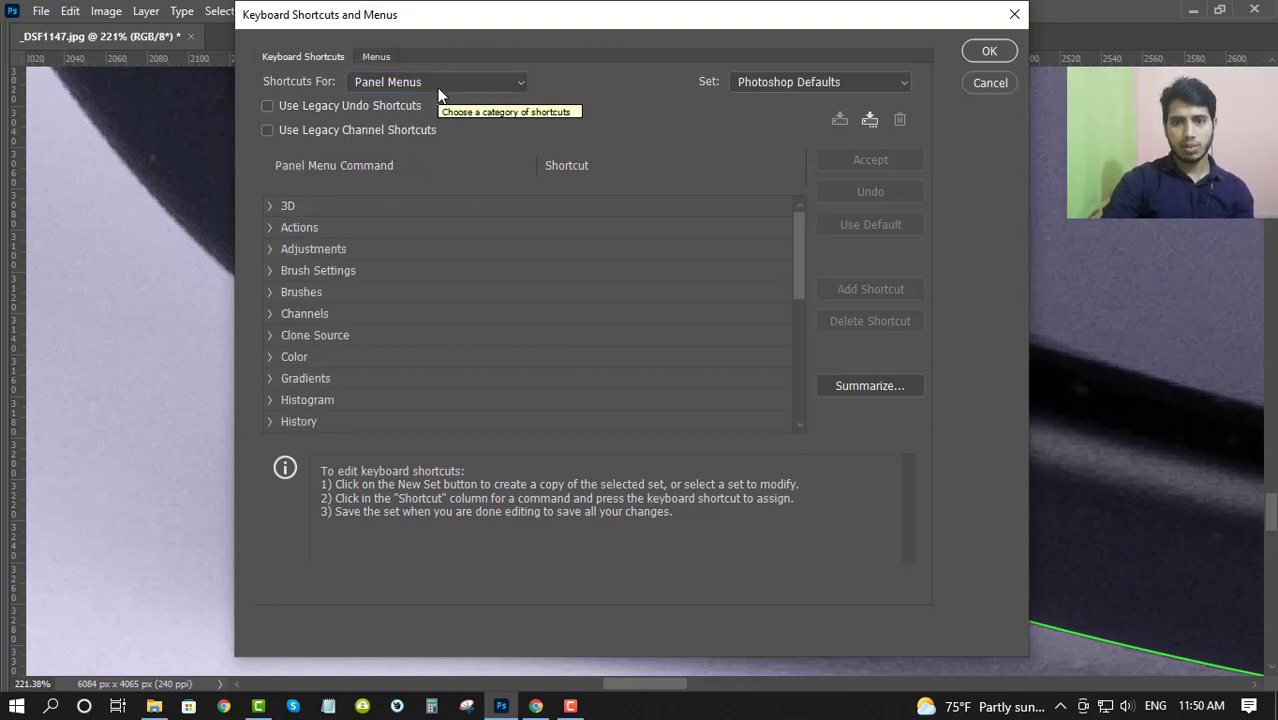
left_click(437, 87)
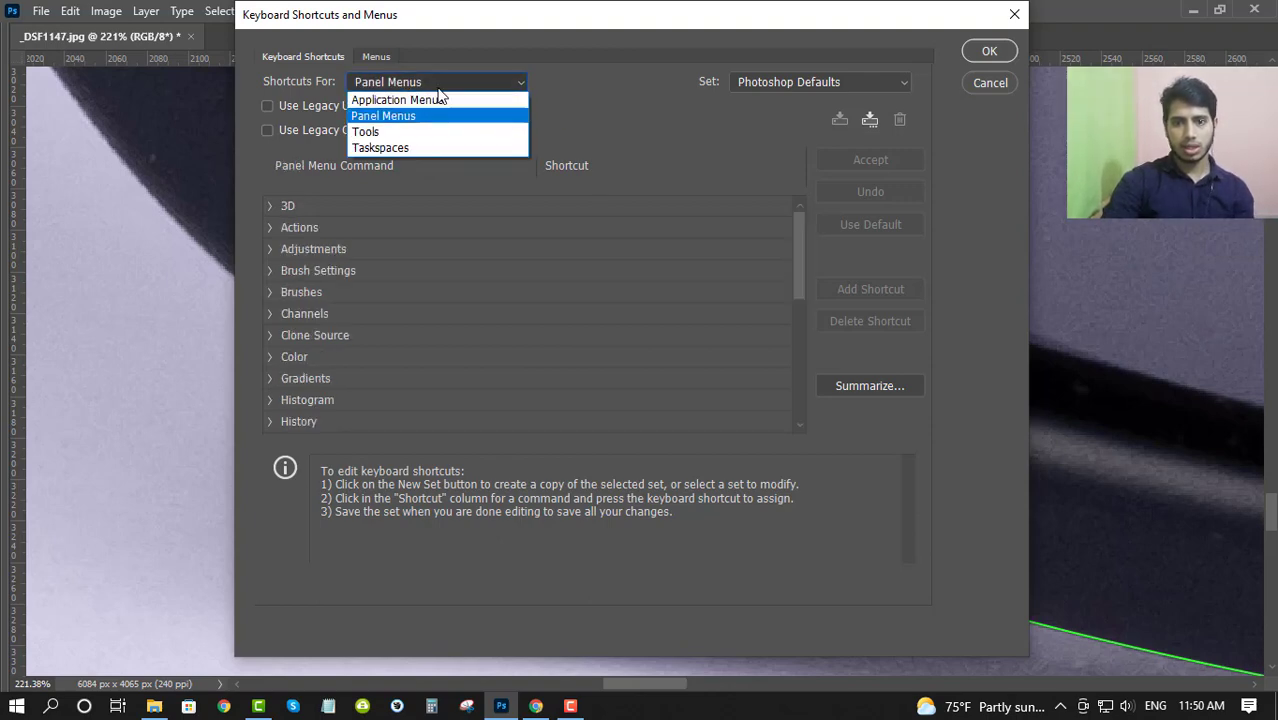
left_click(390, 101)
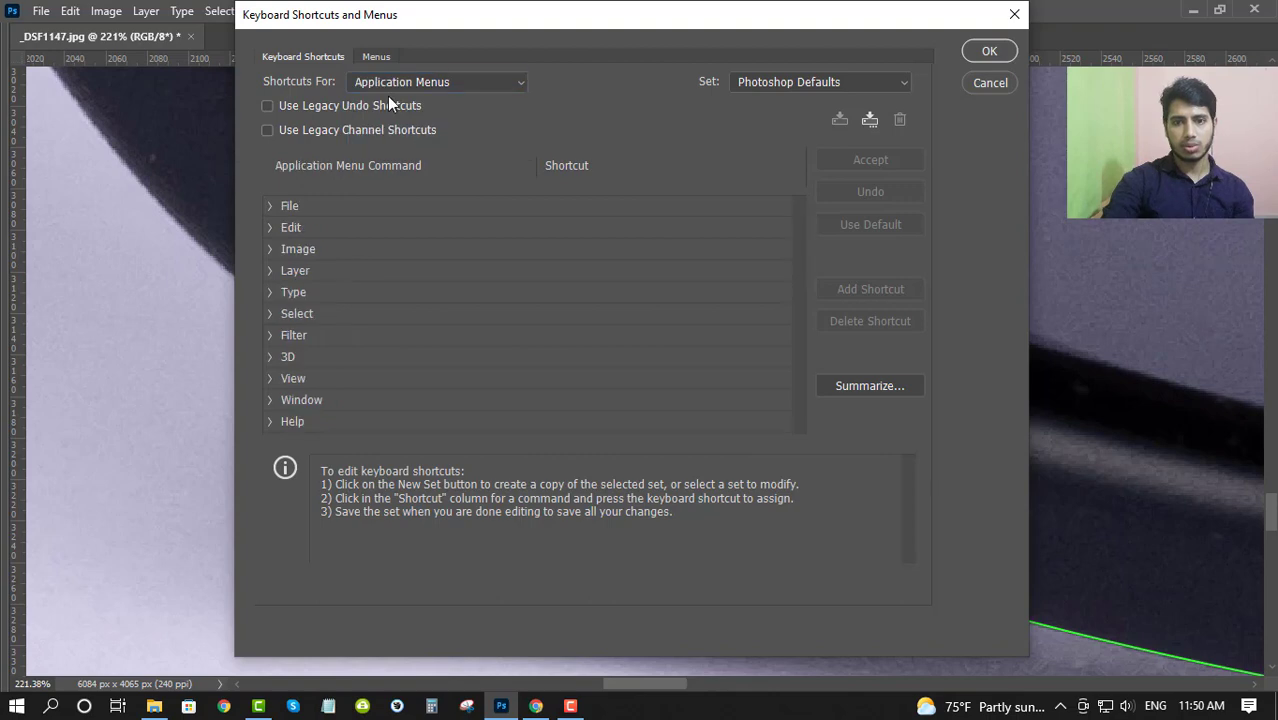
left_click(269, 229)
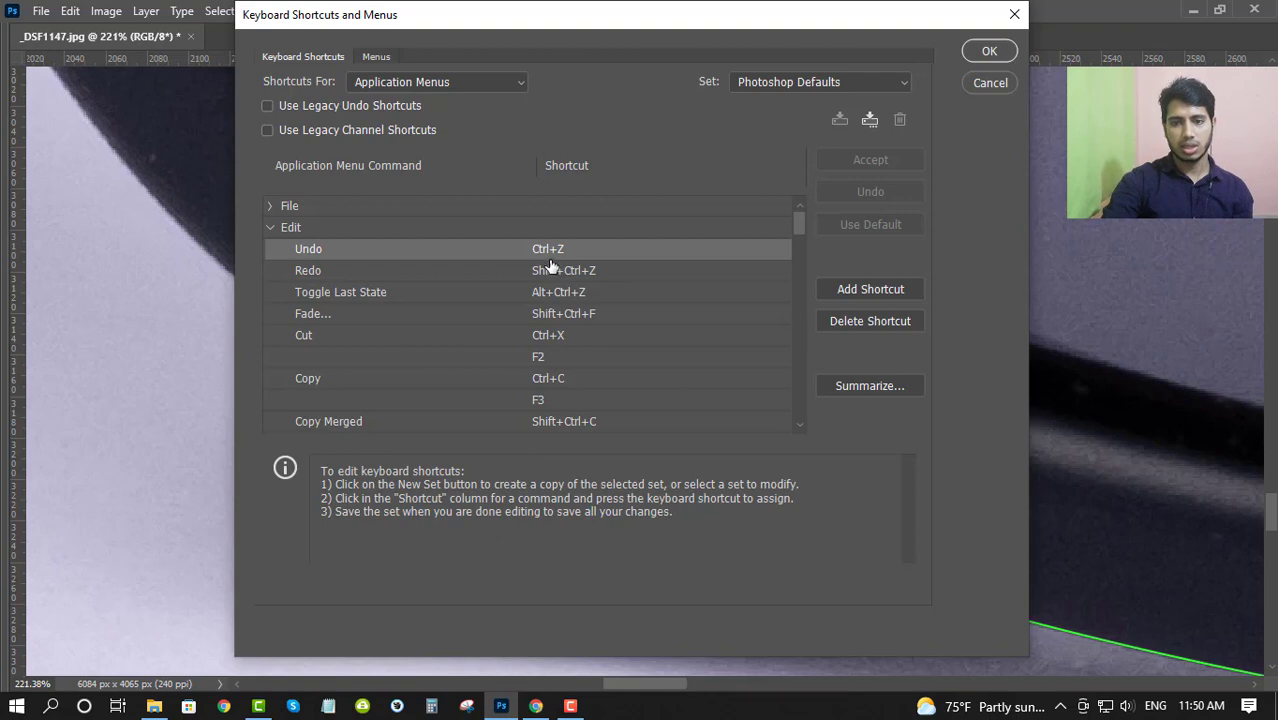
left_click(987, 52)
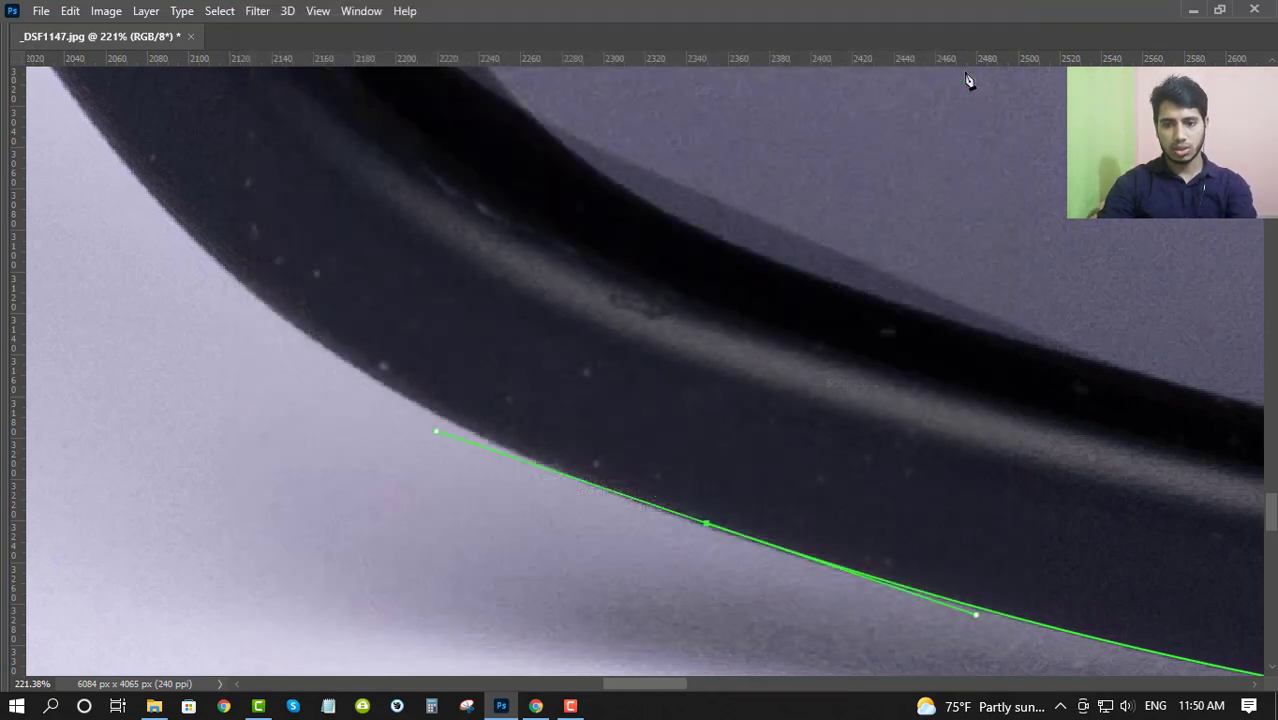
- Place a long-handled smooth anchor on the rim's lower outer curve and nudge it slightly down and left onto the edge
scroll(536, 448, "up", 3)
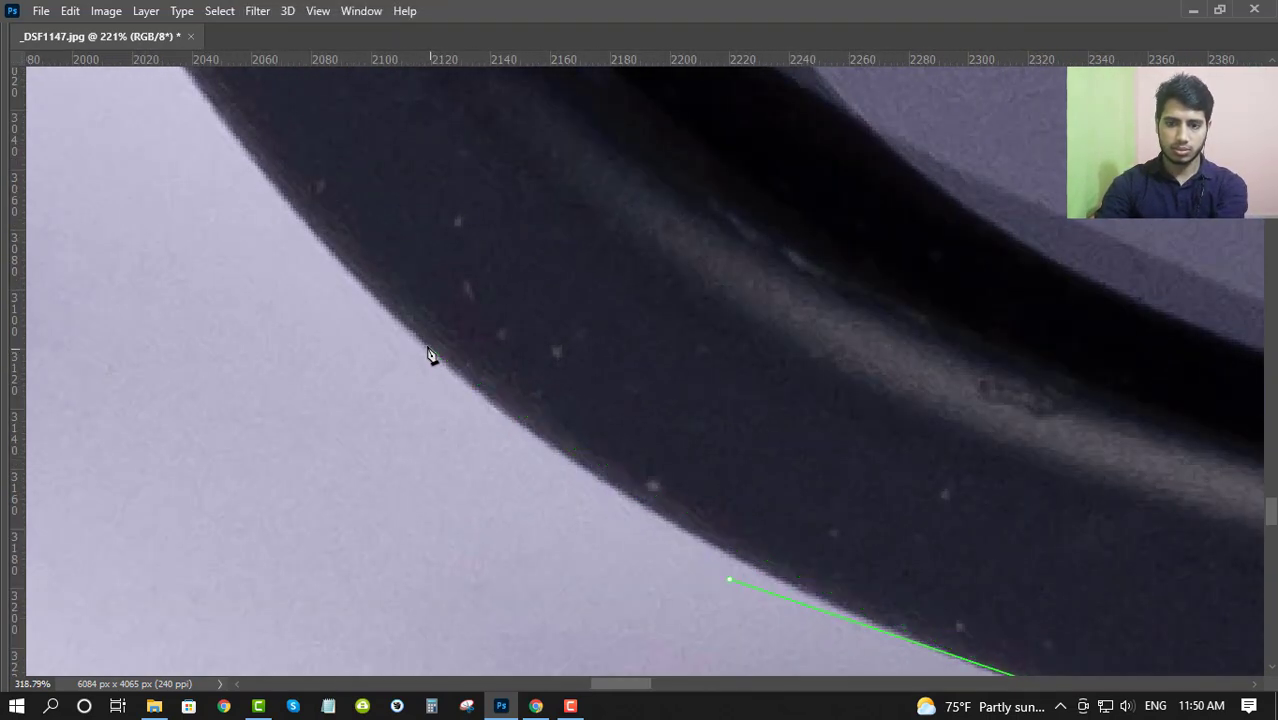
left_click_drag(428, 346, 290, 221)
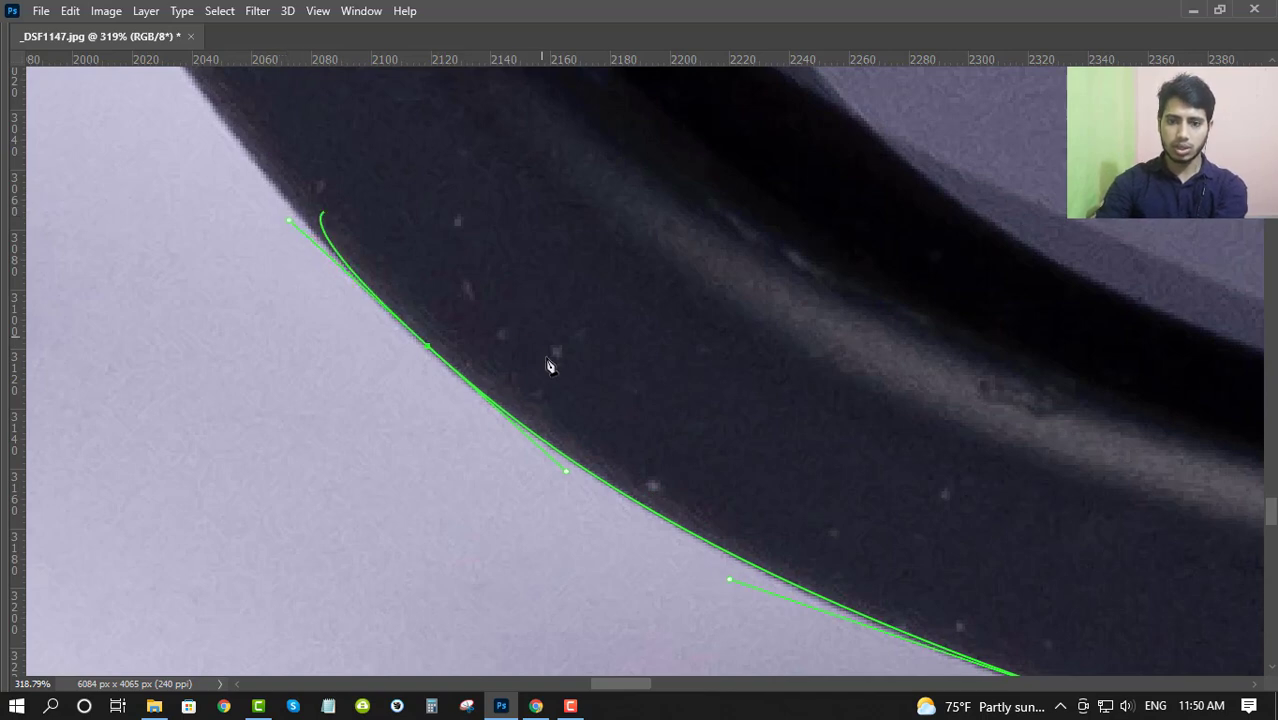
key("Down")
key("Down")
key("Down")
key("Left")
key("Left")
key("Left")
key("Left")
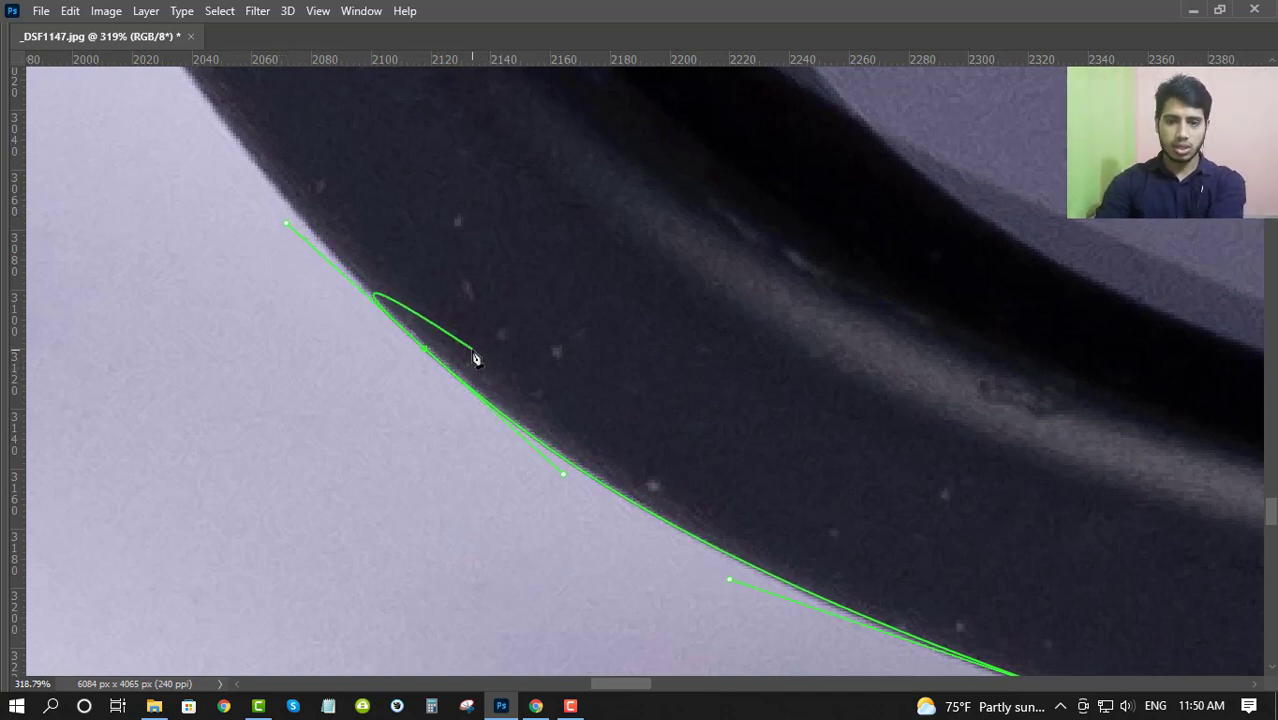
- Extend the path up the rim's outer side with widely spaced smooth anchors along the frame edge
scroll(456, 425, "up", 5)
scroll(442, 450, "left", 3)
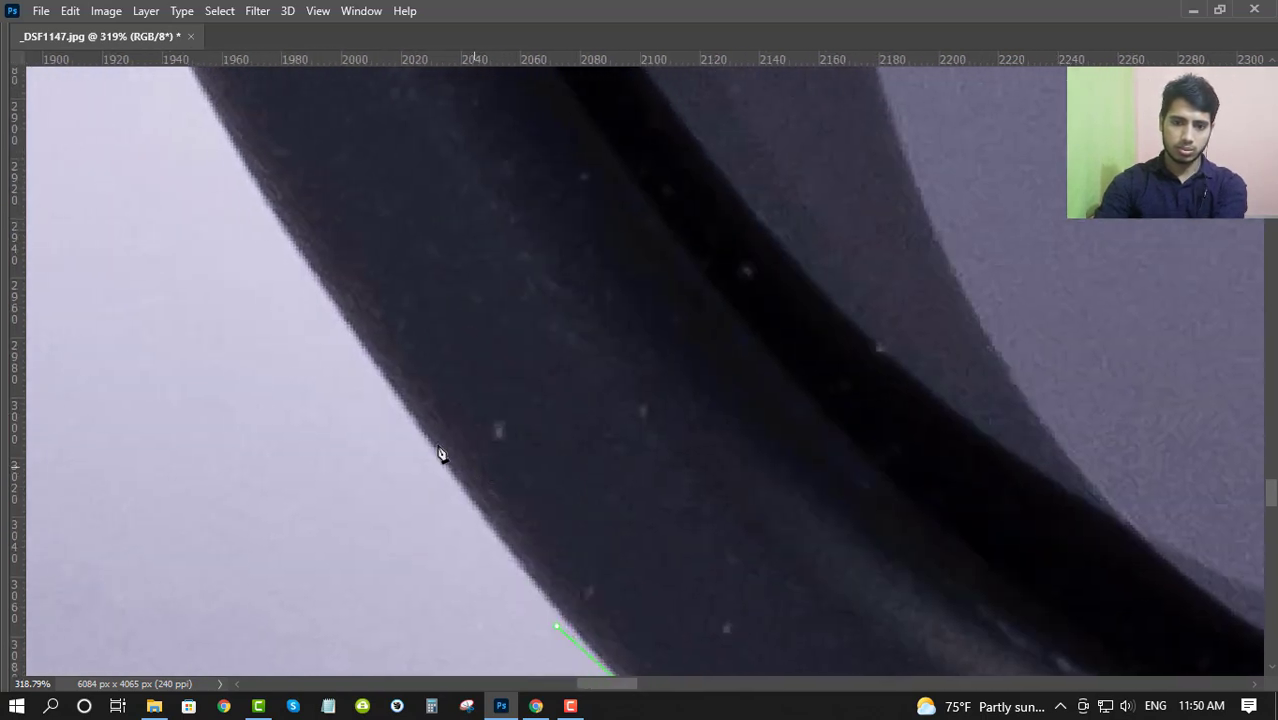
left_click_drag(343, 308, 505, 510)
scroll(274, 145, "down", 4)
left_click_drag(381, 354, 505, 542)
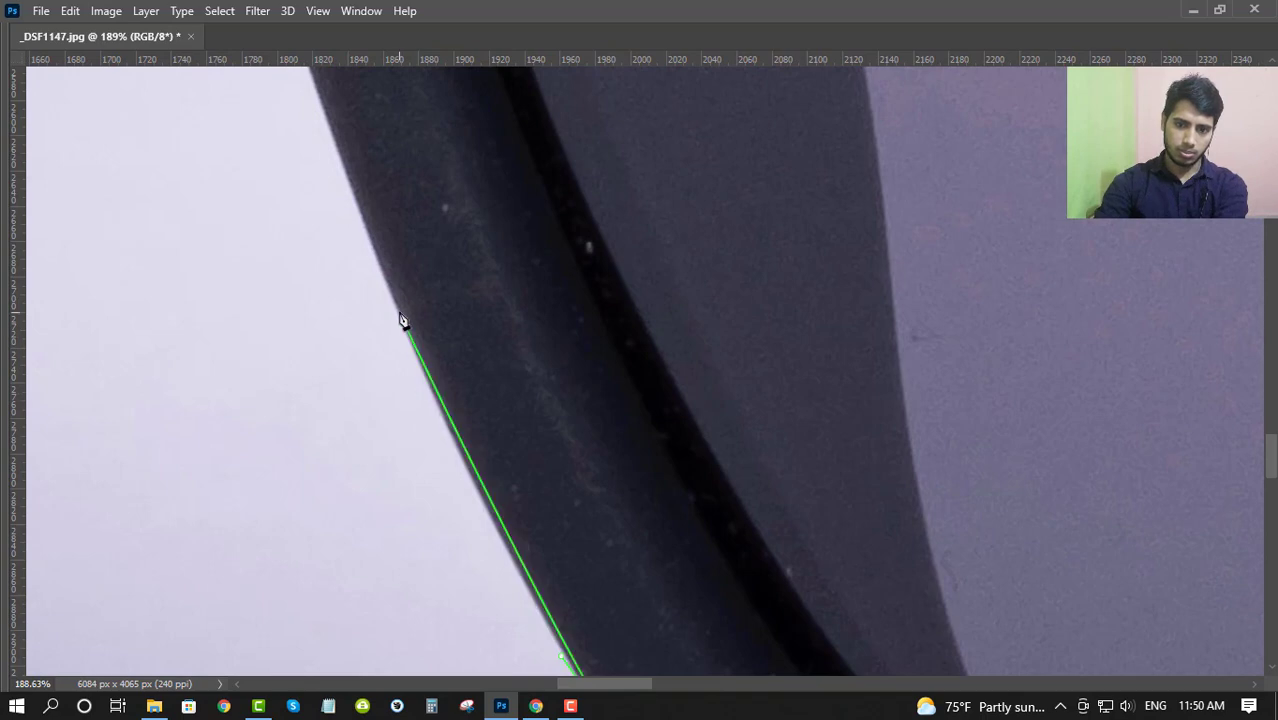
left_click_drag(399, 312, 482, 505)
- Continue the path up the rim's side and around the arched opening to an anchor where the frame meets the temple
scroll(362, 126, "up", 4)
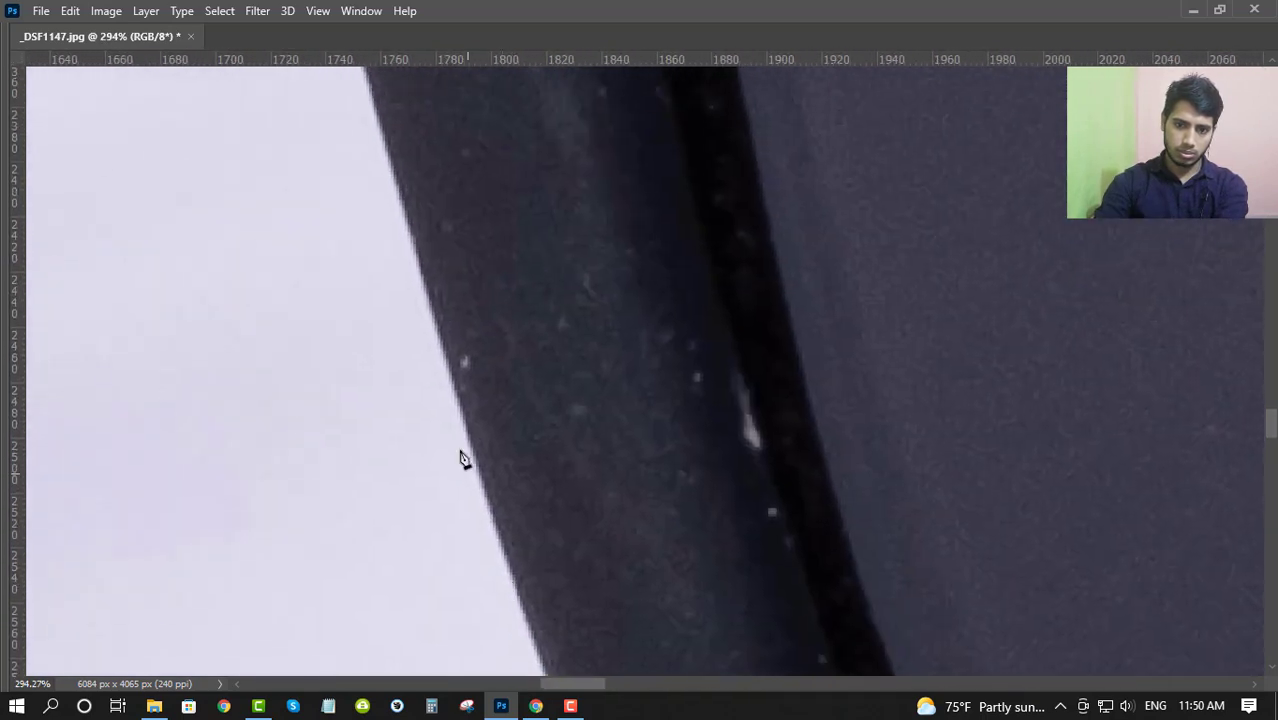
left_click_drag(408, 221, 514, 511)
left_click_drag(471, 357, 528, 582)
left_click_drag(461, 347, 387, 196)
left_click_drag(62, 94, 439, 548)
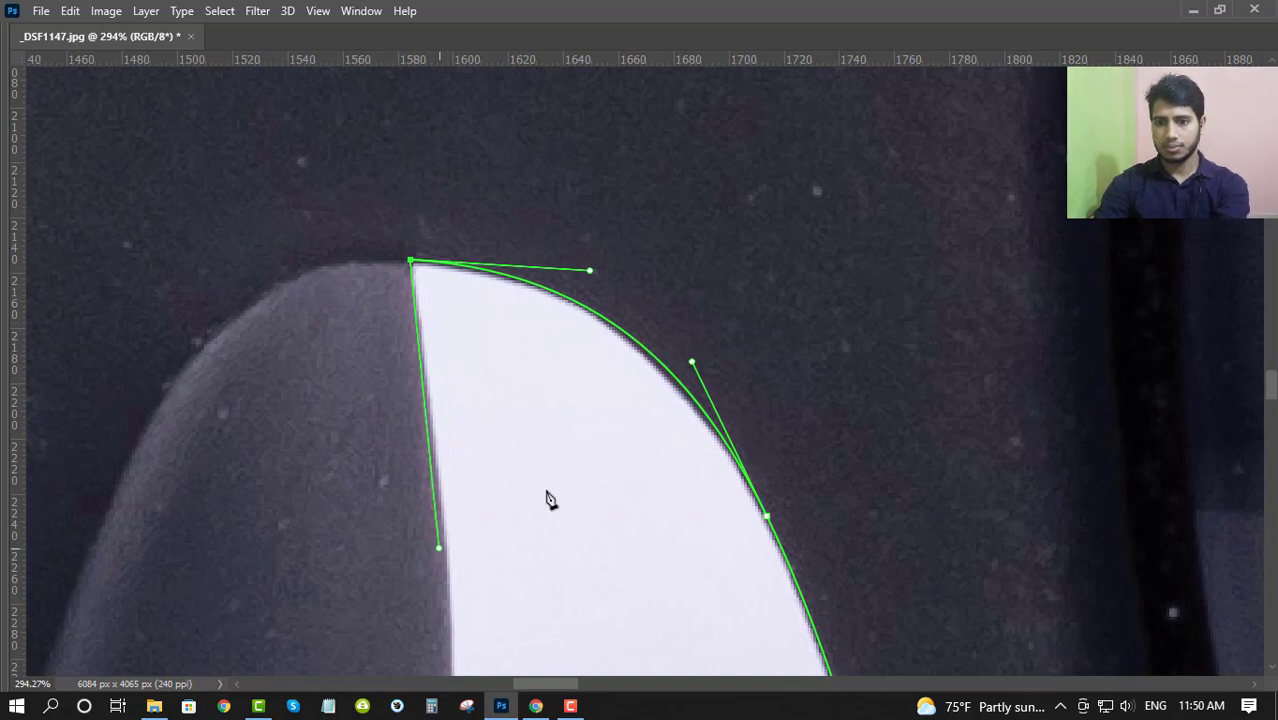
- Add two anchors to the arched segment, undoing and replacing the second, and nudge that anchor left toward the frame edge
left_click(560, 291)
left_click(678, 381)
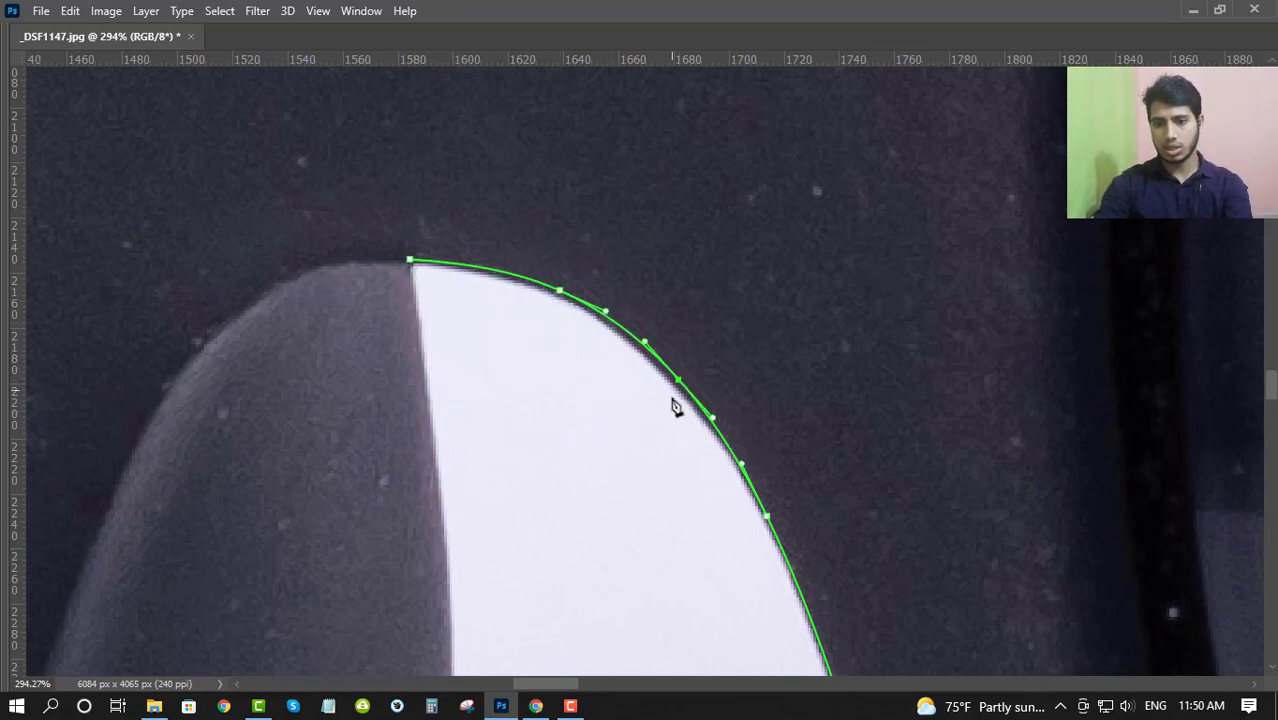
key("ctrl+z")
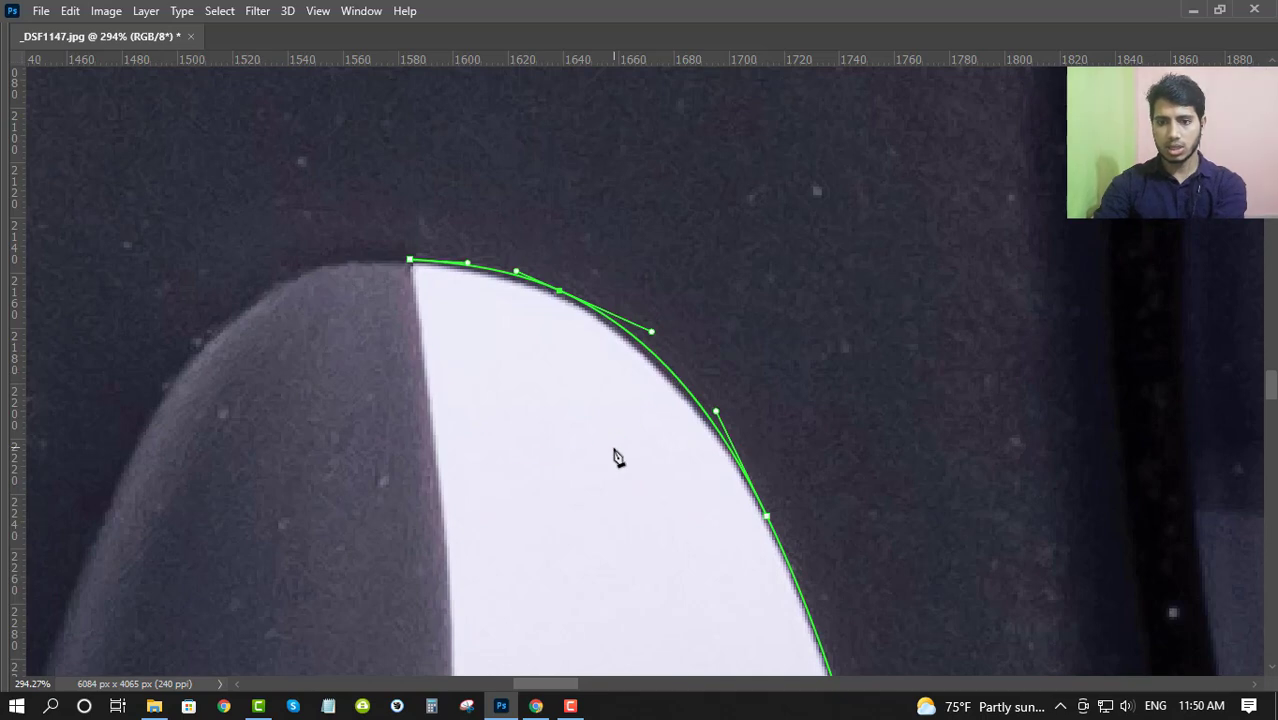
left_click(665, 365)
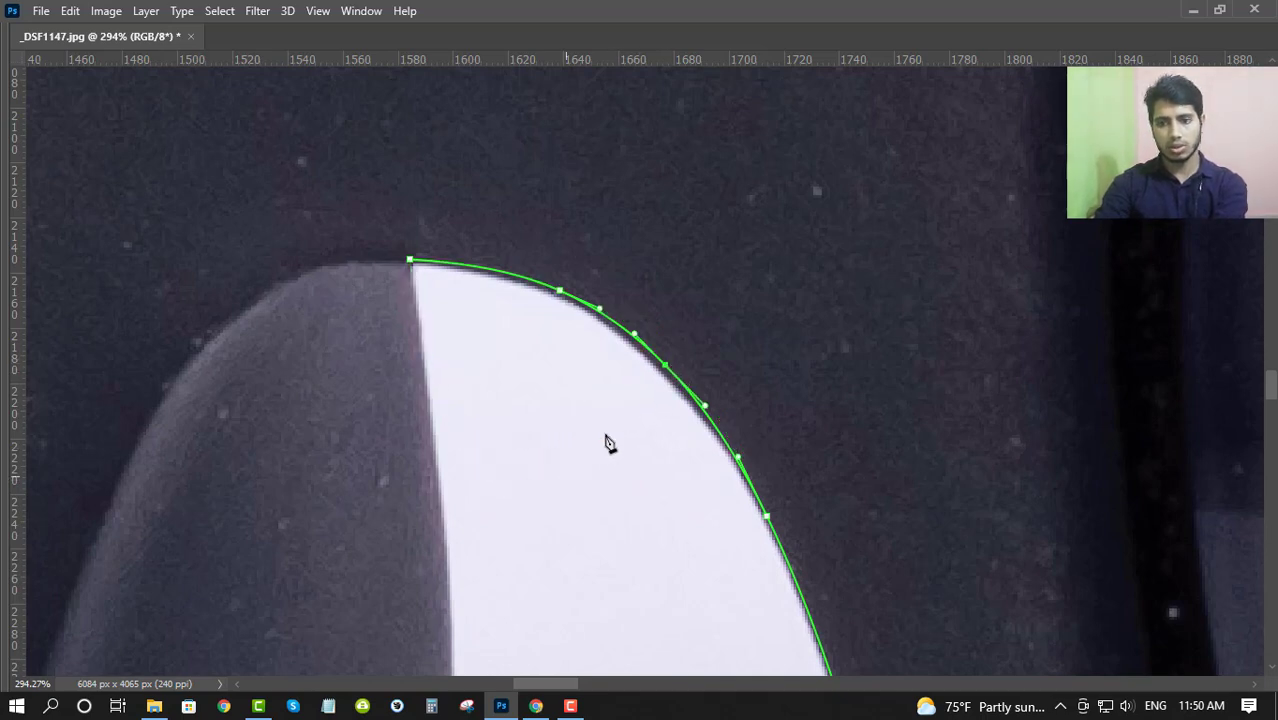
key("Left")
key("Left")
key("Left")
key("Left")
key("Left")
key("Left")
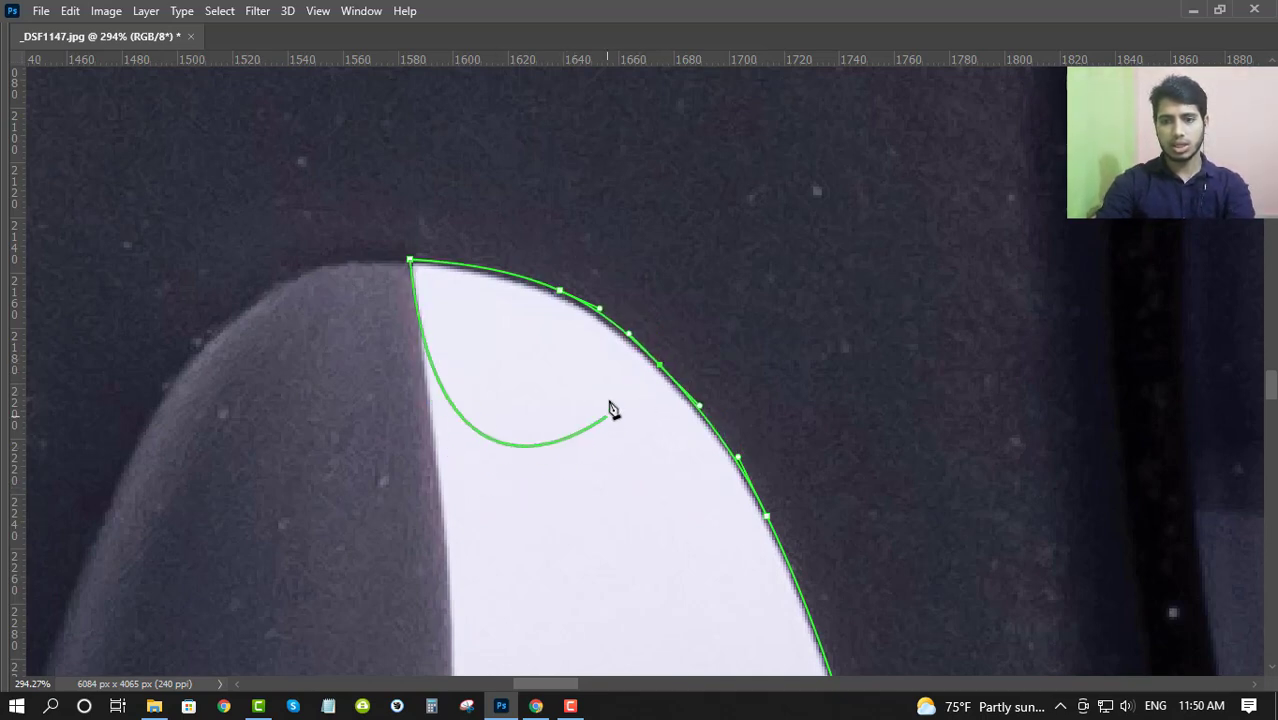
- Try adding an anchor on the arched segment with Auto Add/Delete off, undo it, and enable Auto Add/Delete
key("Tab")
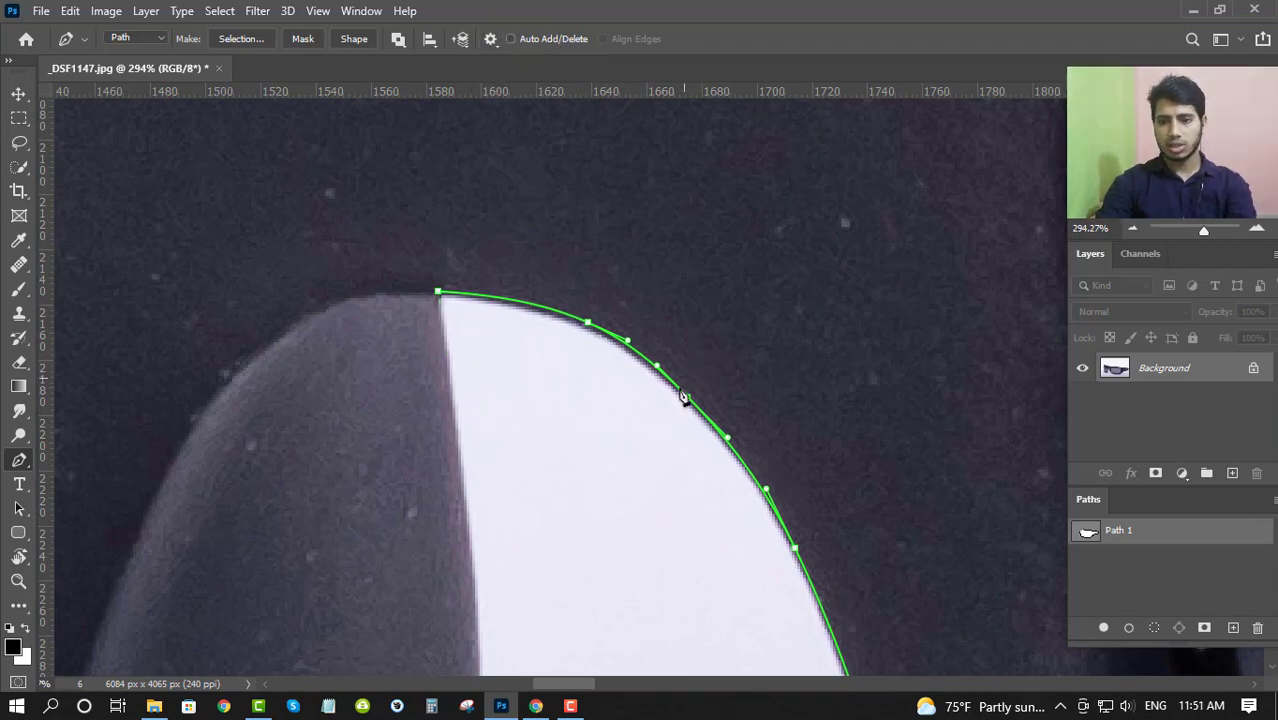
left_click_drag(647, 388, 641, 366)
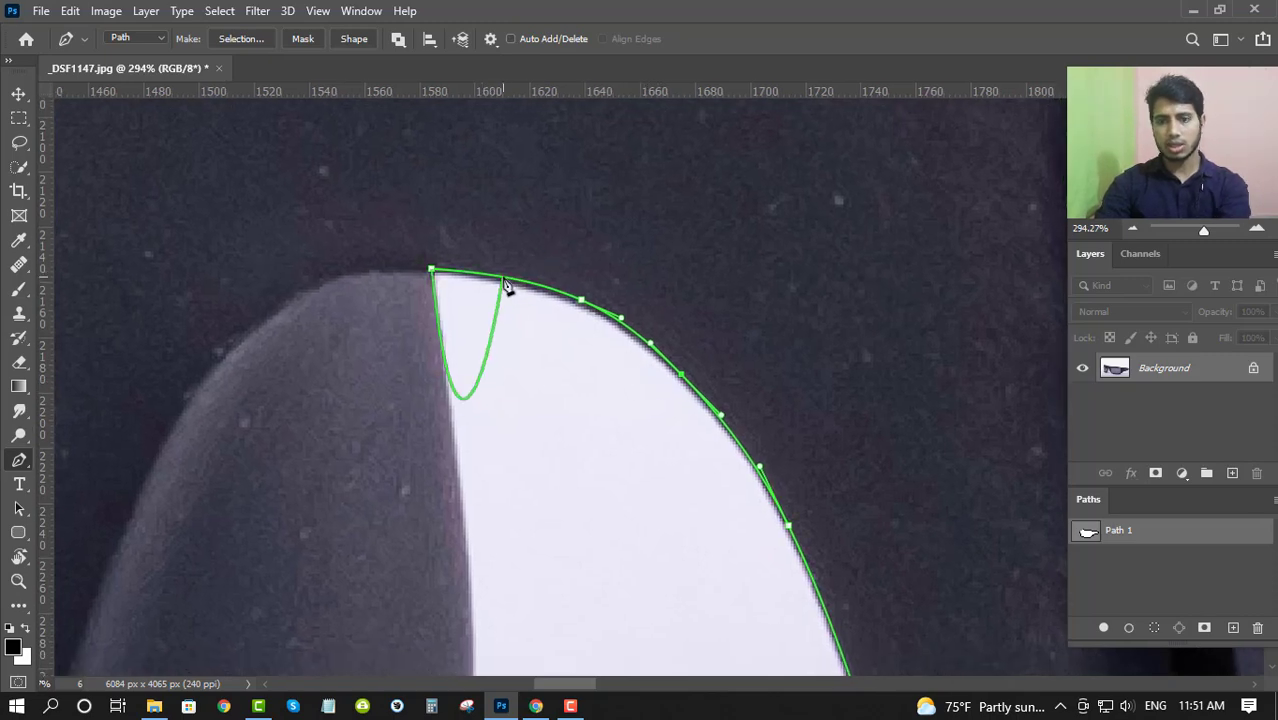
left_click(503, 277)
key("ctrl+z")
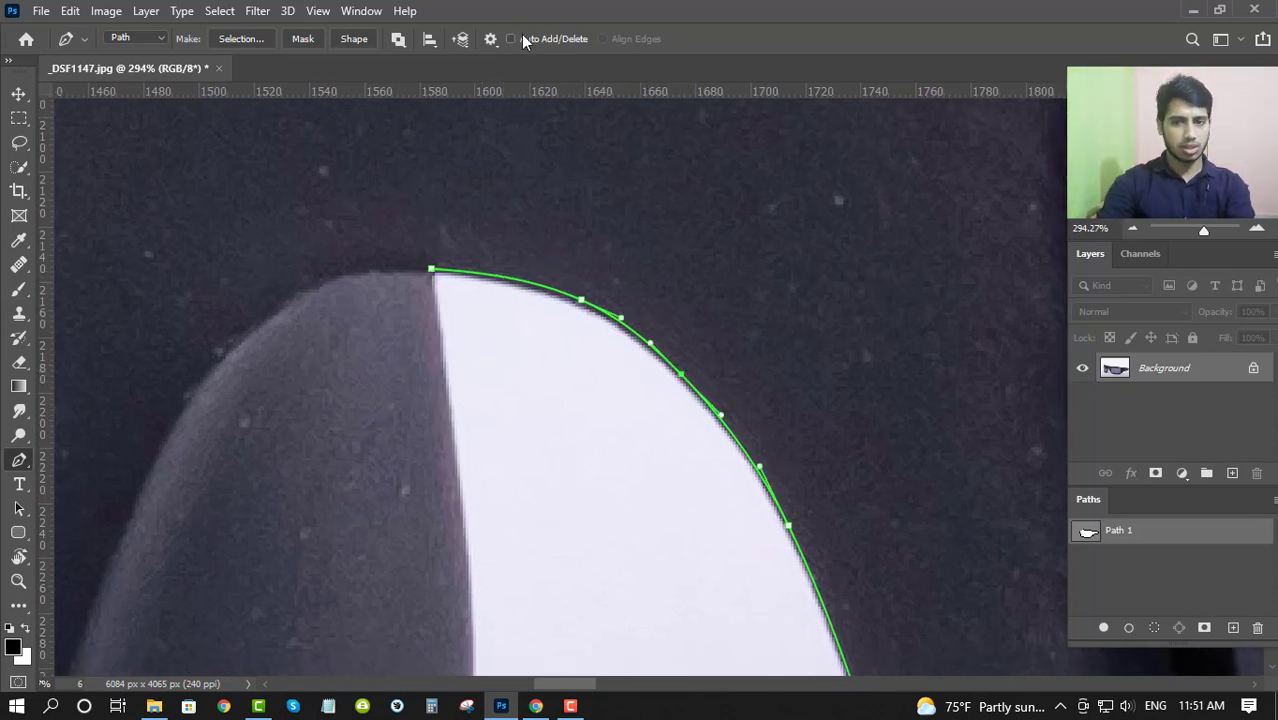
left_click(519, 38)
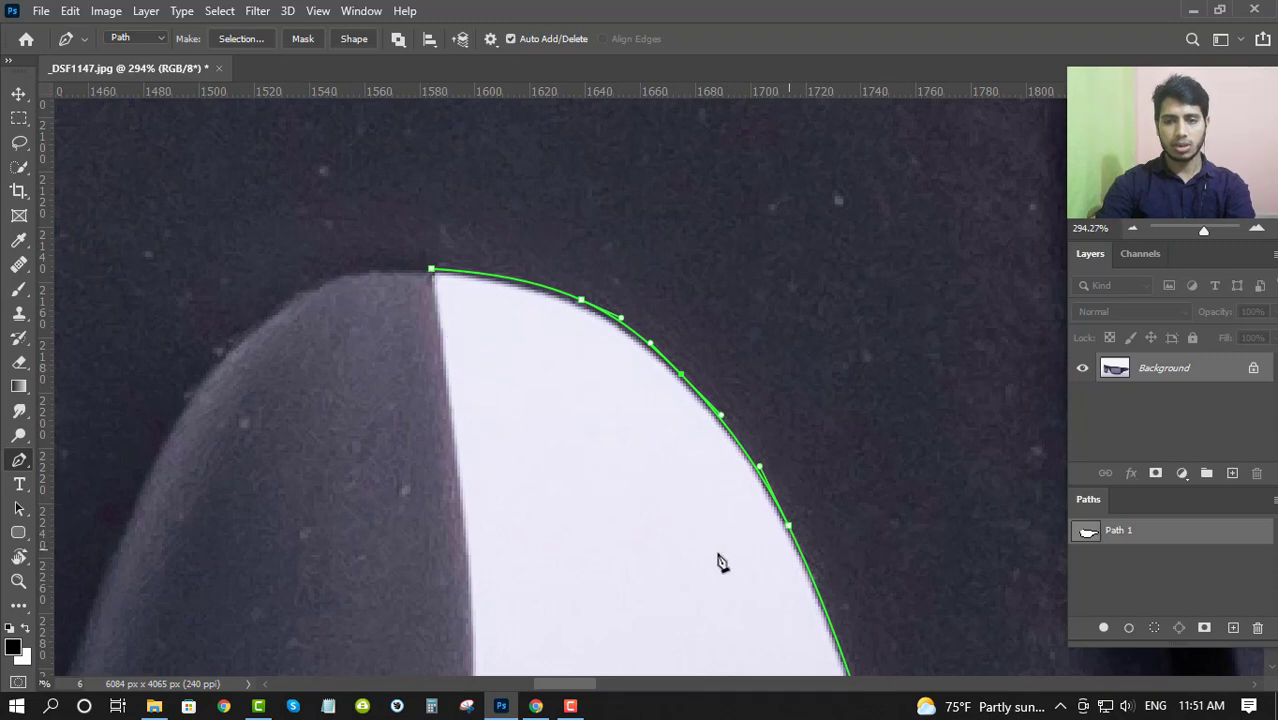
- Try placing a long-handled anchor far down the temple's curved inner edge, and undo it
left_click_drag(493, 549, 582, 262)
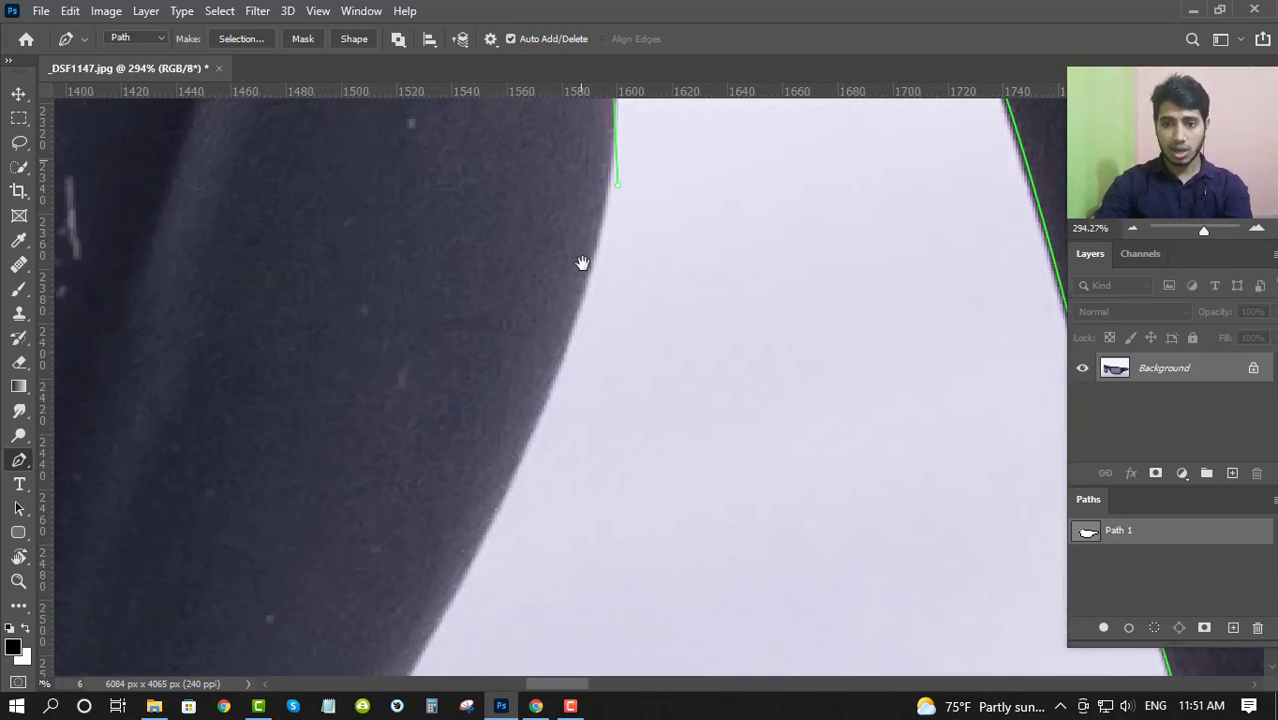
left_click_drag(561, 335, 385, 656)
key("ctrl+z")
- Try extending the path from the arch's corner with anchors at the long handle's end and farther down the temple edge, and undo
left_click_drag(432, 434, 405, 617)
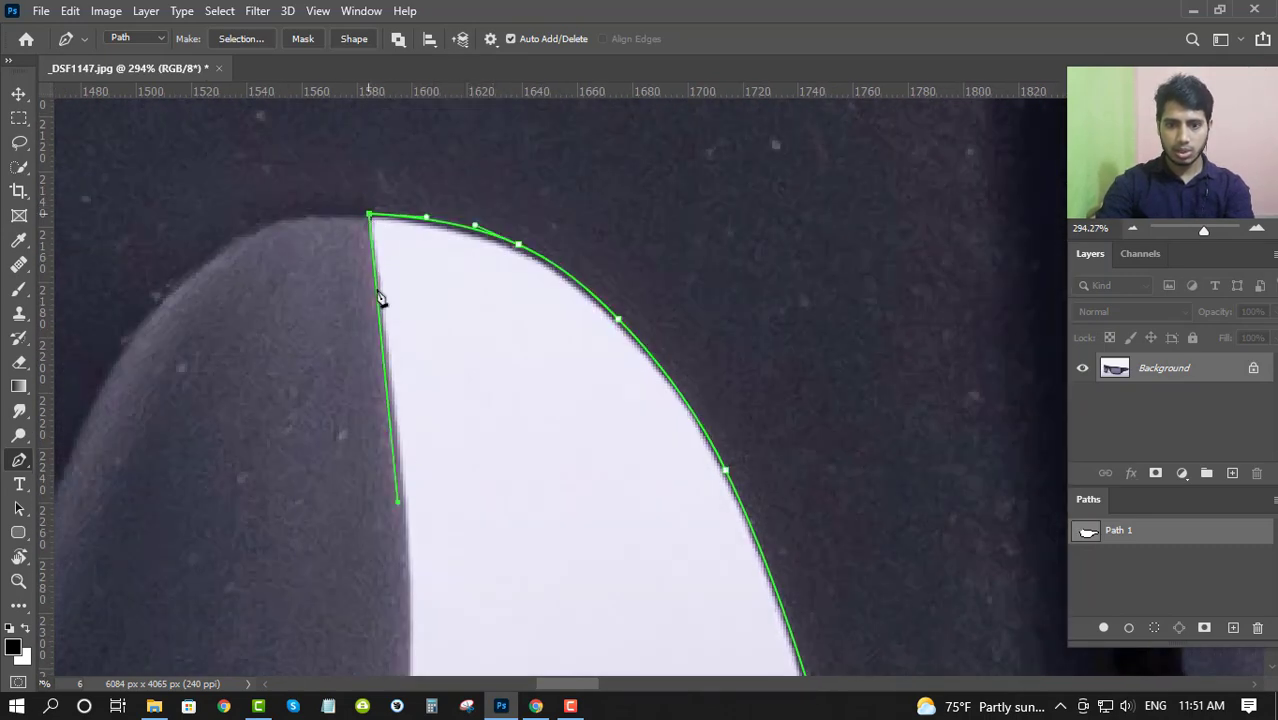
left_click(398, 503)
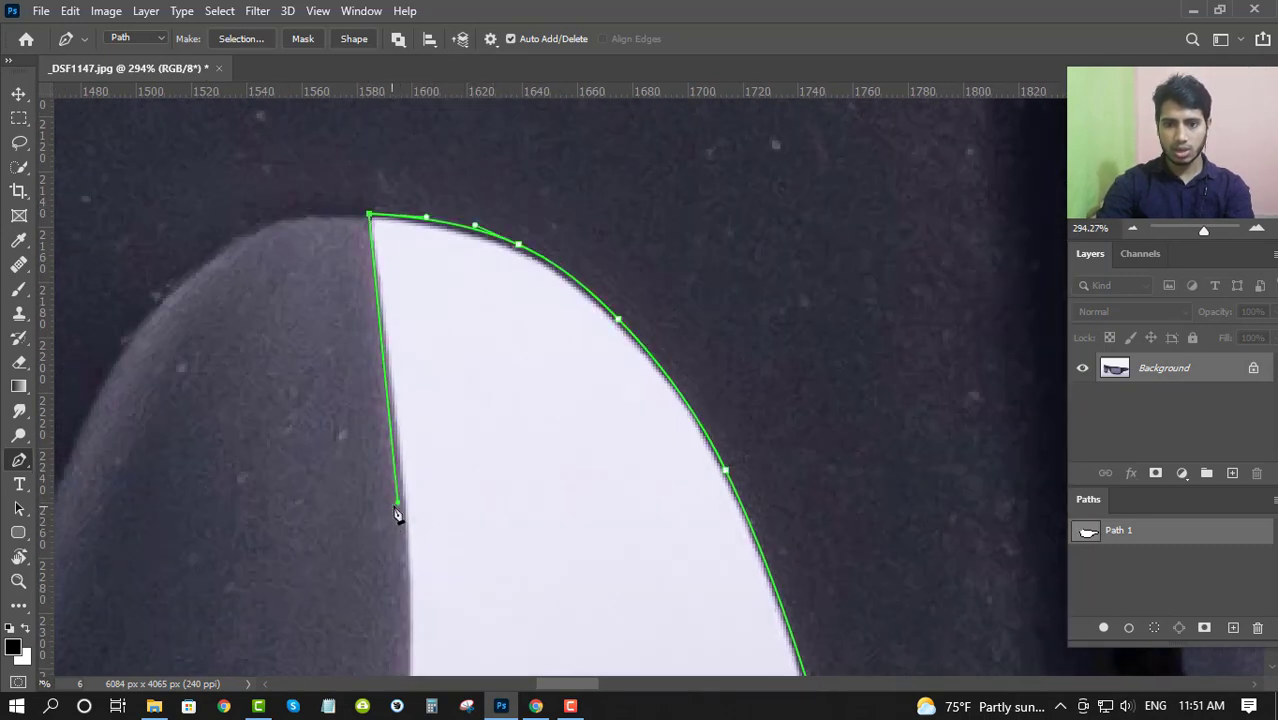
left_click_drag(397, 513, 432, 255)
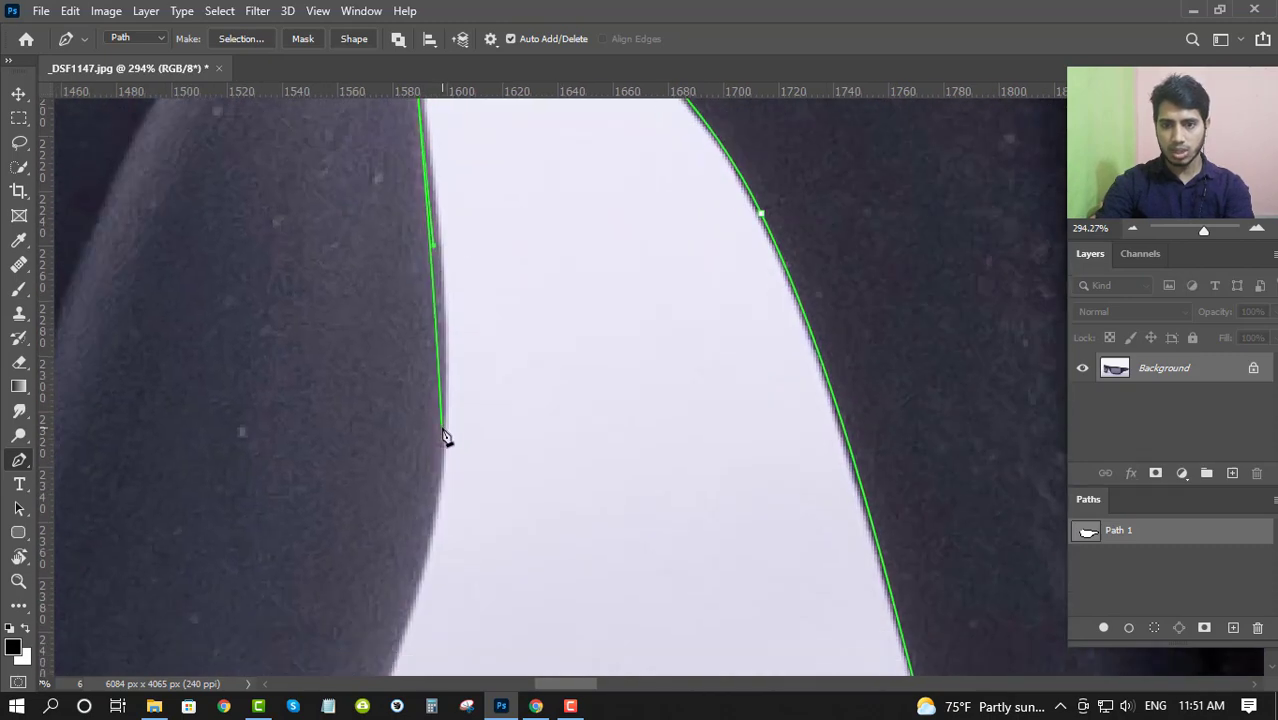
left_click_drag(430, 492, 452, 370)
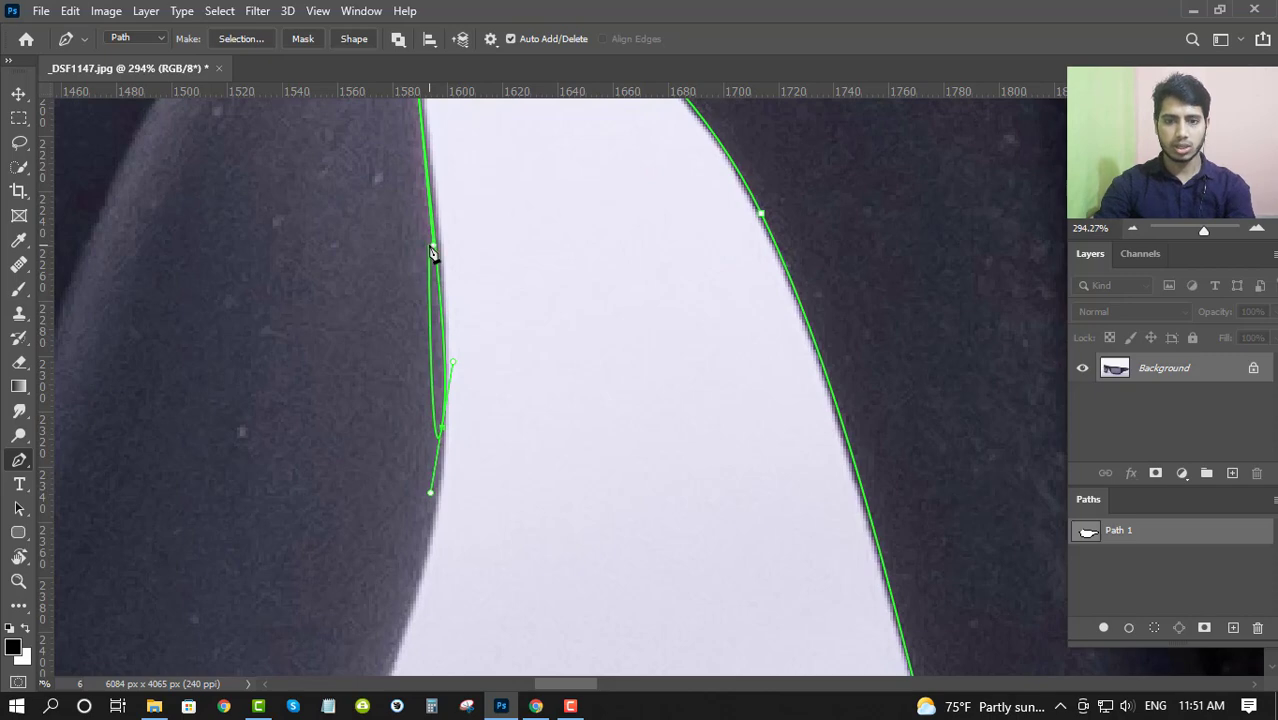
key("ctrl+z")
- Try fitting one curved segment from the arch's corner down the temple's inner edge, and undo it
left_click_drag(457, 453, 470, 613)
key("Escape")
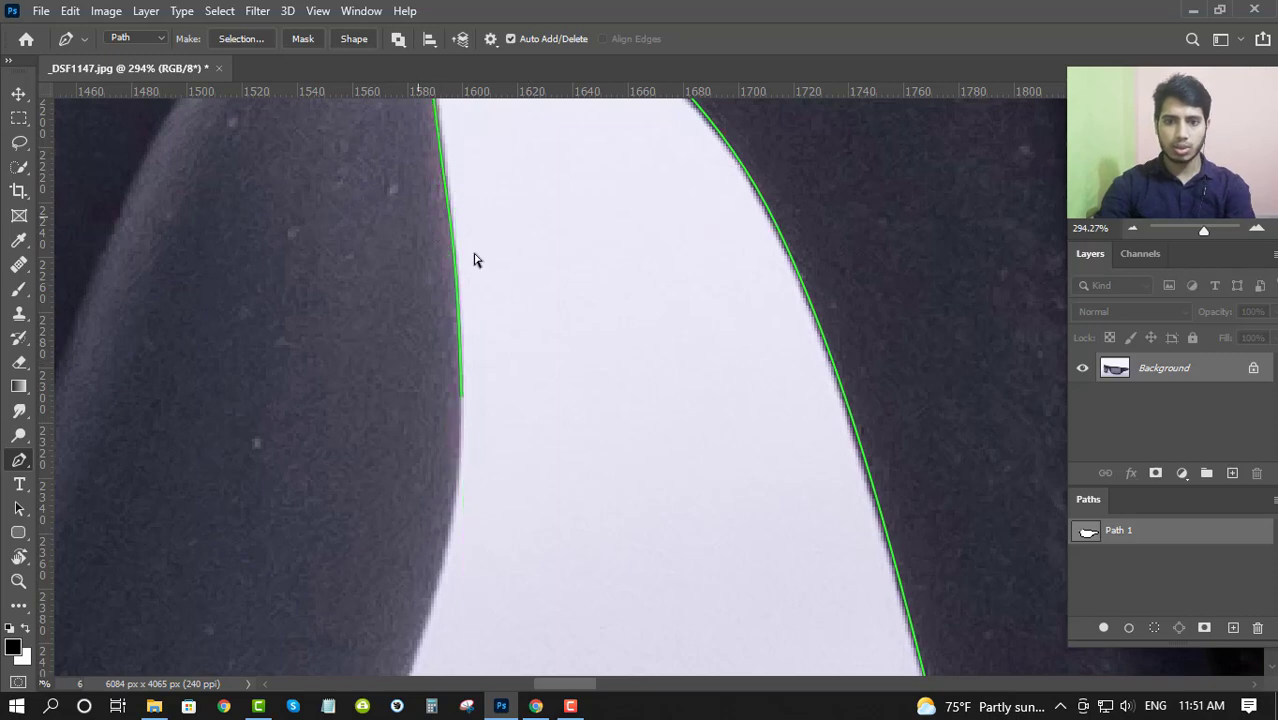
left_click_drag(475, 255, 492, 264)
key("ctrl+z")
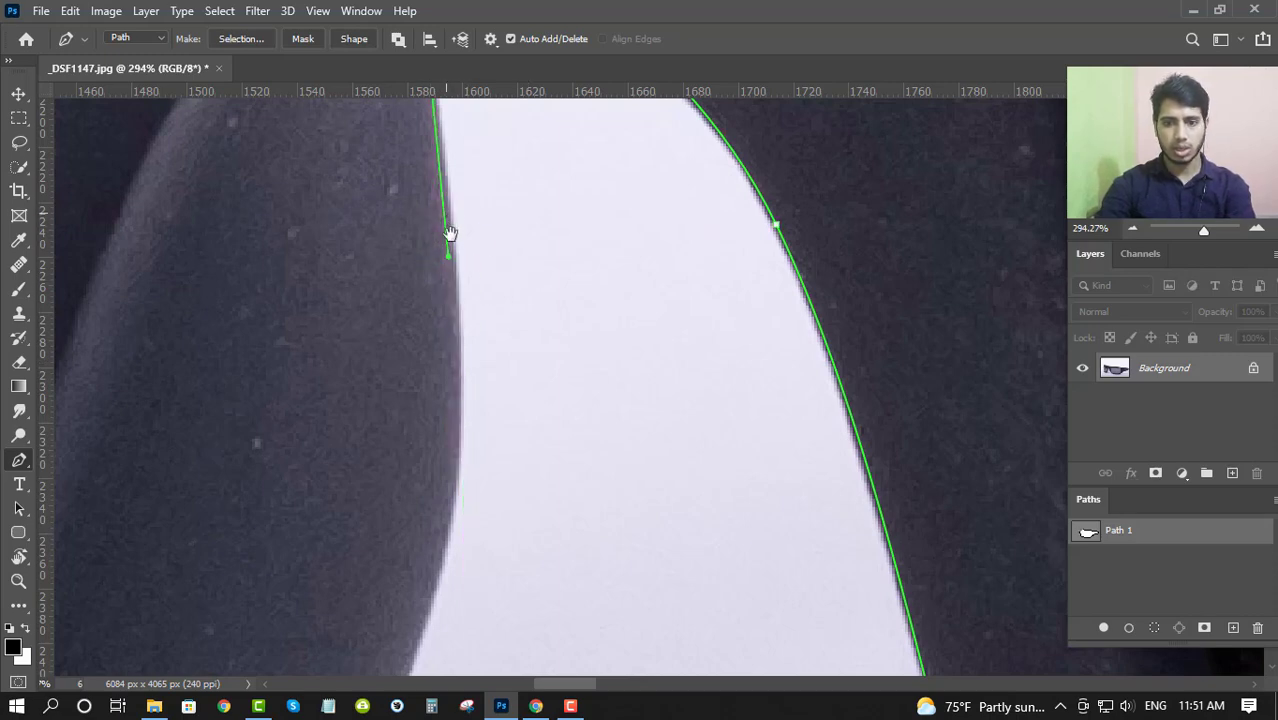
left_click_drag(468, 411, 519, 265)
left_click_drag(507, 172, 470, 357)
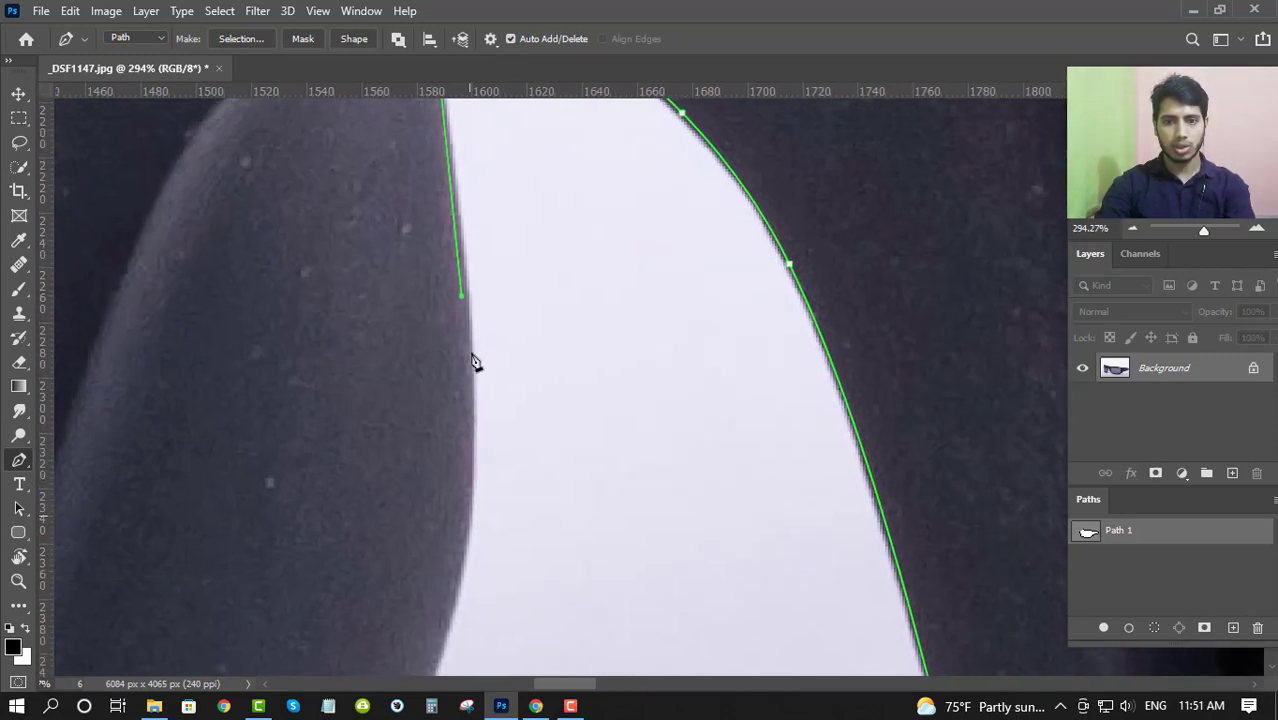
- Extend the path with curved anchors from the nose arch's corner down the inner edge of the smaller lens frame
left_click_drag(467, 300, 475, 397)
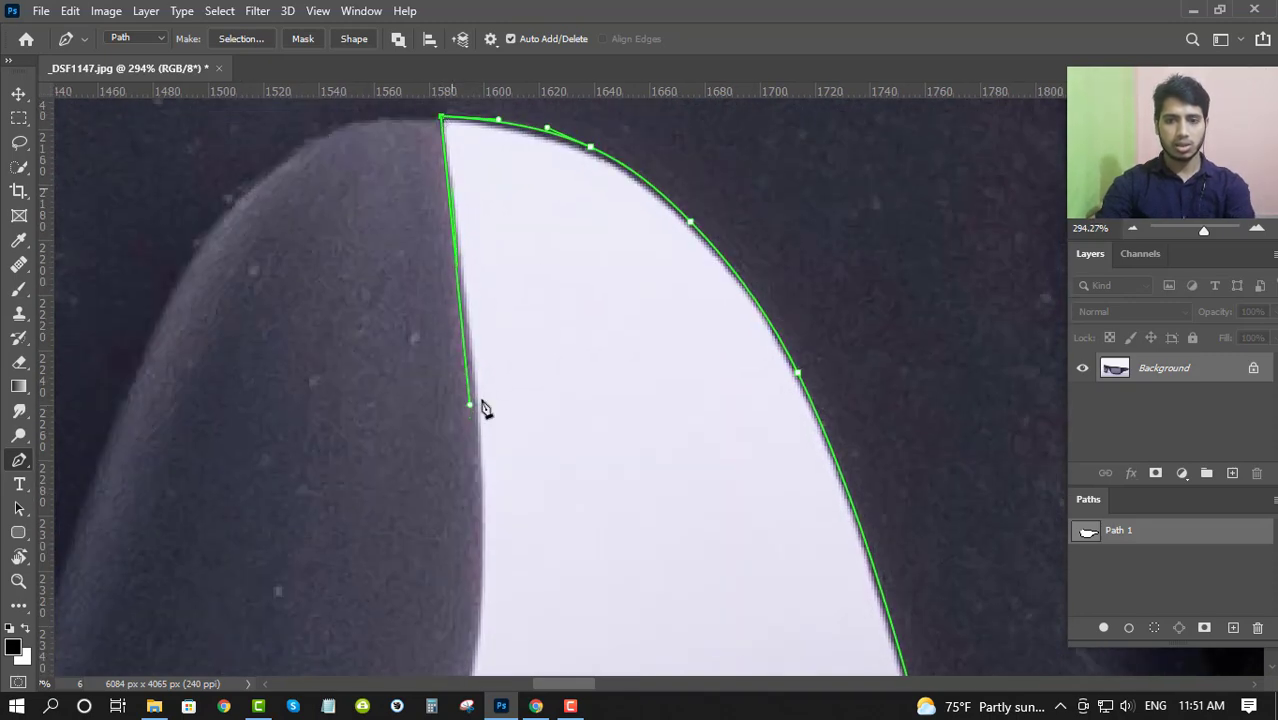
left_click_drag(448, 492, 470, 320)
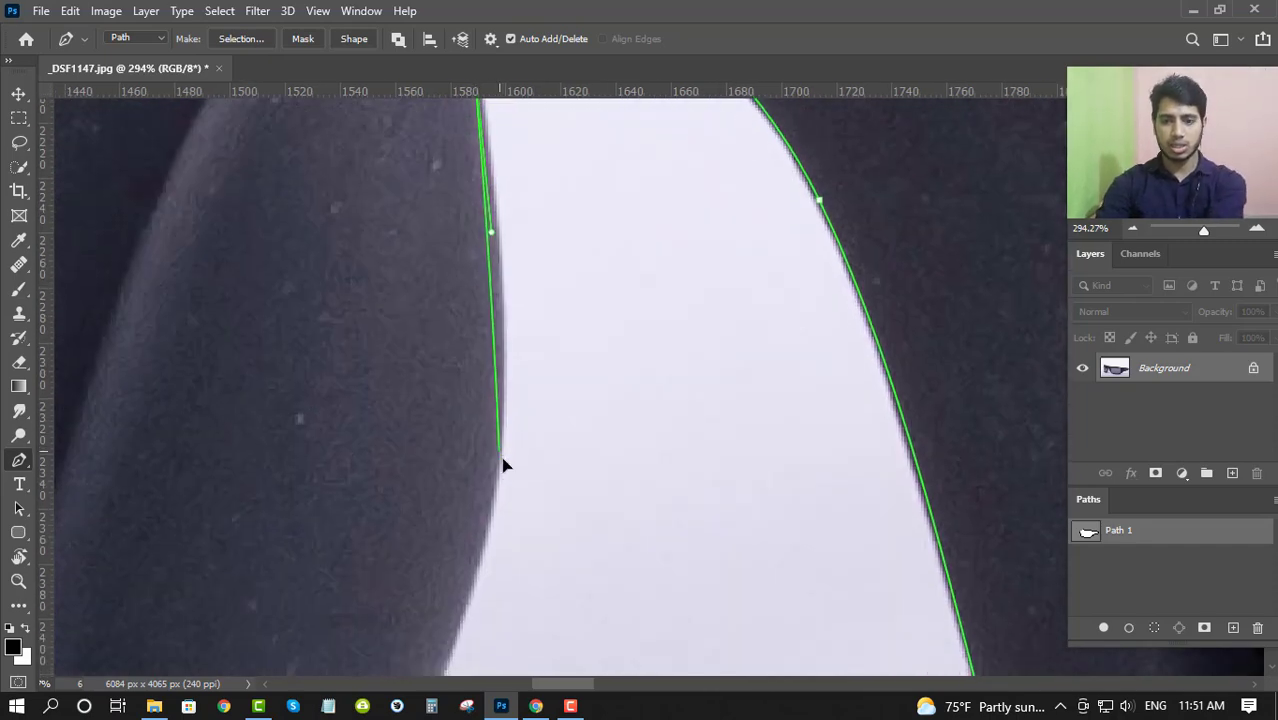
left_click_drag(503, 462, 721, 163)
key("ctrl+z")
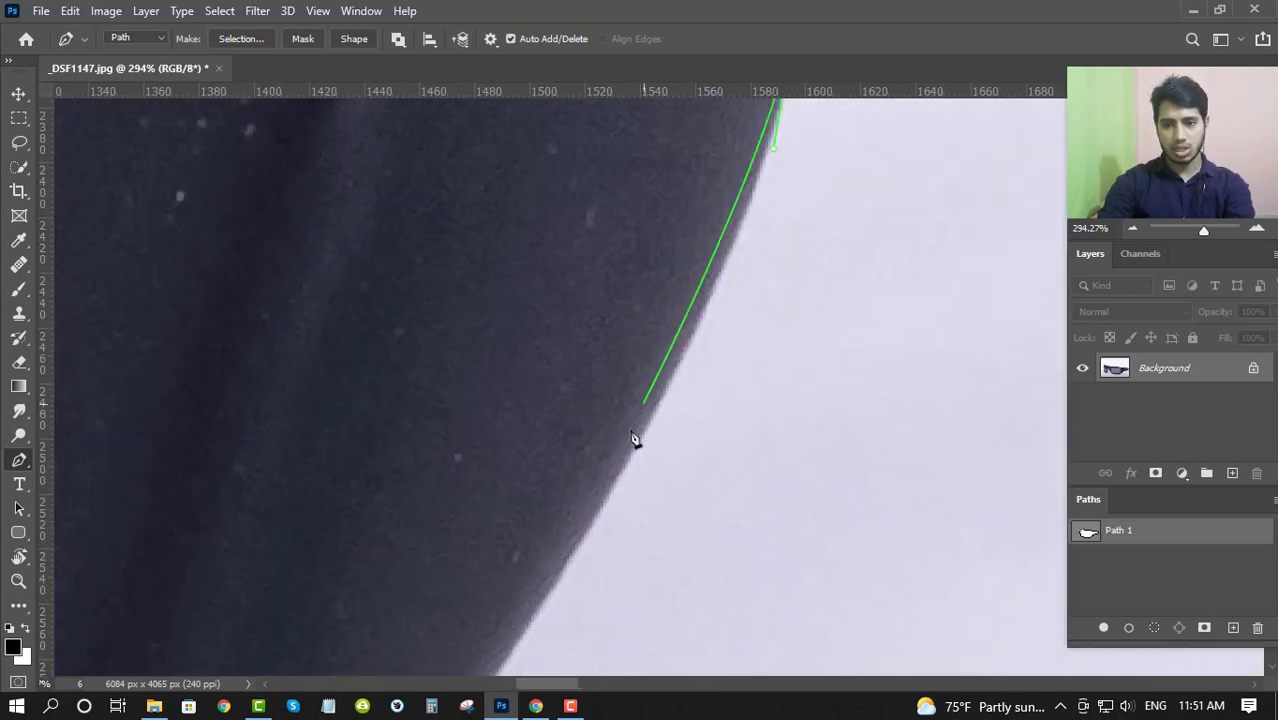
left_click_drag(611, 484, 479, 681)
scroll(432, 645, "down", 4)
left_click_drag(428, 645, 834, 229)
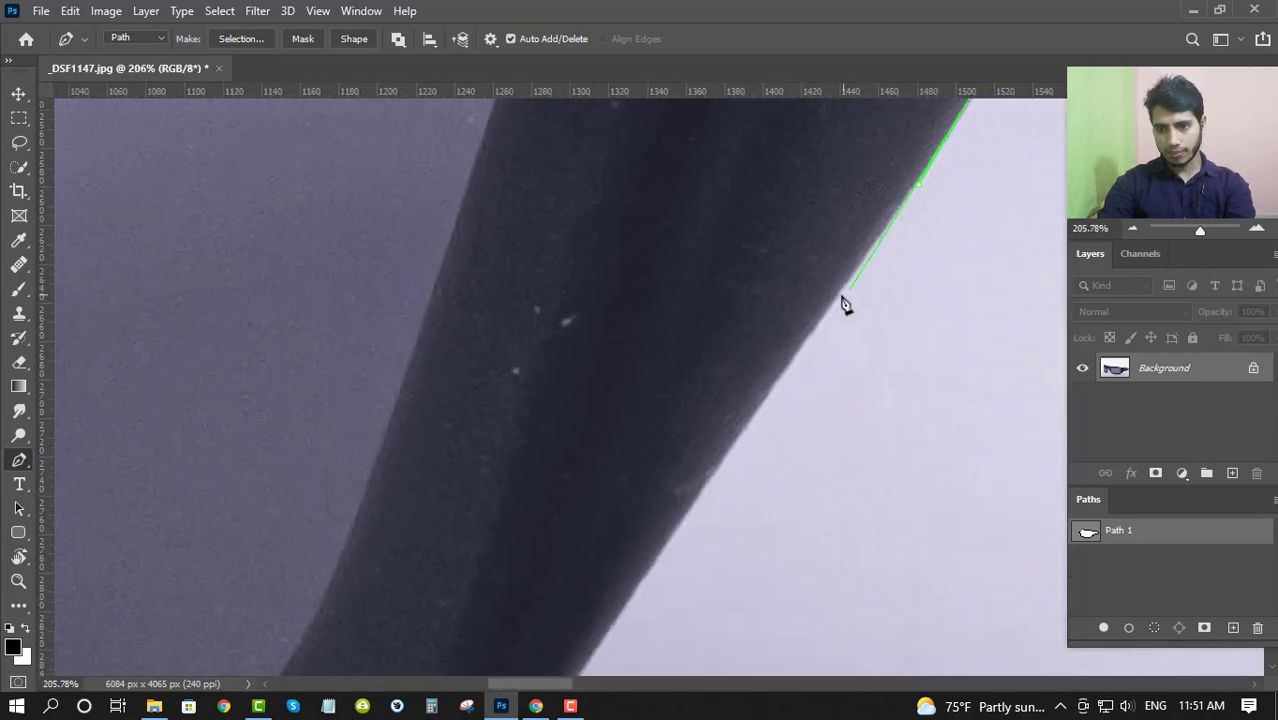
- Trace the straight lower stretch of the smaller lens frame's inner edge with anchors up to the bottom bend
scroll(820, 283, "up", 3)
left_click_drag(816, 280, 673, 178)
left_click_drag(588, 357, 483, 507)
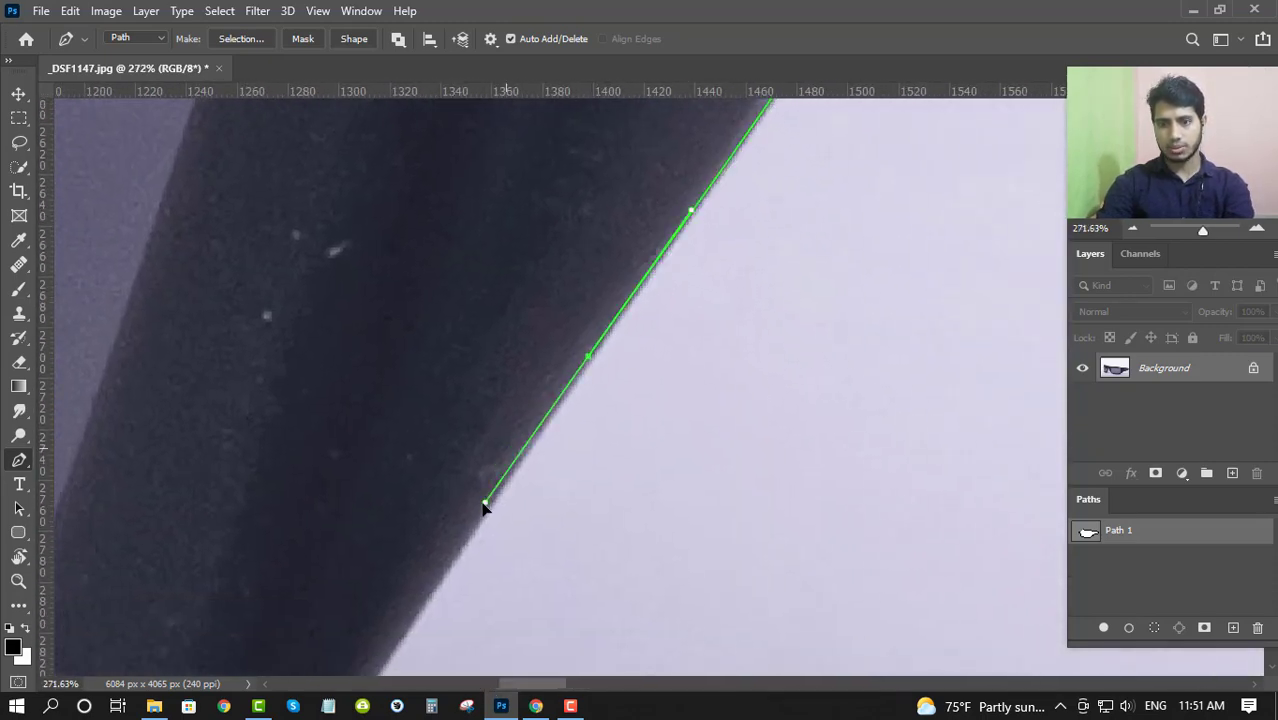
left_click_drag(412, 587, 668, 145)
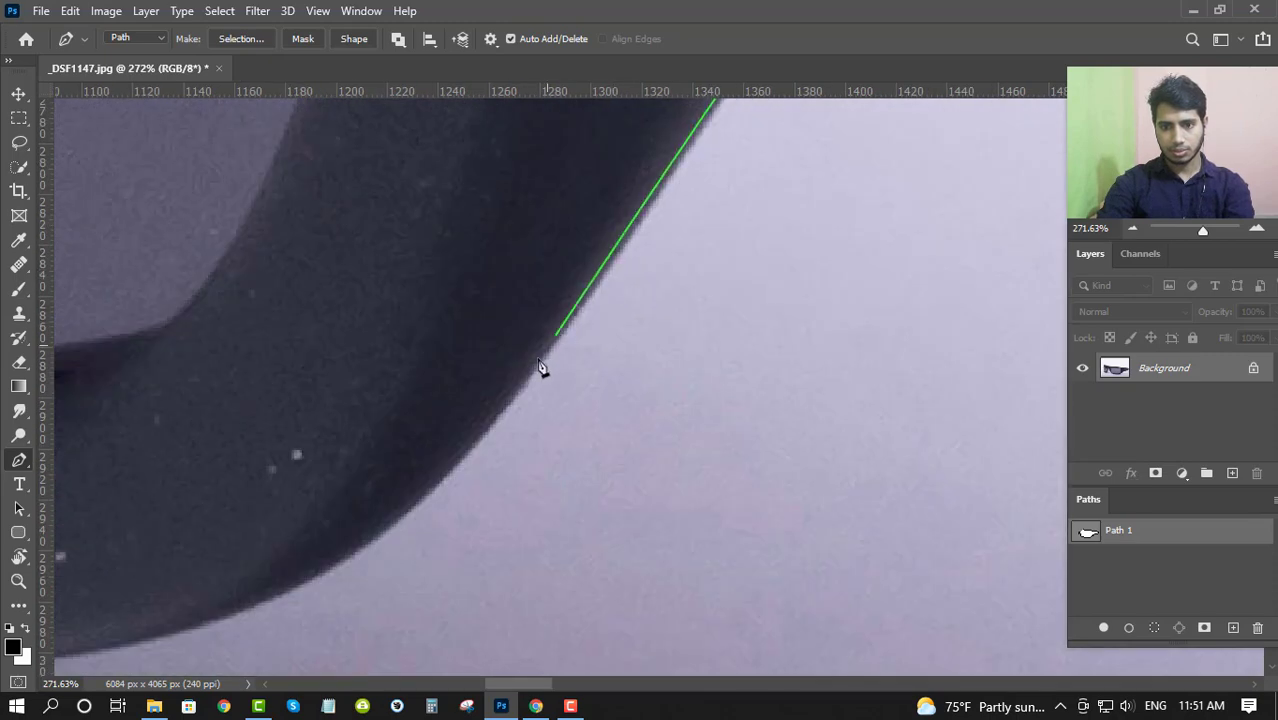
left_click_drag(524, 380, 409, 522)
- Continue the path around the bottom bend and along the lower rim of the smaller lens frame
left_click_drag(415, 432, 699, 365)
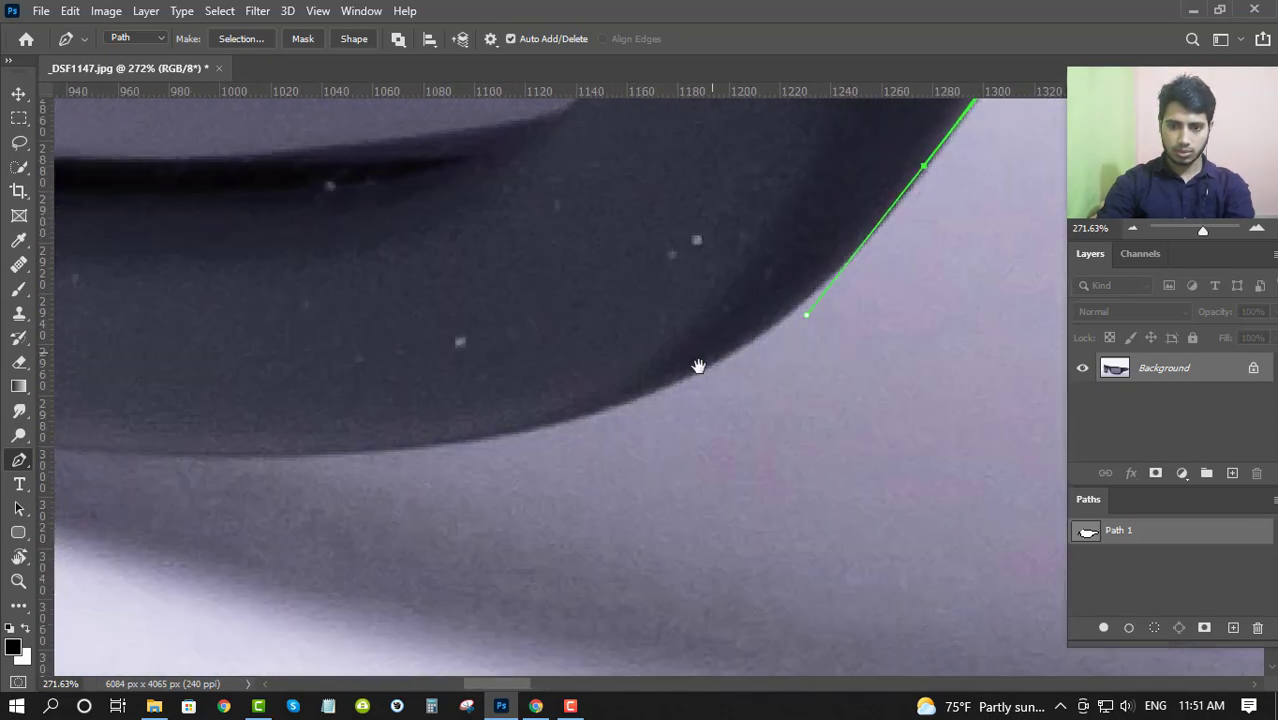
left_click_drag(528, 438, 822, 442)
left_click_drag(544, 406, 253, 332)
left_click_drag(417, 366, 742, 692)
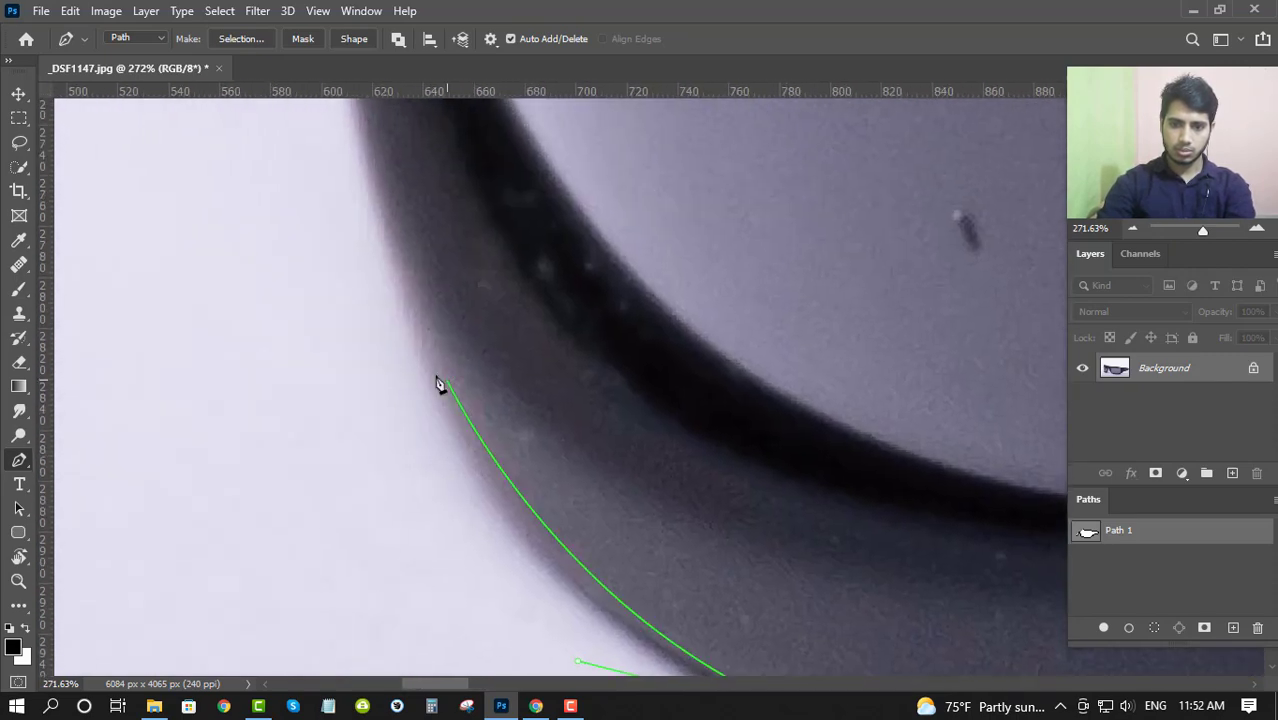
- Trace the smaller lens frame's outer side edge from the lower curve up to just below the top corner
left_click_drag(398, 326, 363, 171)
scroll(369, 171, "down", 4)
left_click_drag(392, 304, 427, 480)
scroll(428, 440, "up", 3)
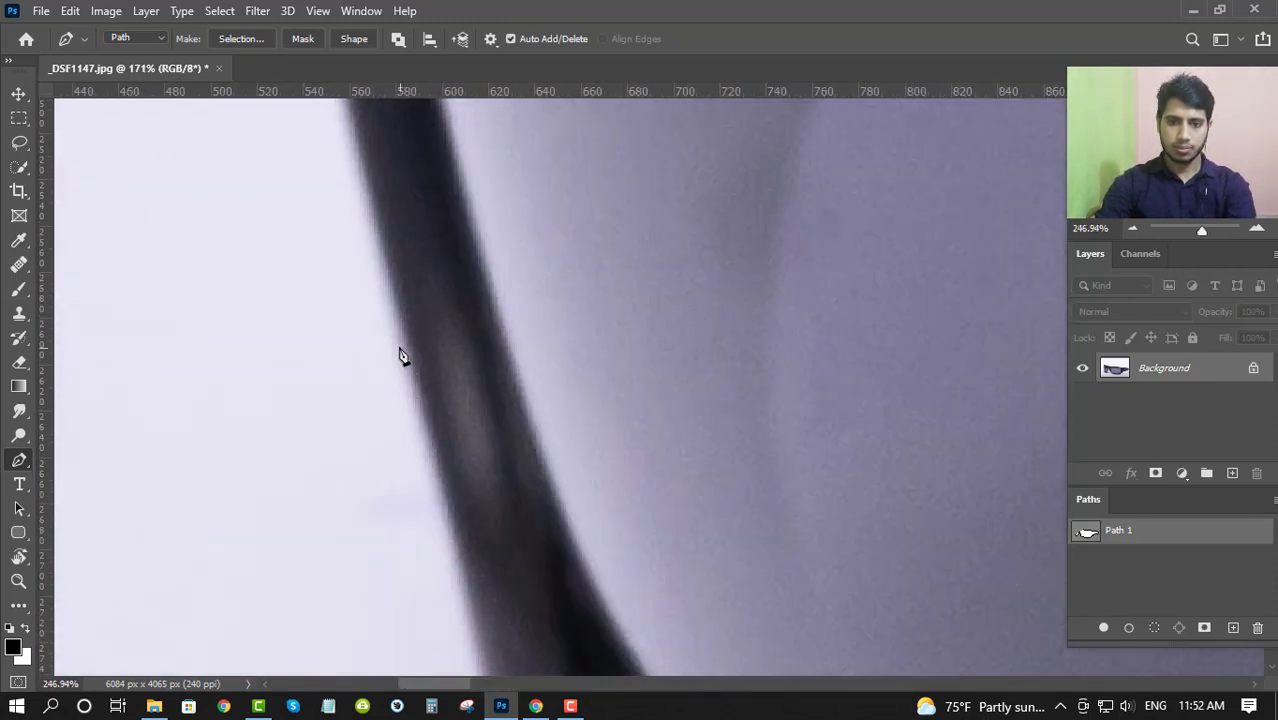
left_click_drag(352, 155, 451, 434)
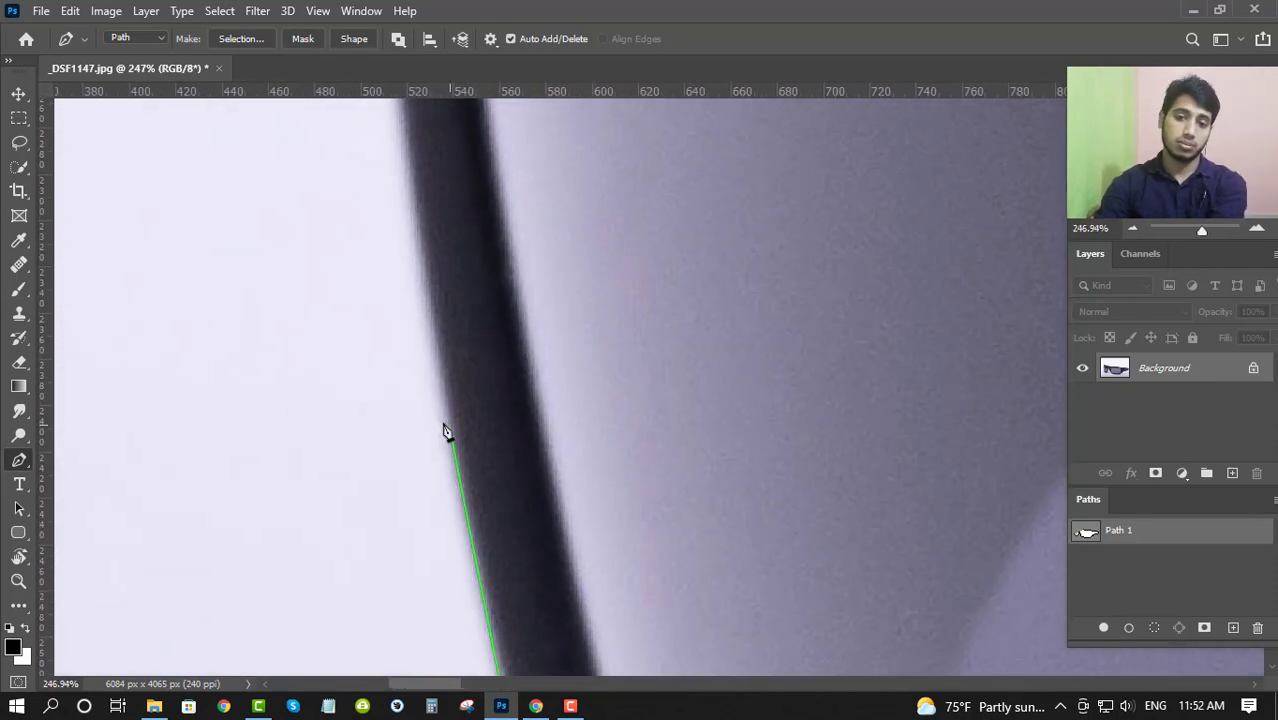
left_click_drag(425, 289, 543, 668)
scroll(427, 191, "down", 3)
left_click_drag(485, 363, 511, 674)
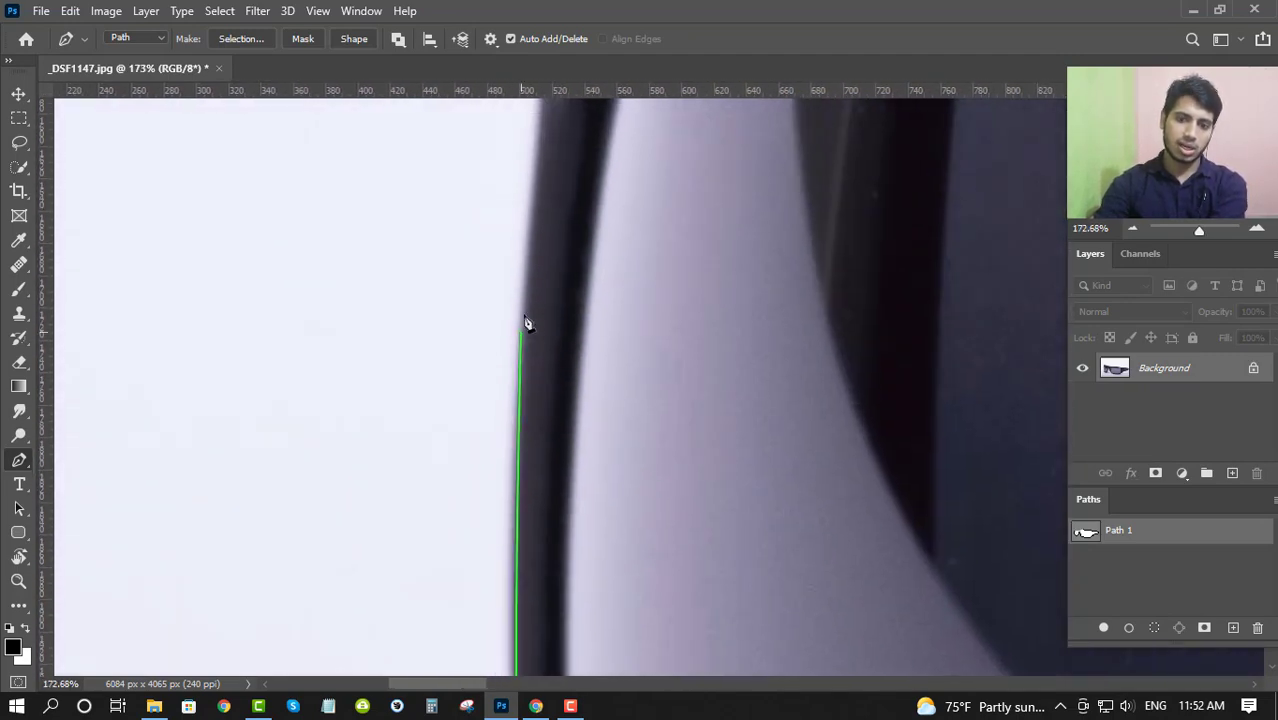
left_click_drag(521, 329, 536, 152)
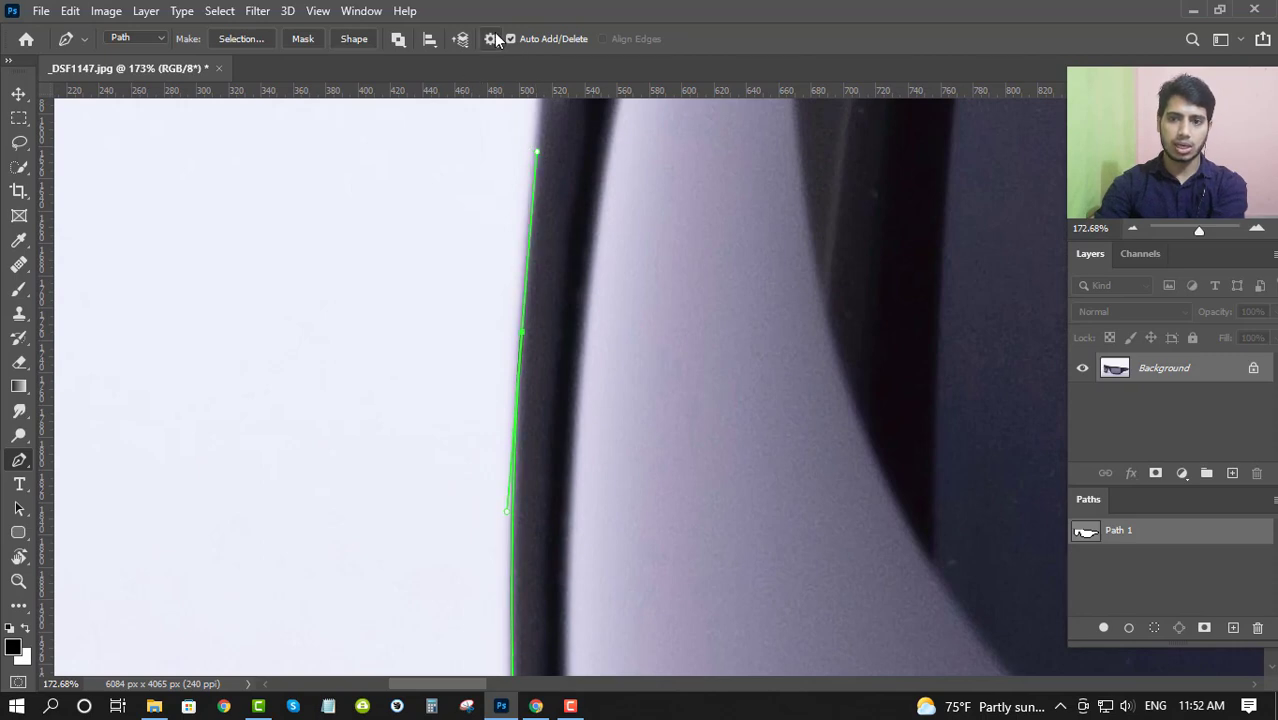
- Set the path display color to Magenta
left_click(491, 38)
left_click(515, 105)
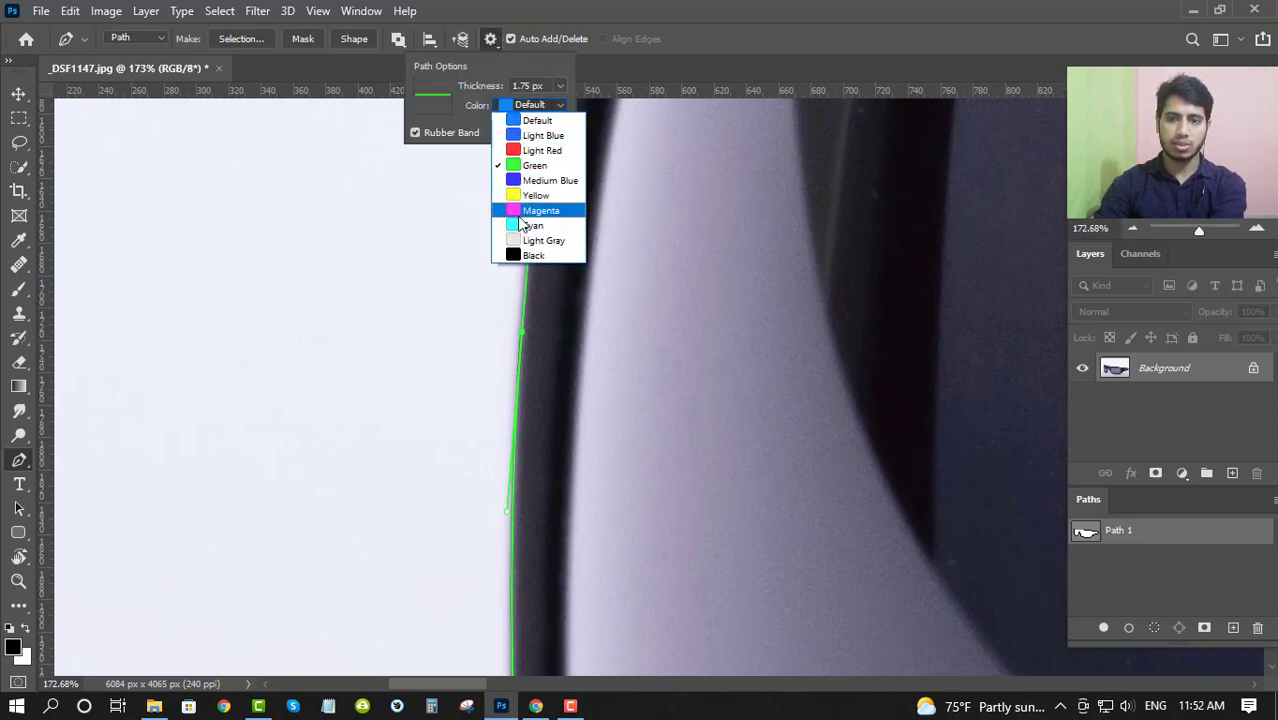
left_click(521, 214)
- Trace around the frame's rounded upper outer corner and onto the long sloping top edge
scroll(582, 302, "up", 5)
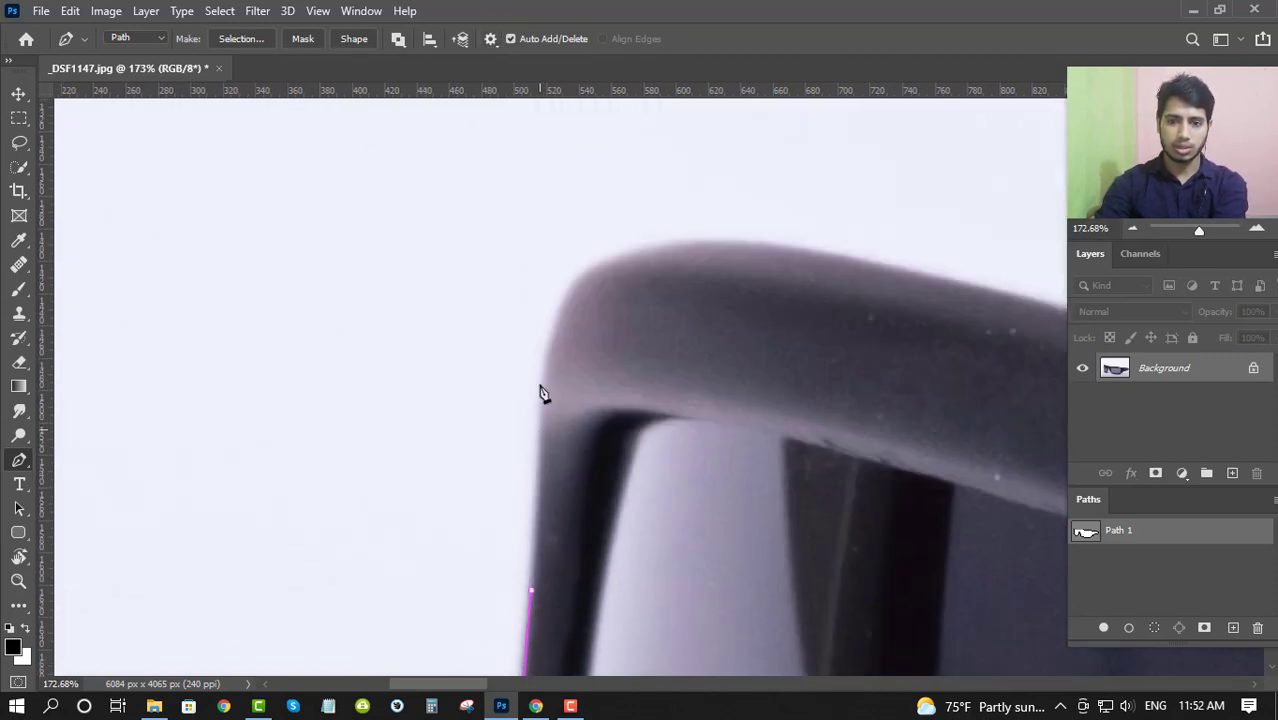
left_click_drag(540, 430, 541, 338)
left_click_drag(630, 268, 384, 303)
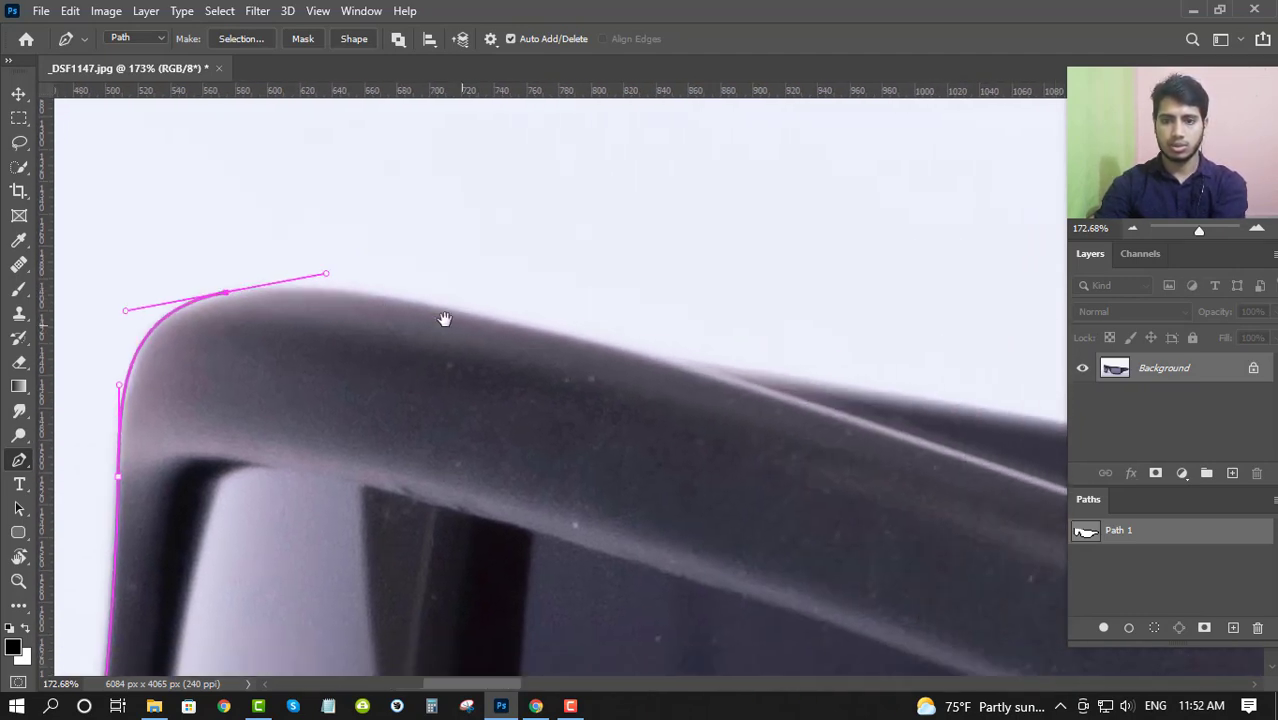
left_click_drag(661, 357, 456, 317)
left_click_drag(824, 406, 982, 415)
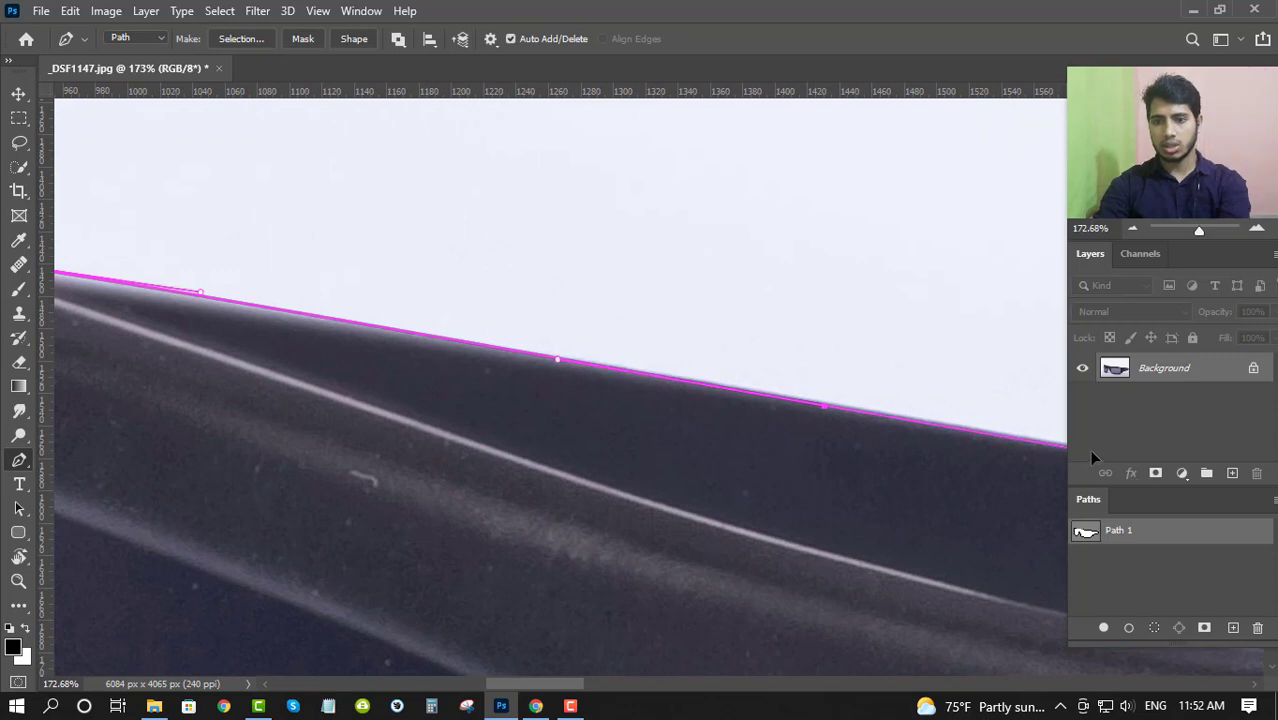
- Add anchors along the rest of the sloping top edge and close the path at its starting anchor
scroll(874, 474, "up", 3)
left_click_drag(827, 380, 468, 359)
left_click(327, 343)
left_click(688, 414)
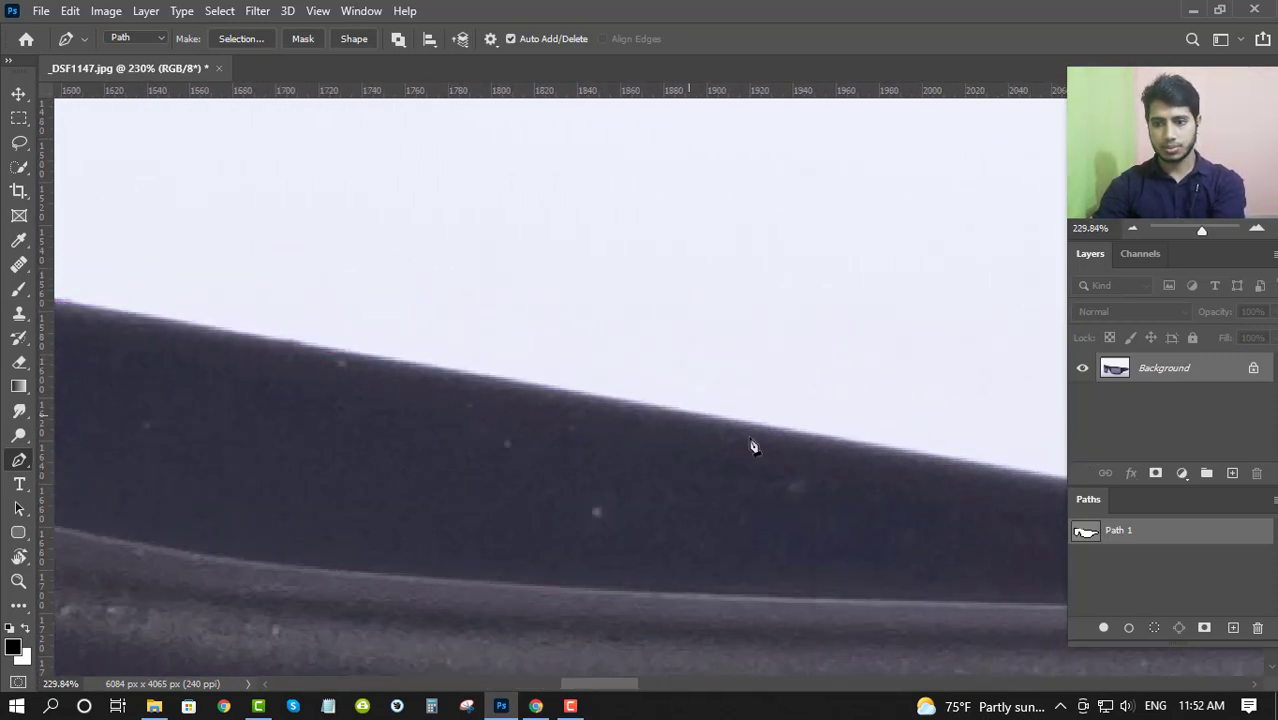
left_click(1060, 486)
left_click_drag(1004, 476, 180, 326)
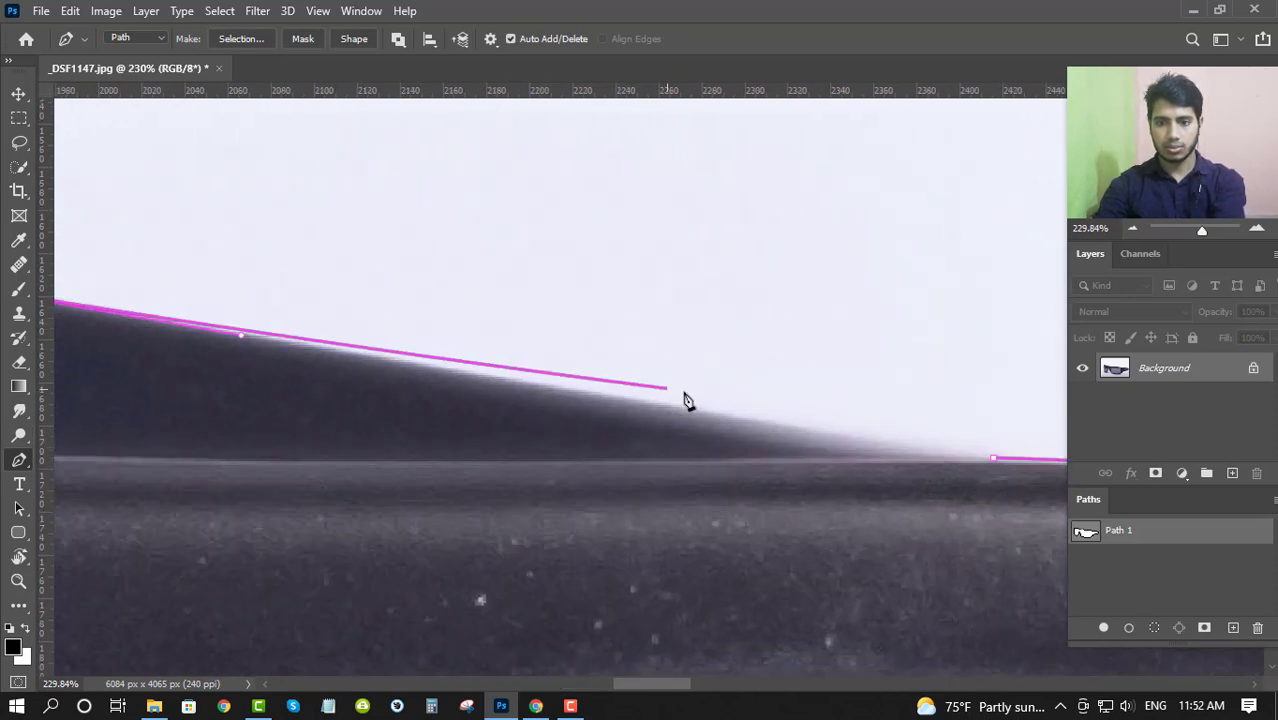
left_click(763, 421)
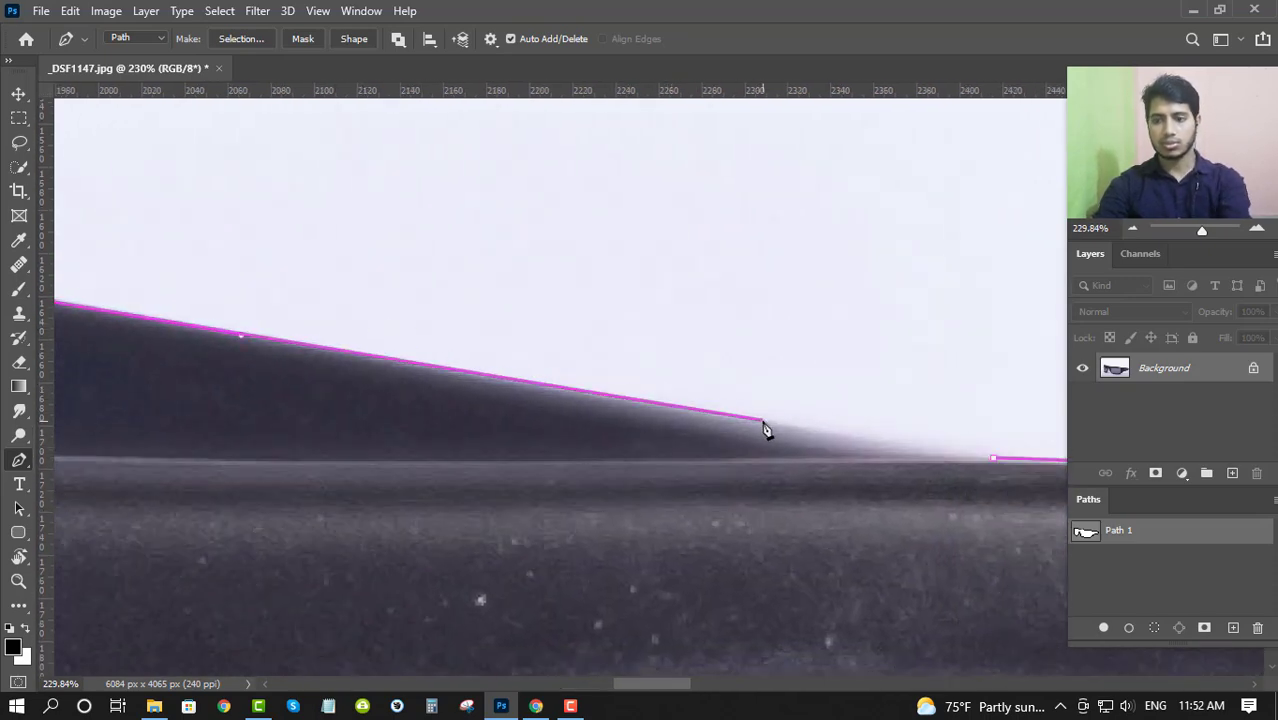
left_click(993, 458)
- Toggle Path 1's outline off and on to check it against the whole pair of sunglasses
left_click_drag(919, 425, 676, 422)
left_click_drag(1024, 482, 775, 410)
left_click(1123, 564)
left_click(1100, 531)
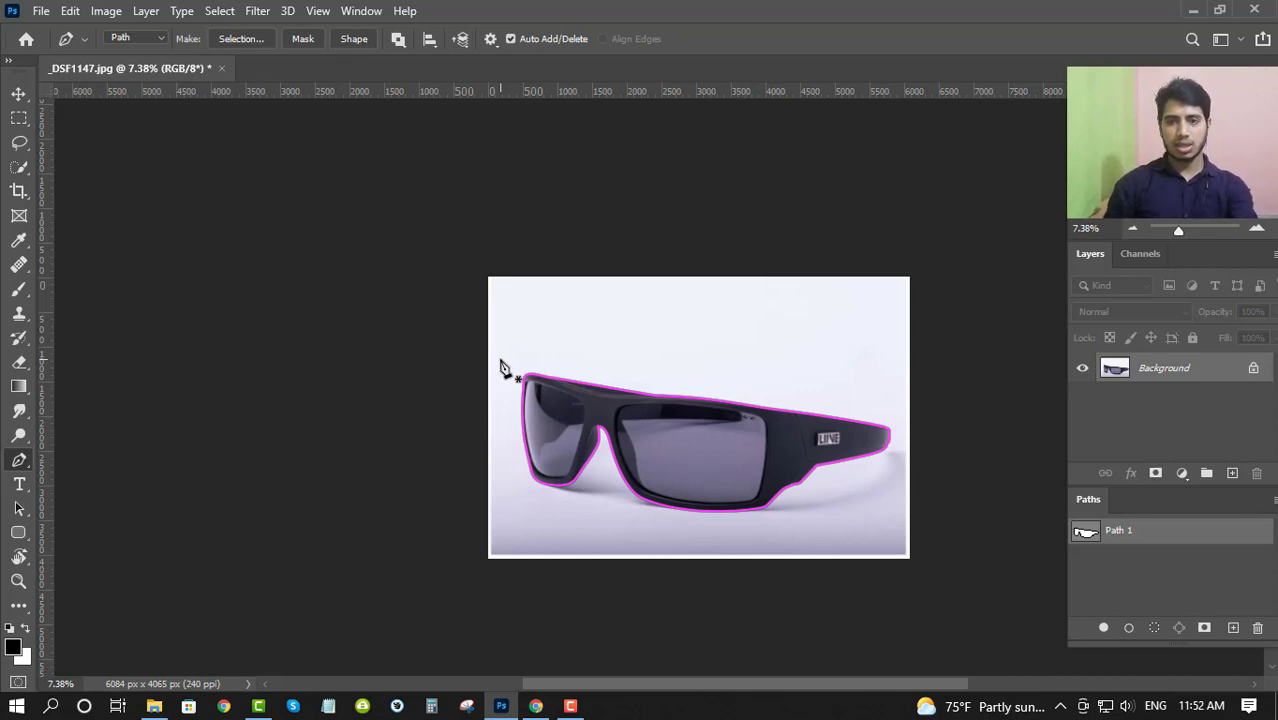
- Save the image as a JPEG over the existing _DSF1147.jpg at Maximum quality 12 with Baseline ("Standard") format
key("ctrl+s")
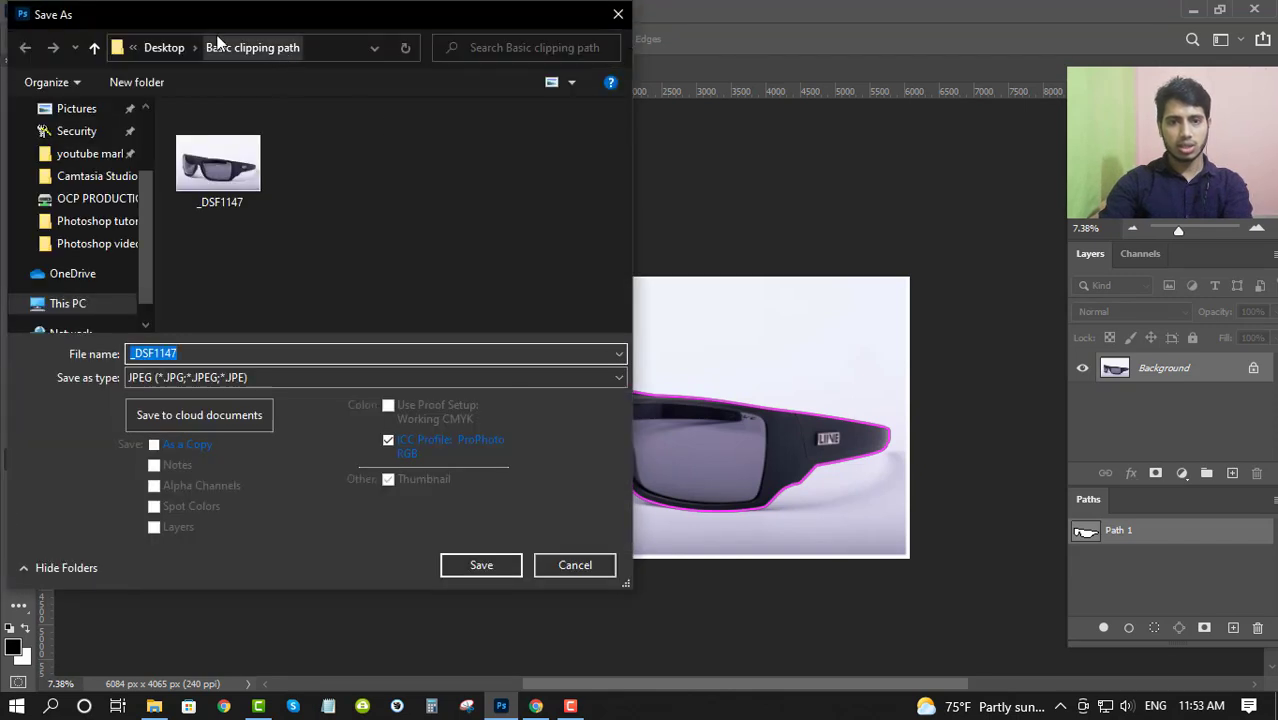
left_click(299, 102)
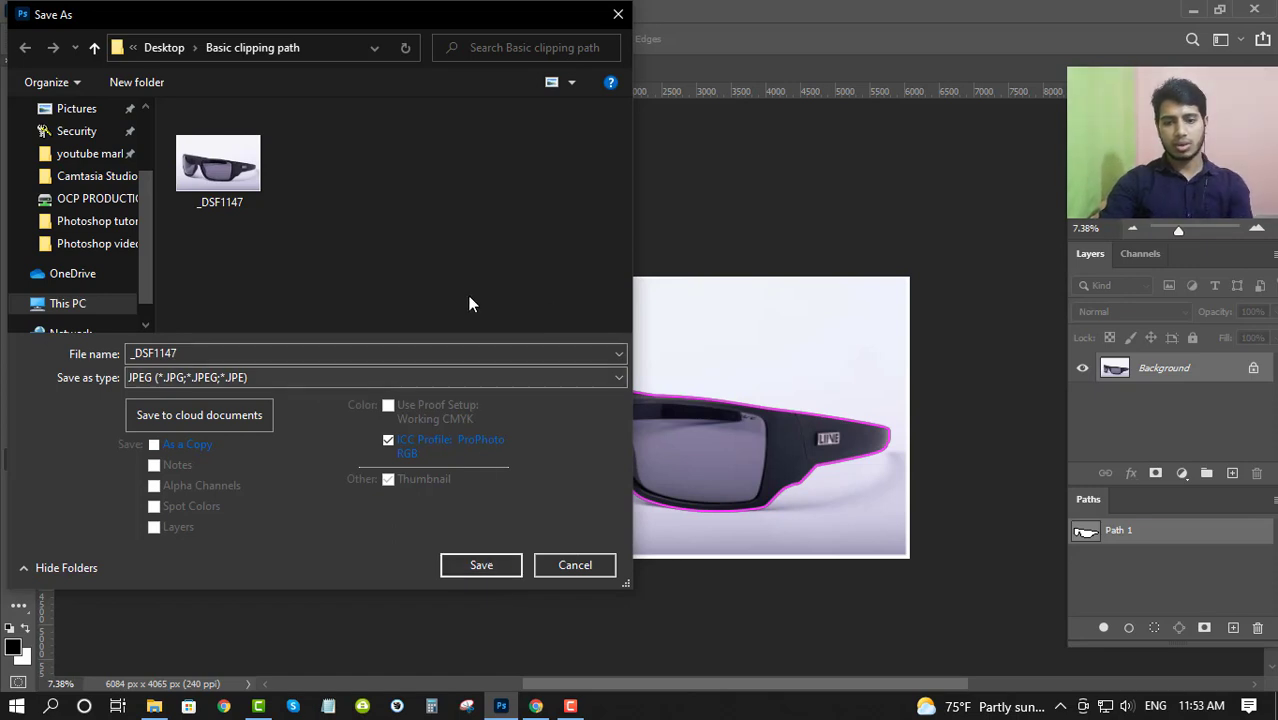
left_click(484, 566)
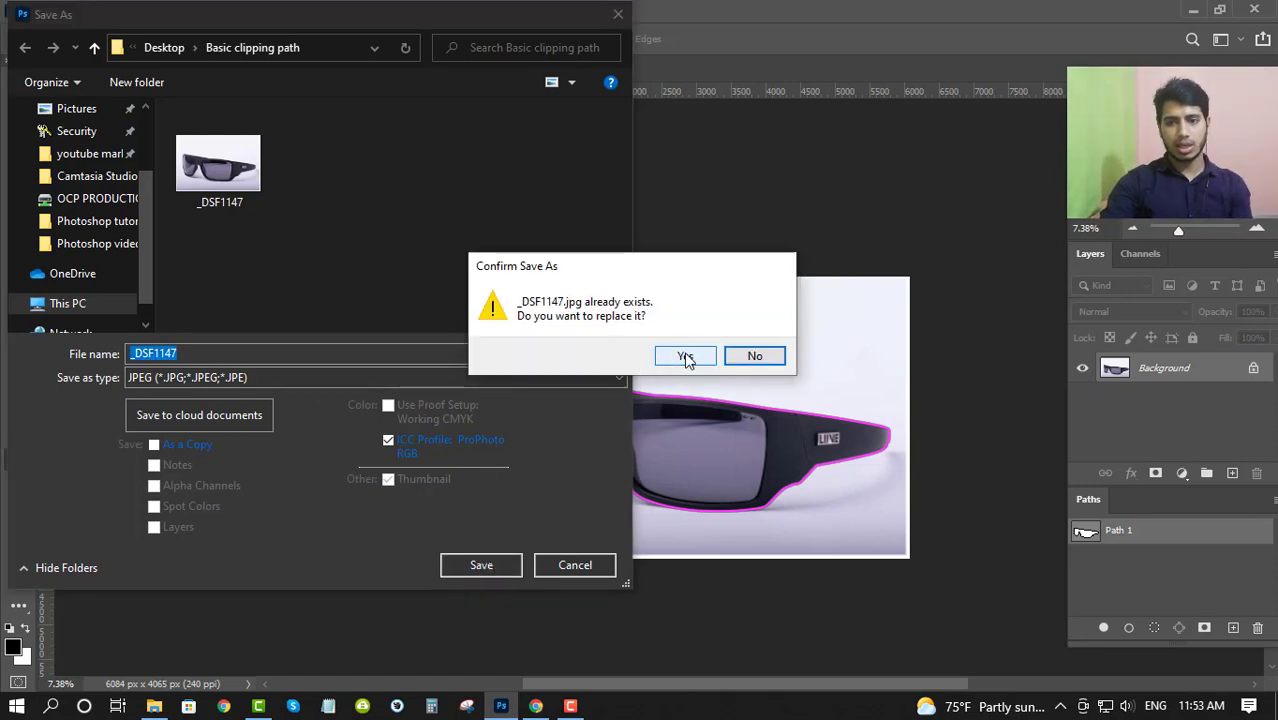
left_click(684, 355)
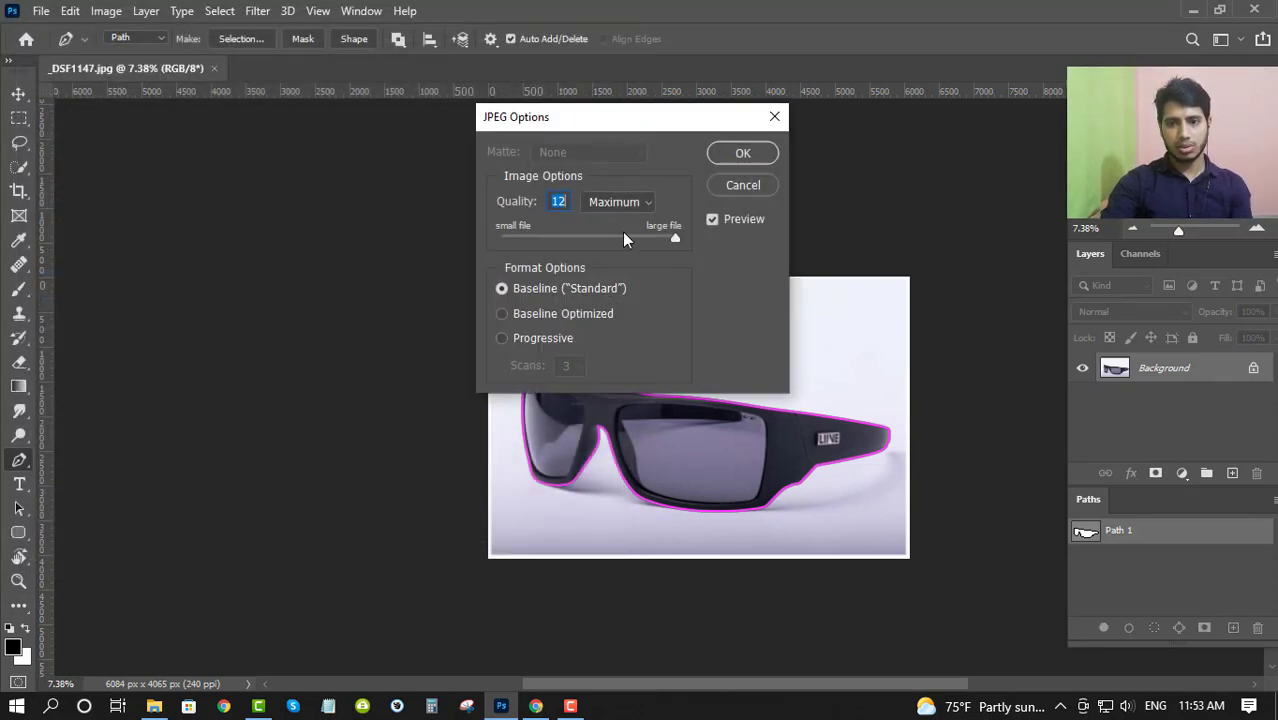
left_click_drag(623, 235, 559, 238)
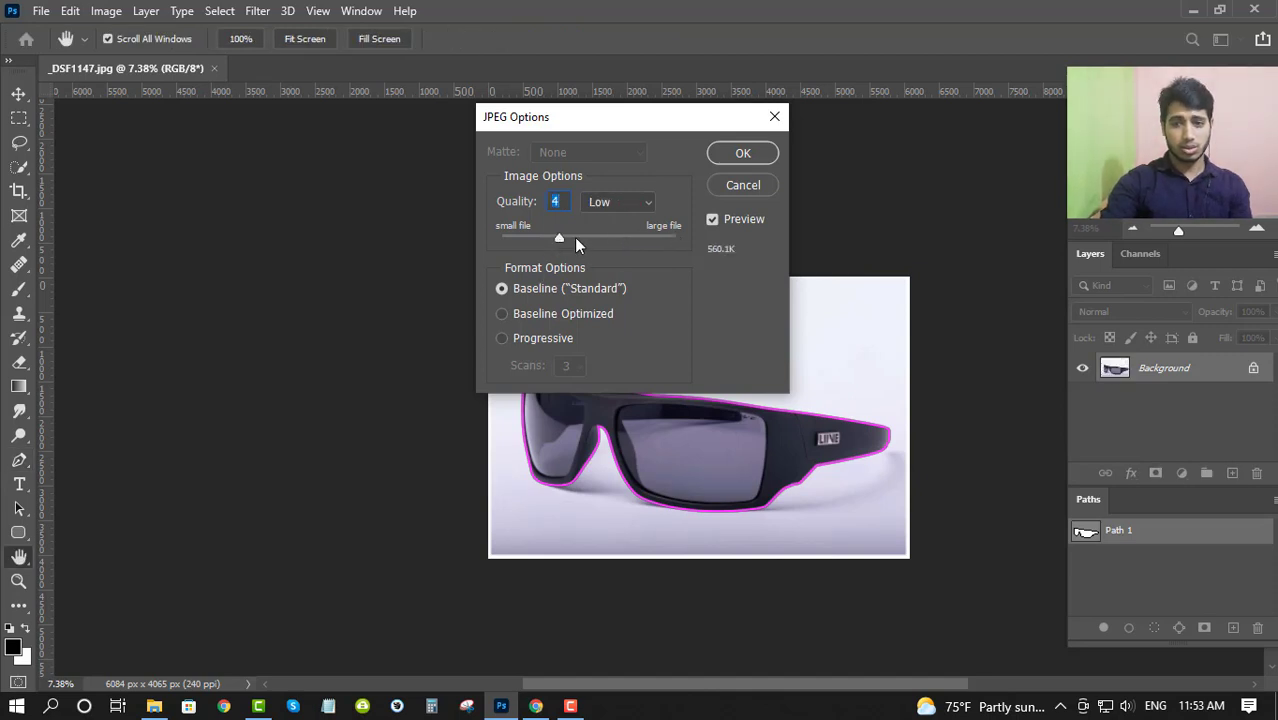
left_click_drag(560, 234, 571, 238)
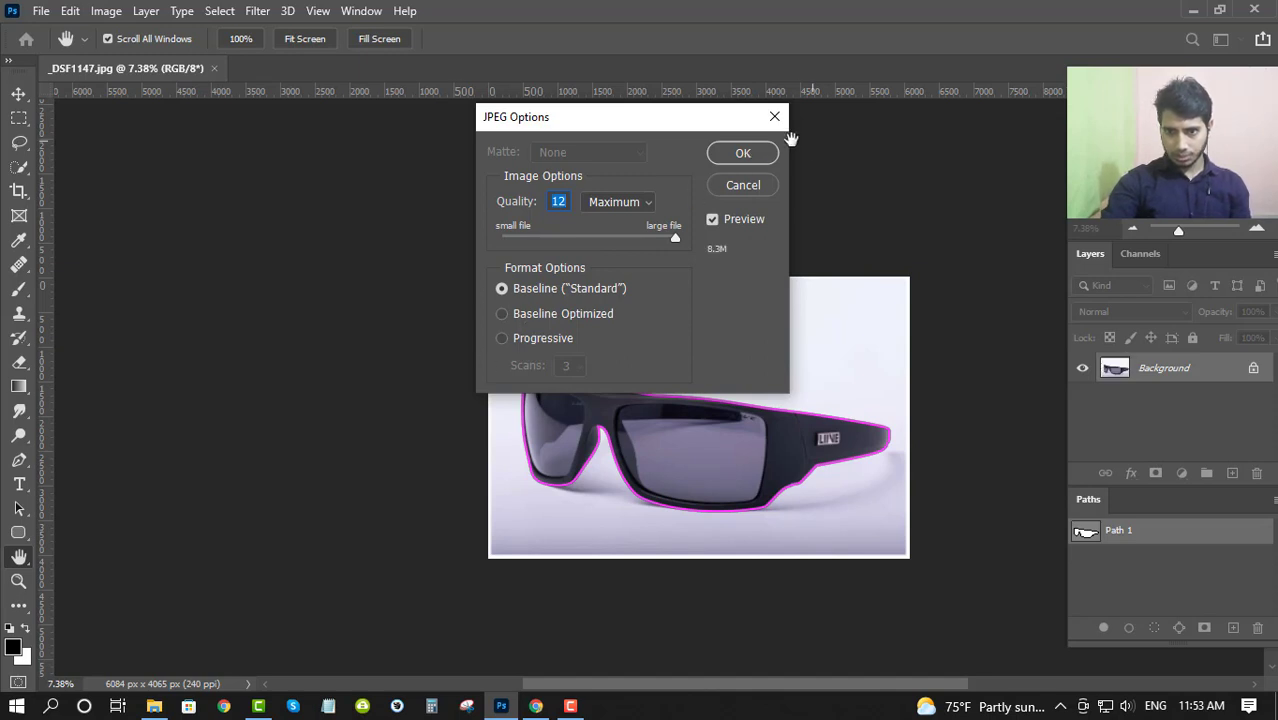
left_click(752, 153)
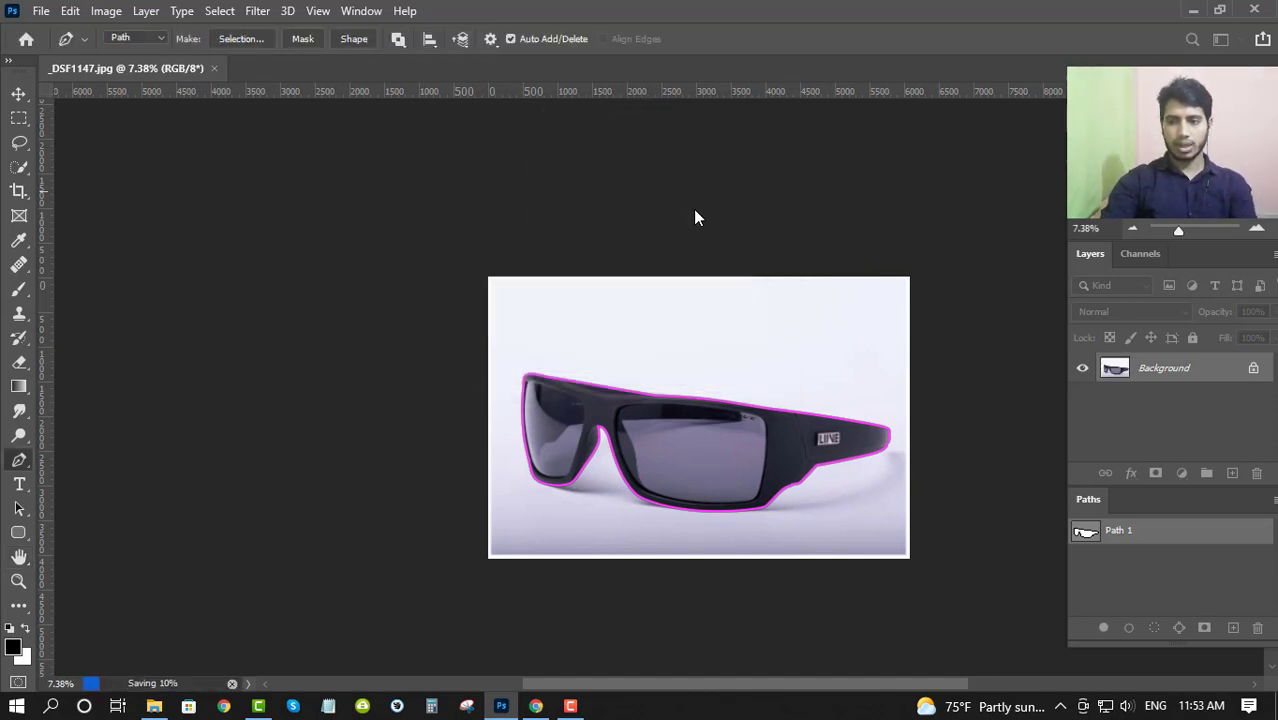
- Recheck Path 1's outline and review the file formats offered for saving, without saving another copy
left_click(1122, 548)
left_click(1121, 536)
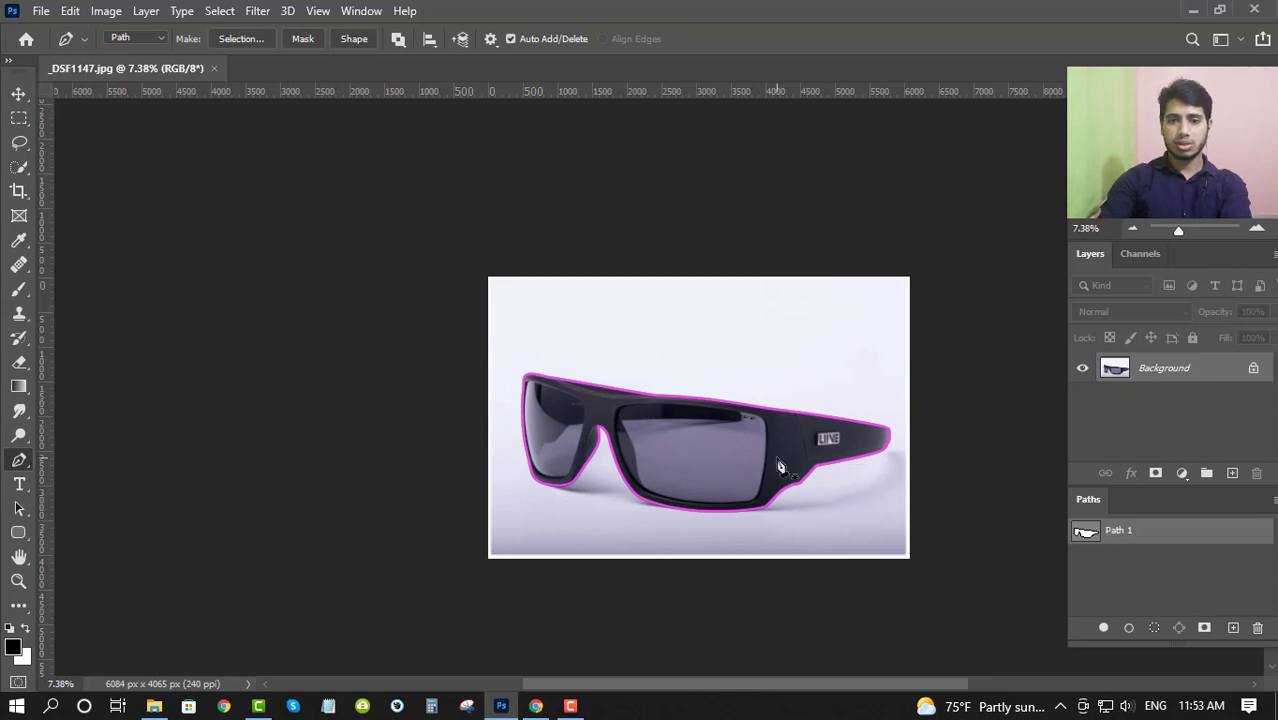
key("ctrl+shift+s")
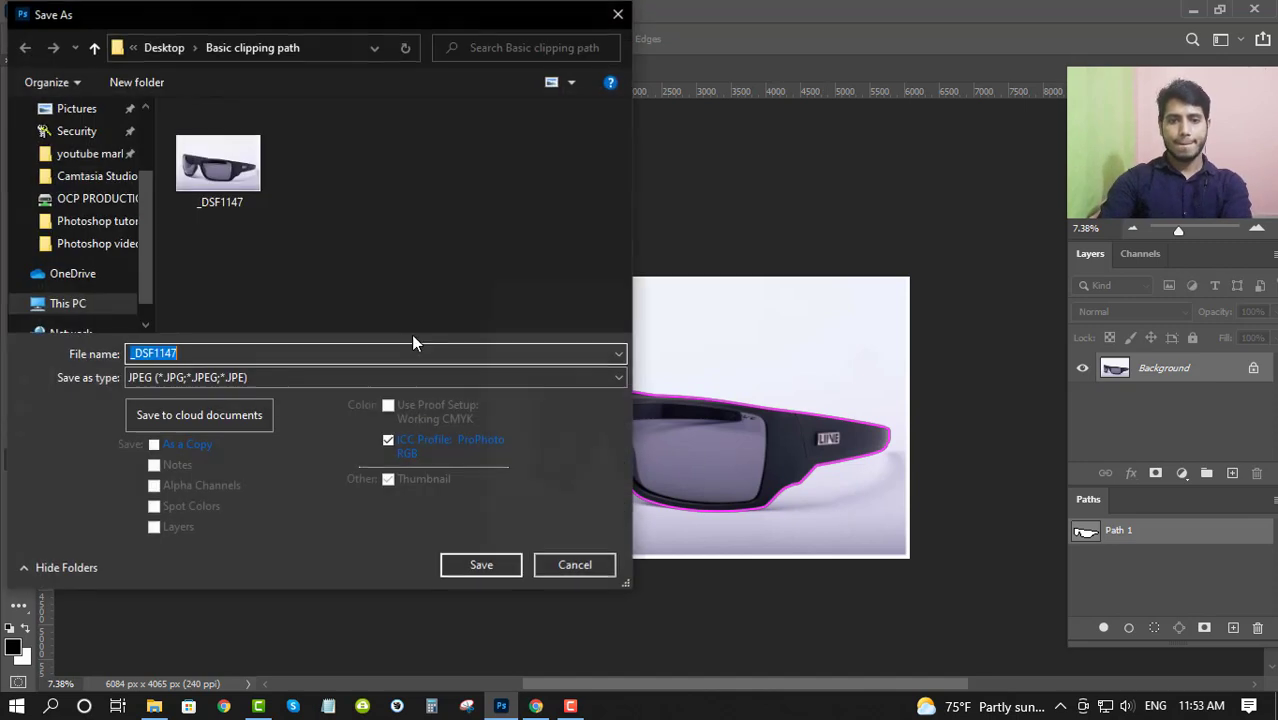
left_click(214, 378)
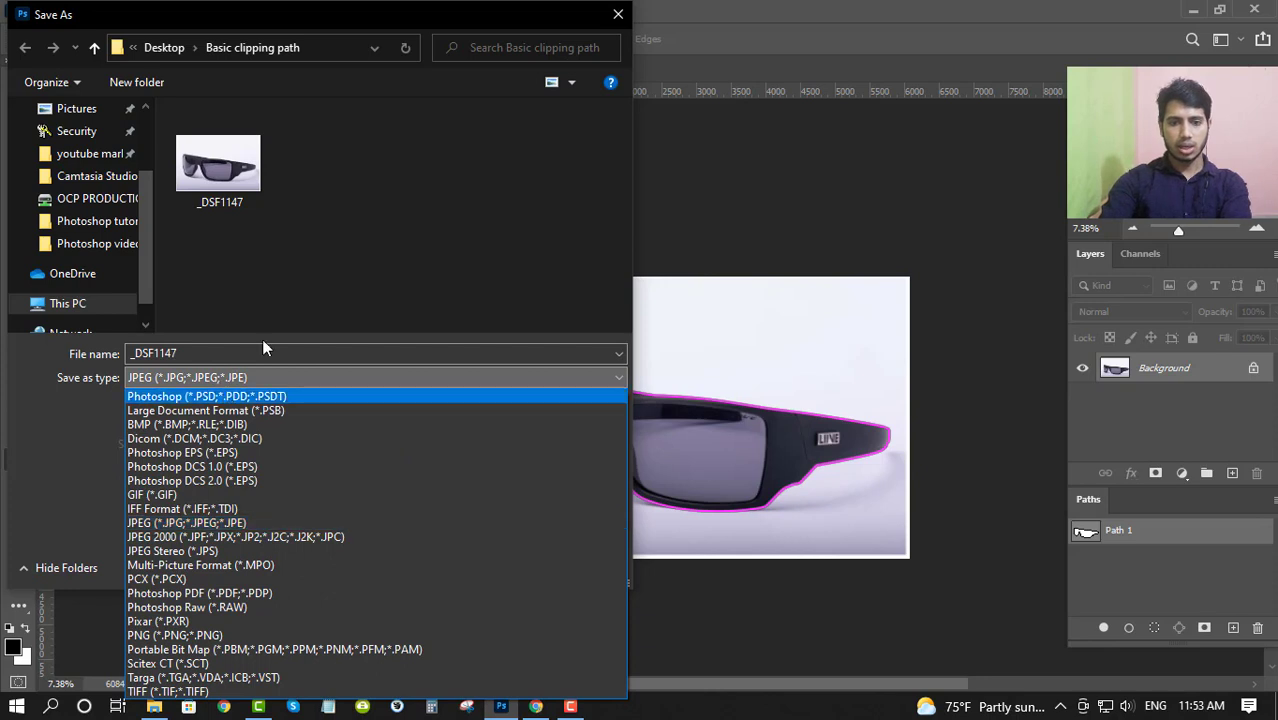
left_click(319, 317)
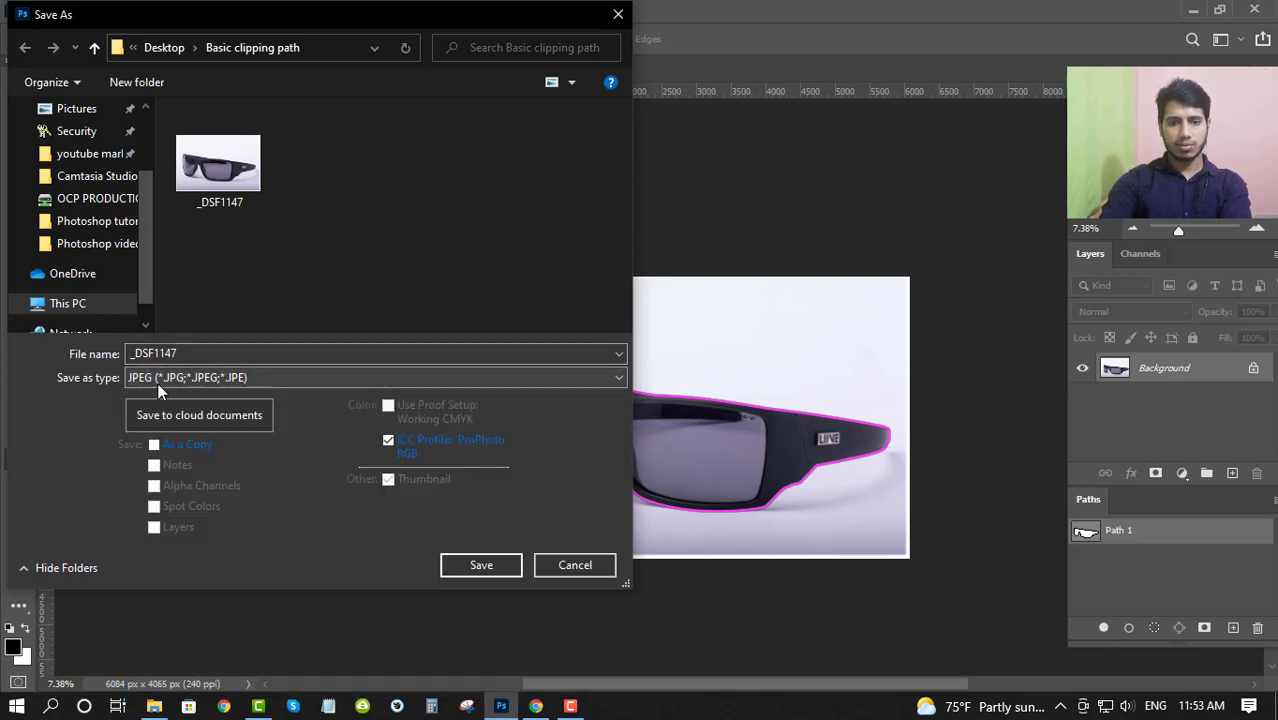
left_click(264, 378)
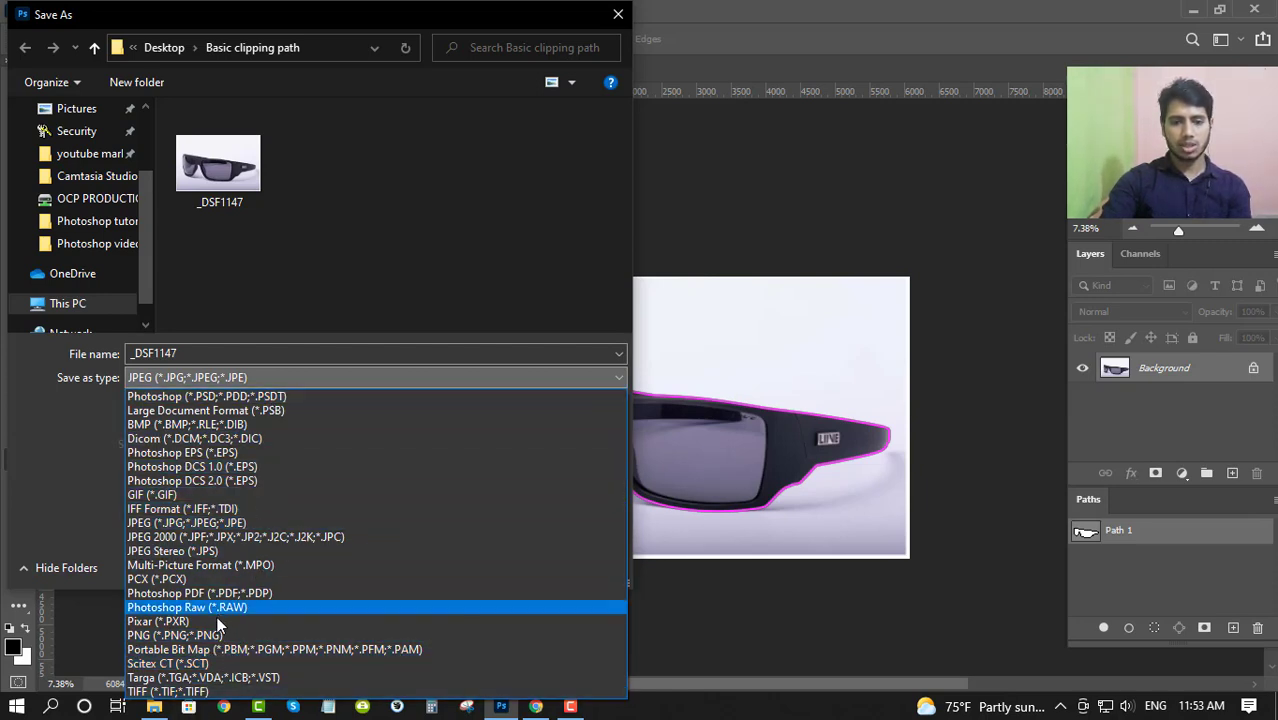
left_click(473, 230)
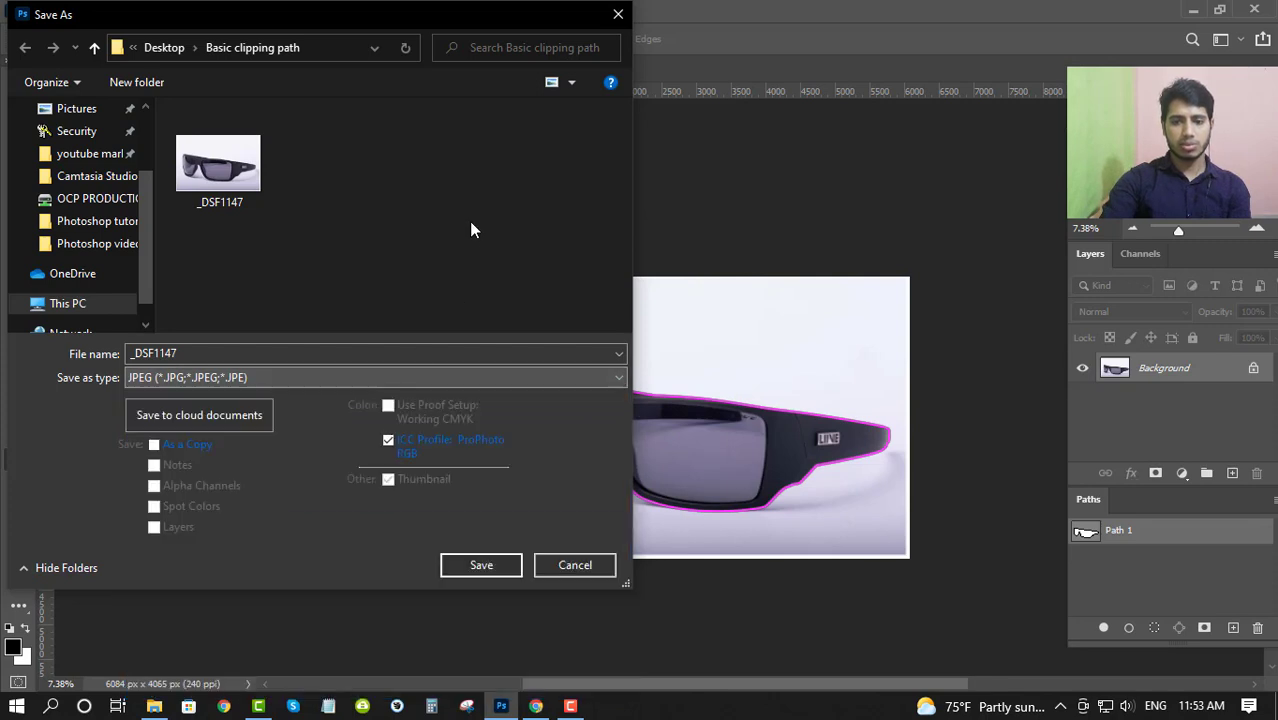
left_click(575, 565)
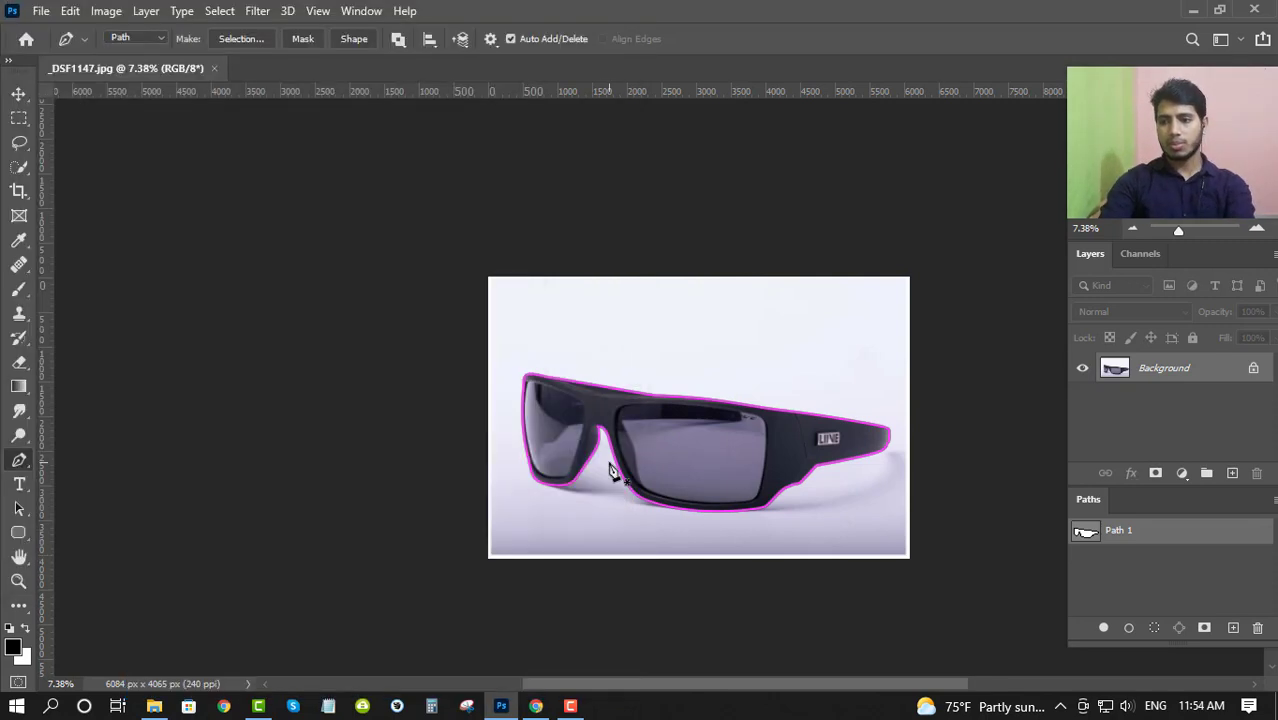
- Compare the sunglasses with Path 1 shown and hidden, and examine the frame's edges without the outline
left_click_drag(733, 457, 592, 400)
left_click(1111, 595)
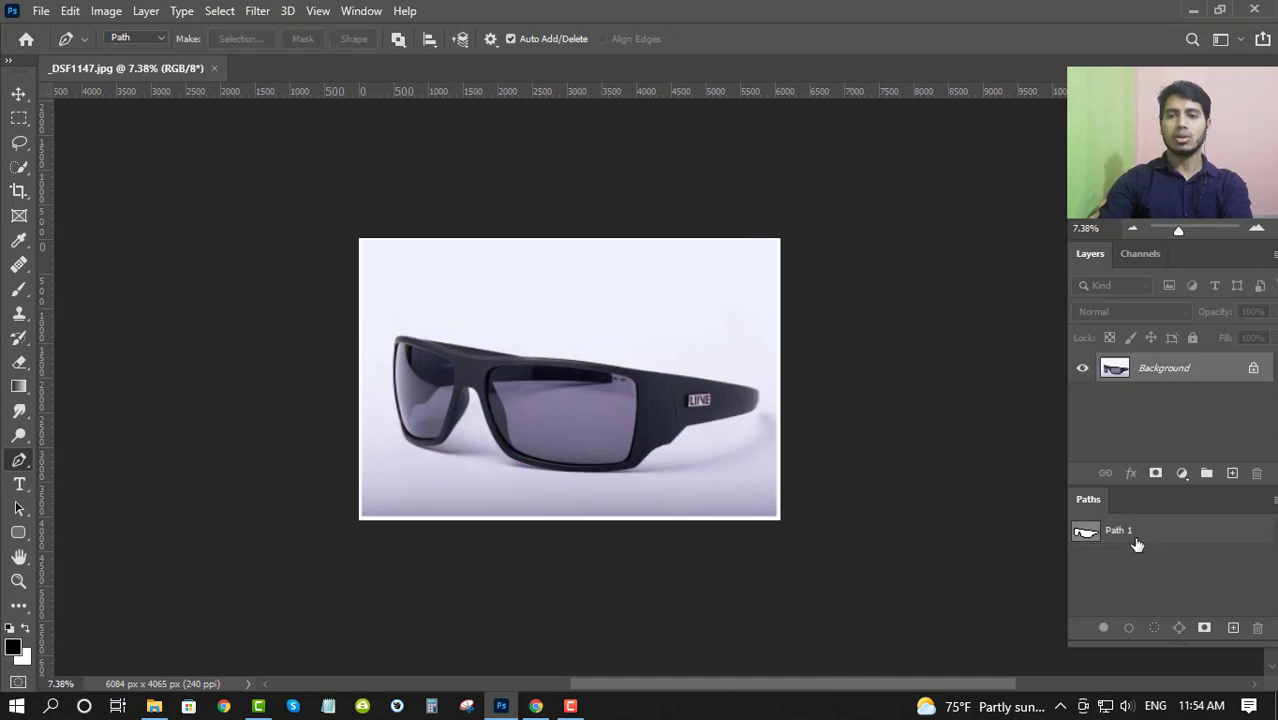
left_click(1117, 540)
left_click_drag(677, 318, 652, 351)
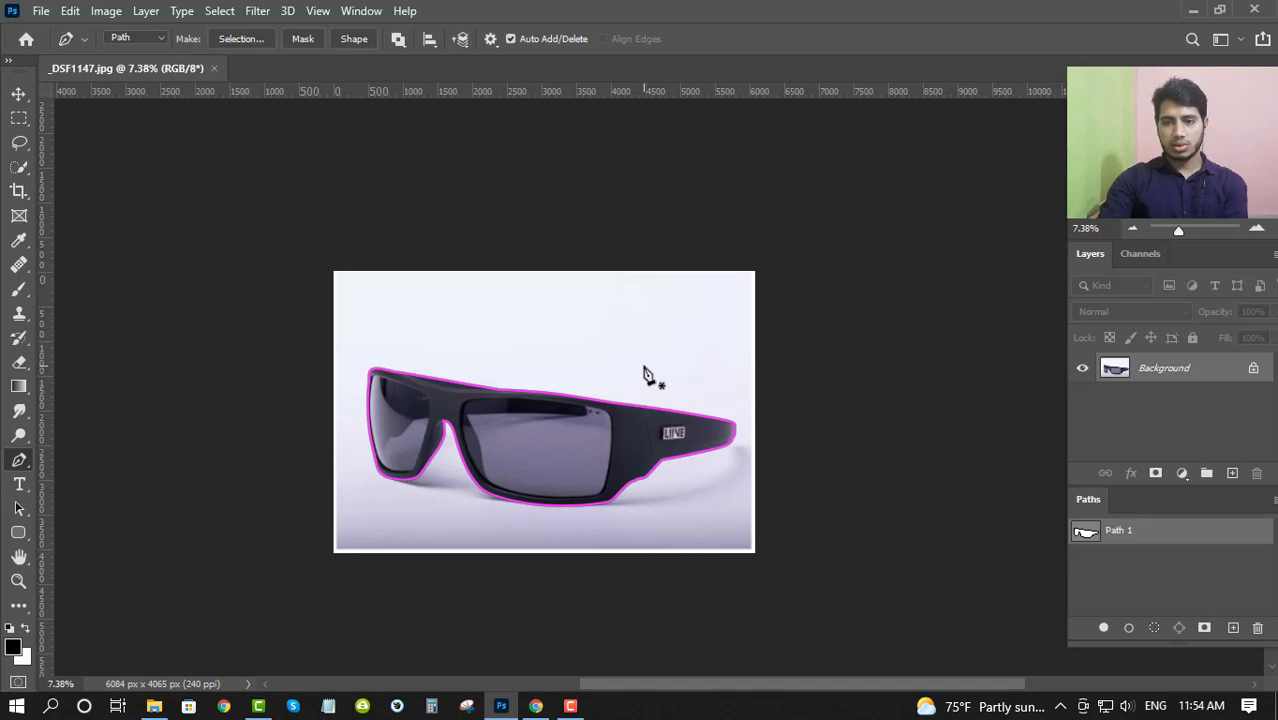
left_click(1137, 586)
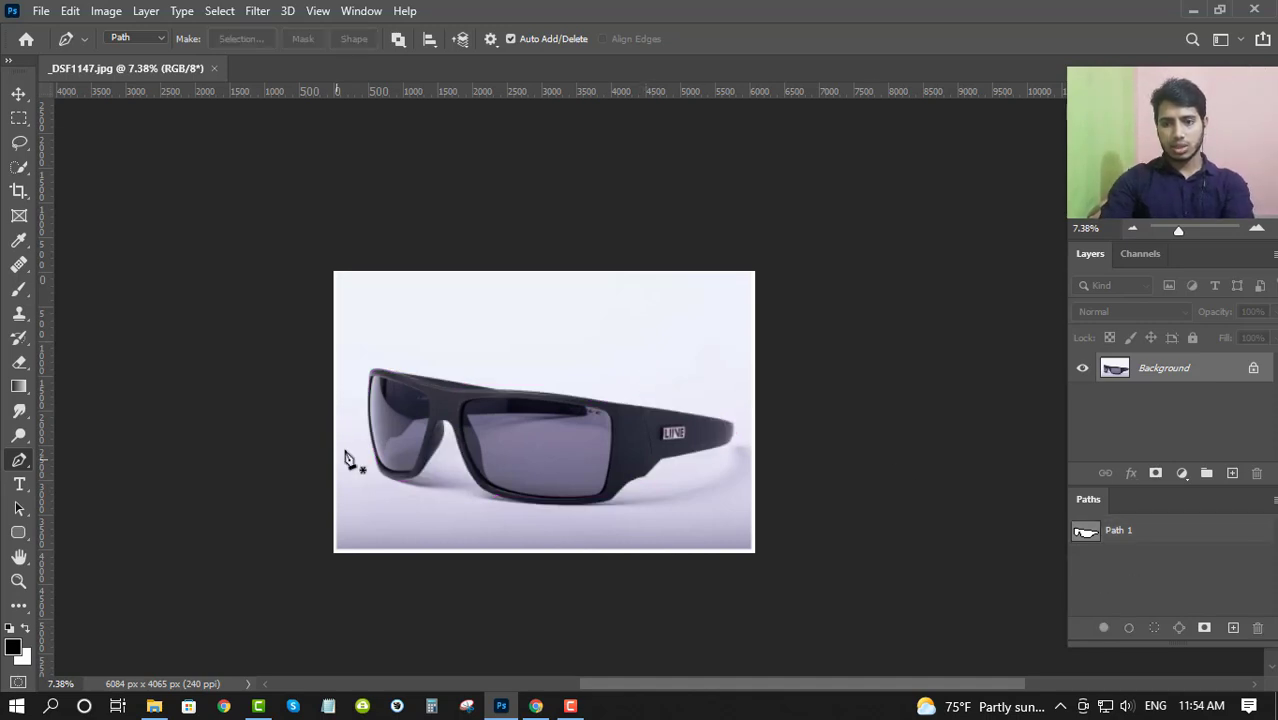
left_click_drag(524, 388, 618, 436)
left_click_drag(557, 301, 550, 249)
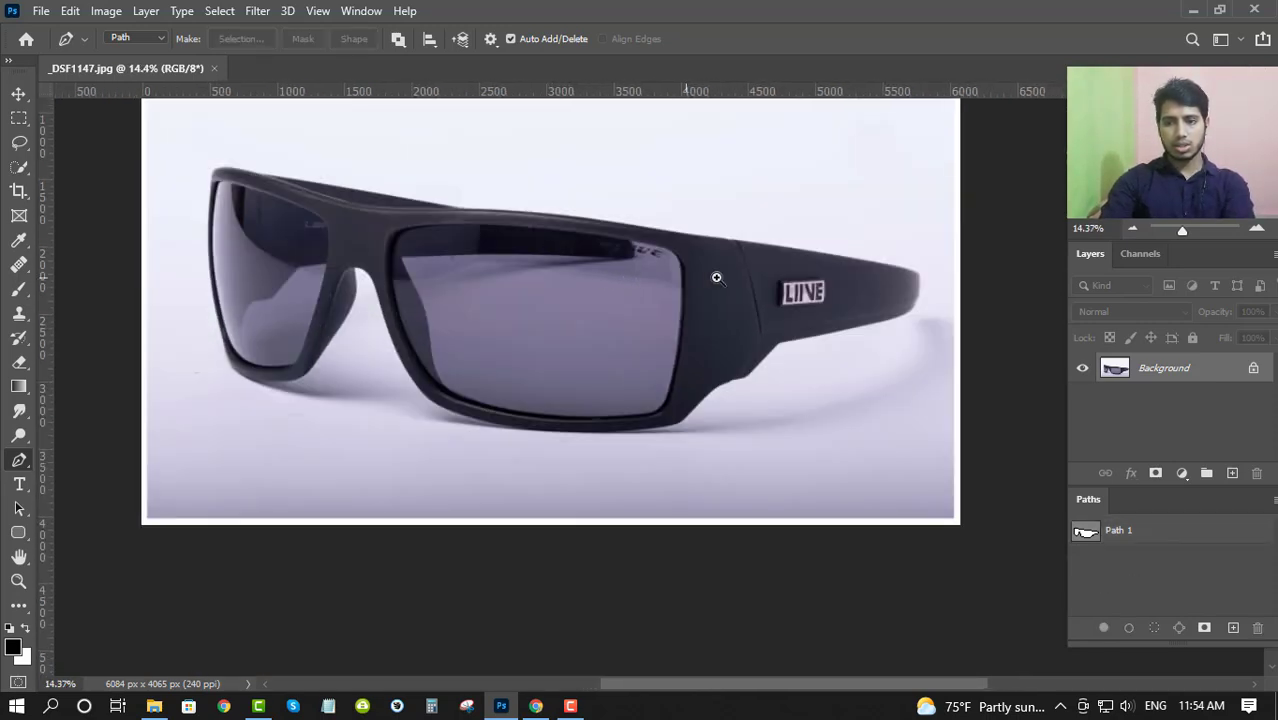
left_click_drag(716, 278, 674, 277)
left_click_drag(674, 277, 616, 383)
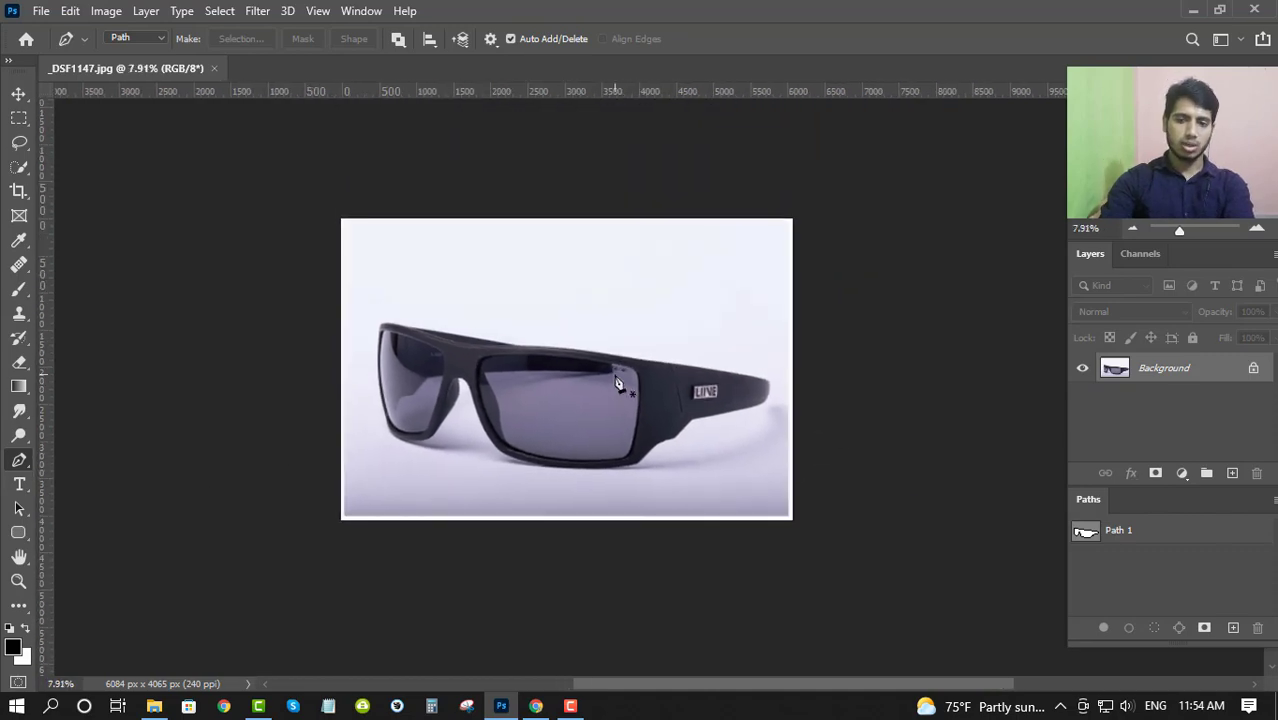